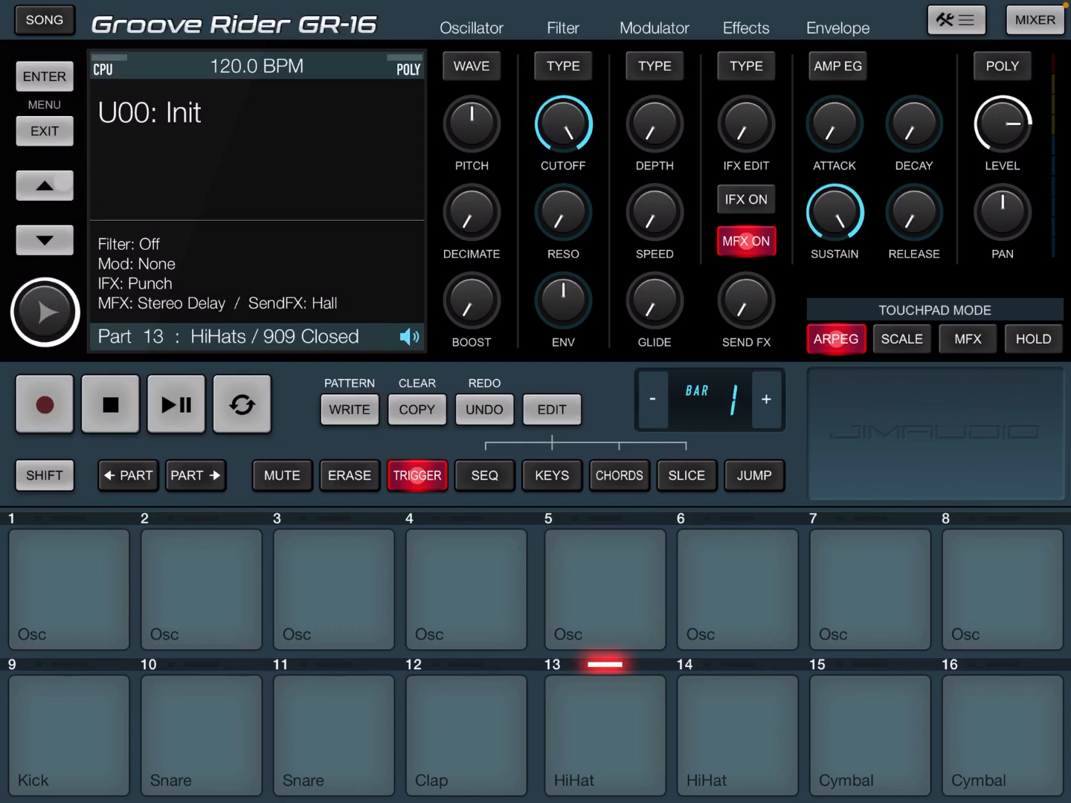
- Step to preset A94 Melbourne Shuffle 1 and audition it with Play/Stop
left_click(49, 191)
left_click(47, 190)
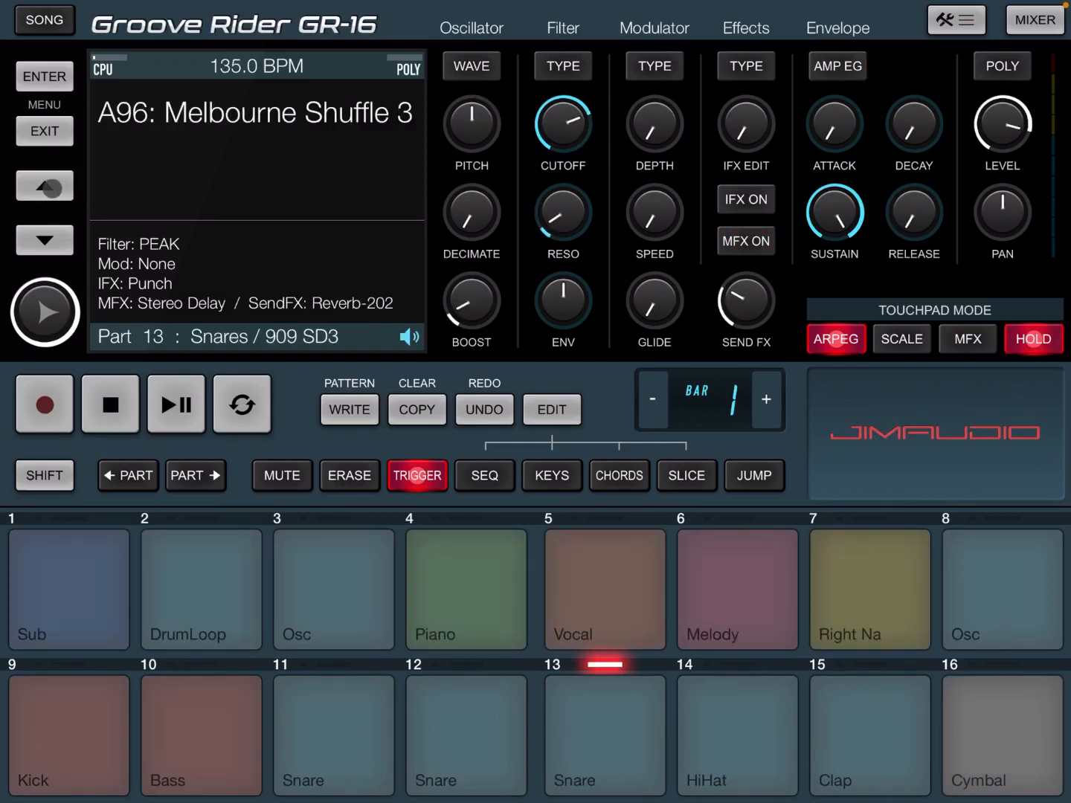
left_click(45, 186)
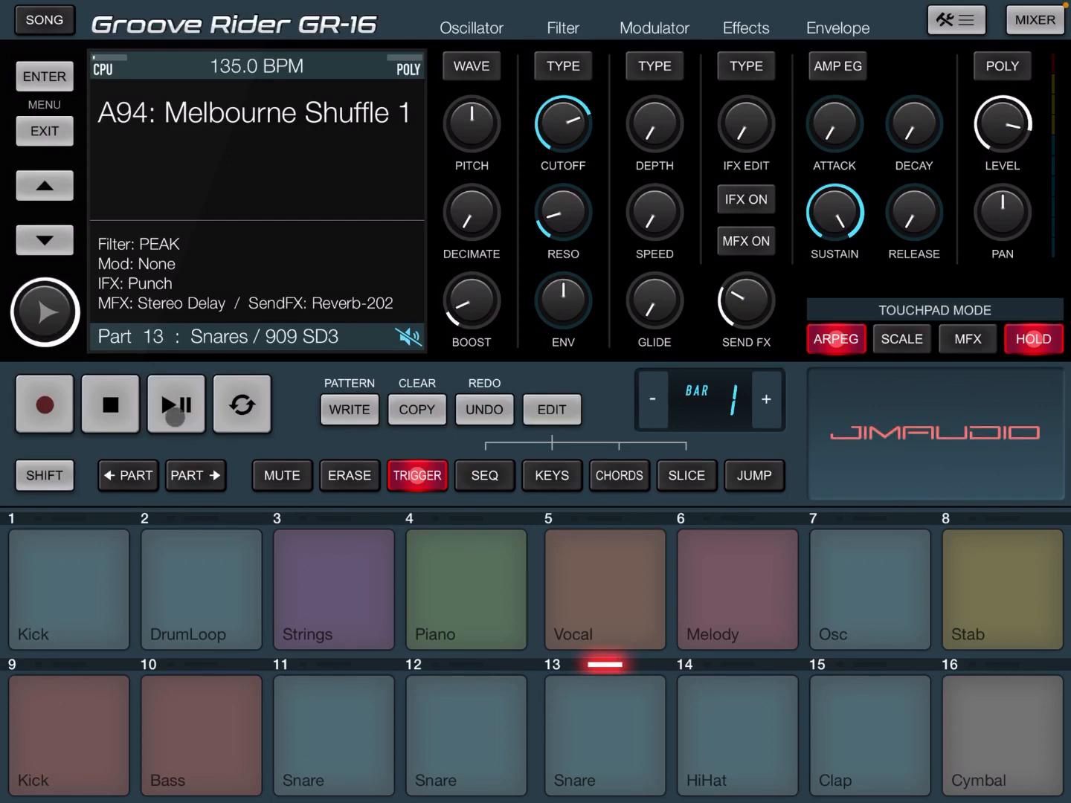
left_click(175, 405)
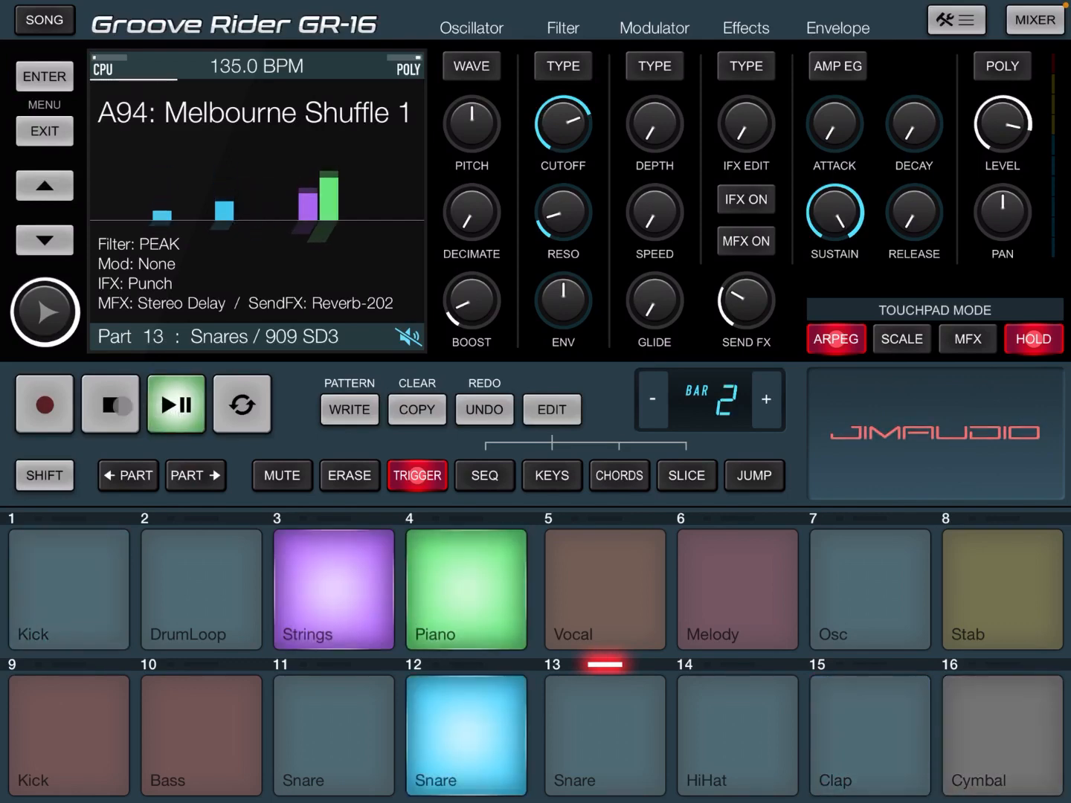
left_click(110, 406)
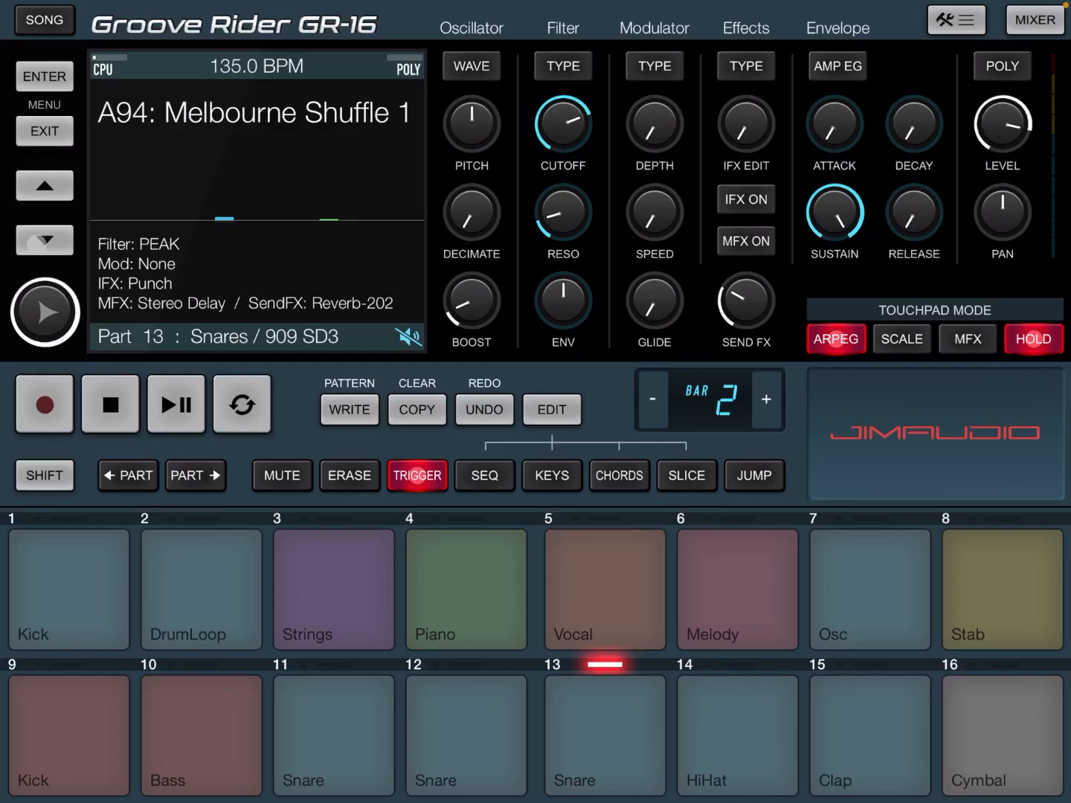
- Audition Melbourne Shuffle 2, 3 and 4 in turn, stopping playback after Shuffle 4
left_click(44, 239)
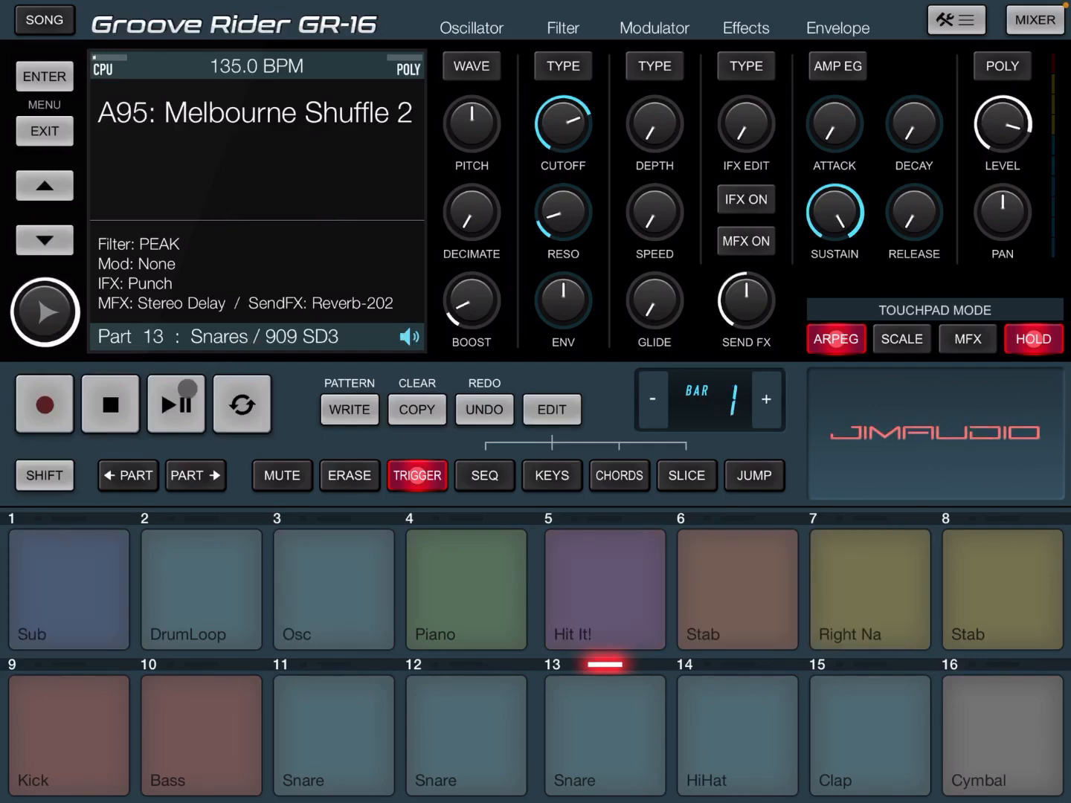
left_click(51, 245)
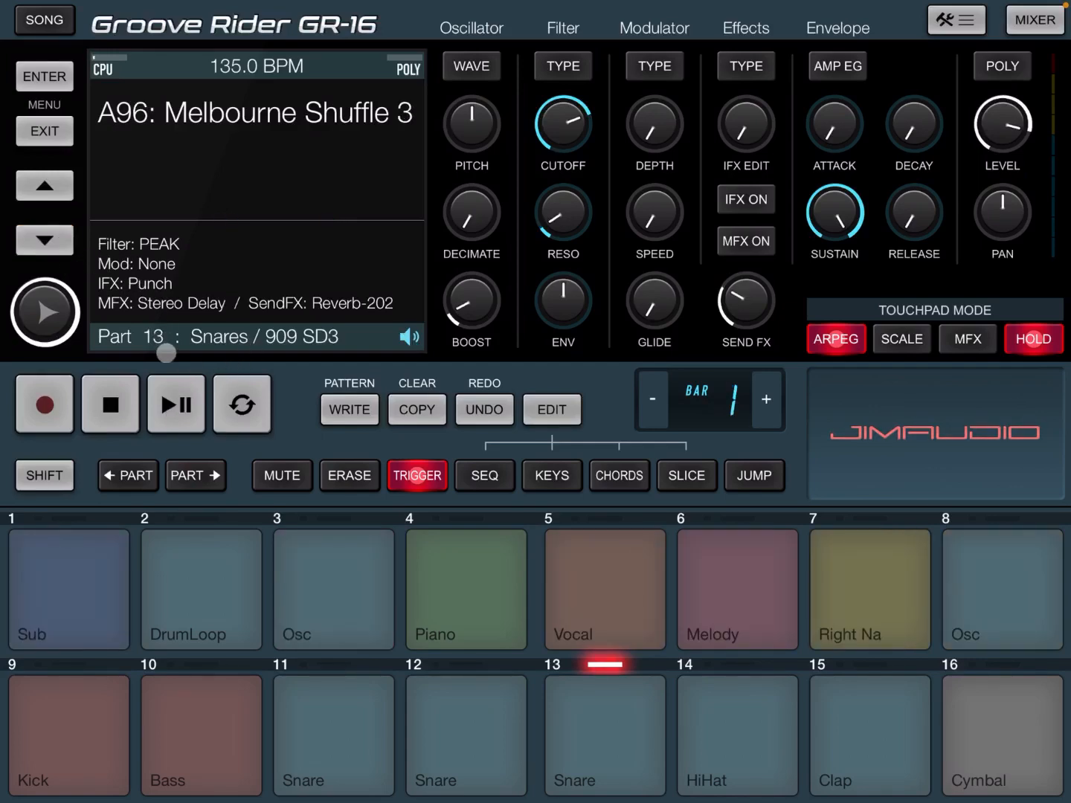
left_click(175, 404)
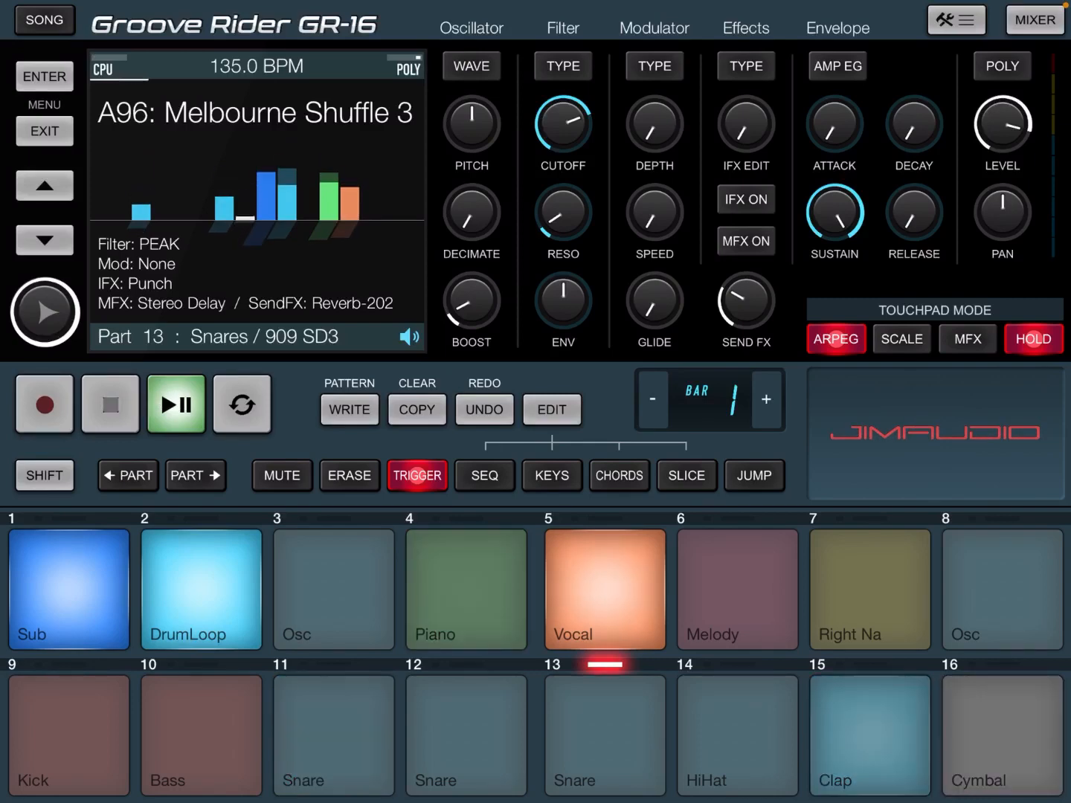
left_click(40, 239)
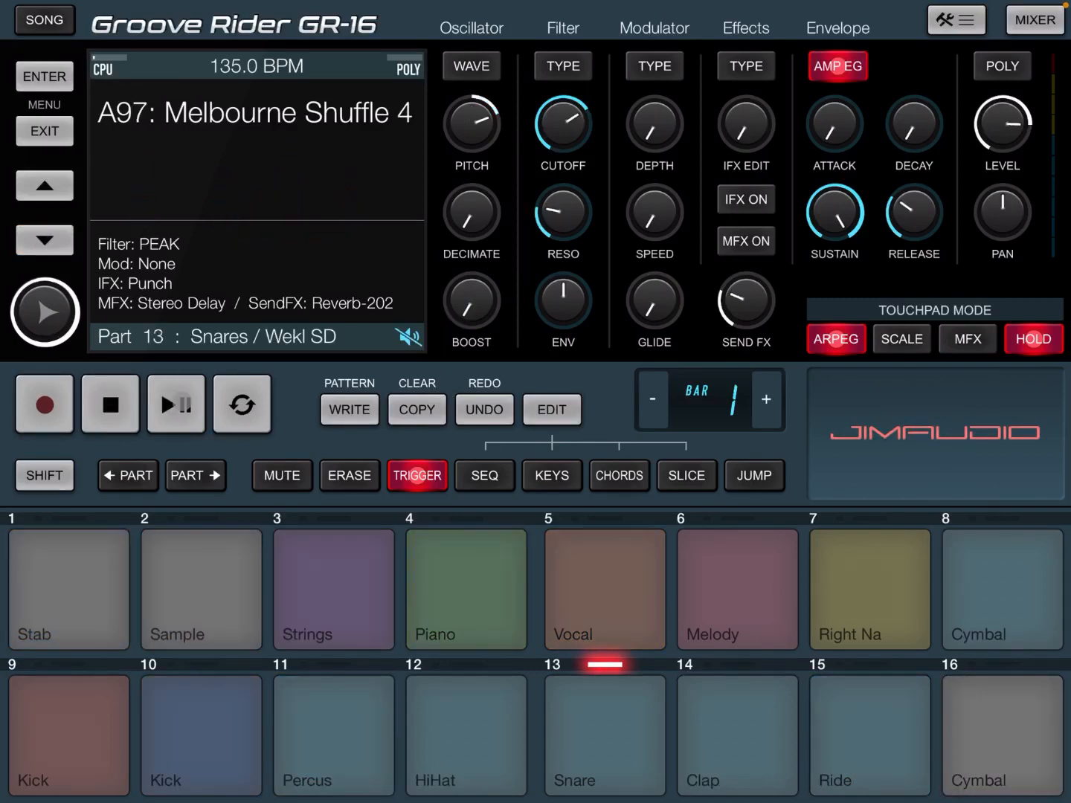
left_click(176, 405)
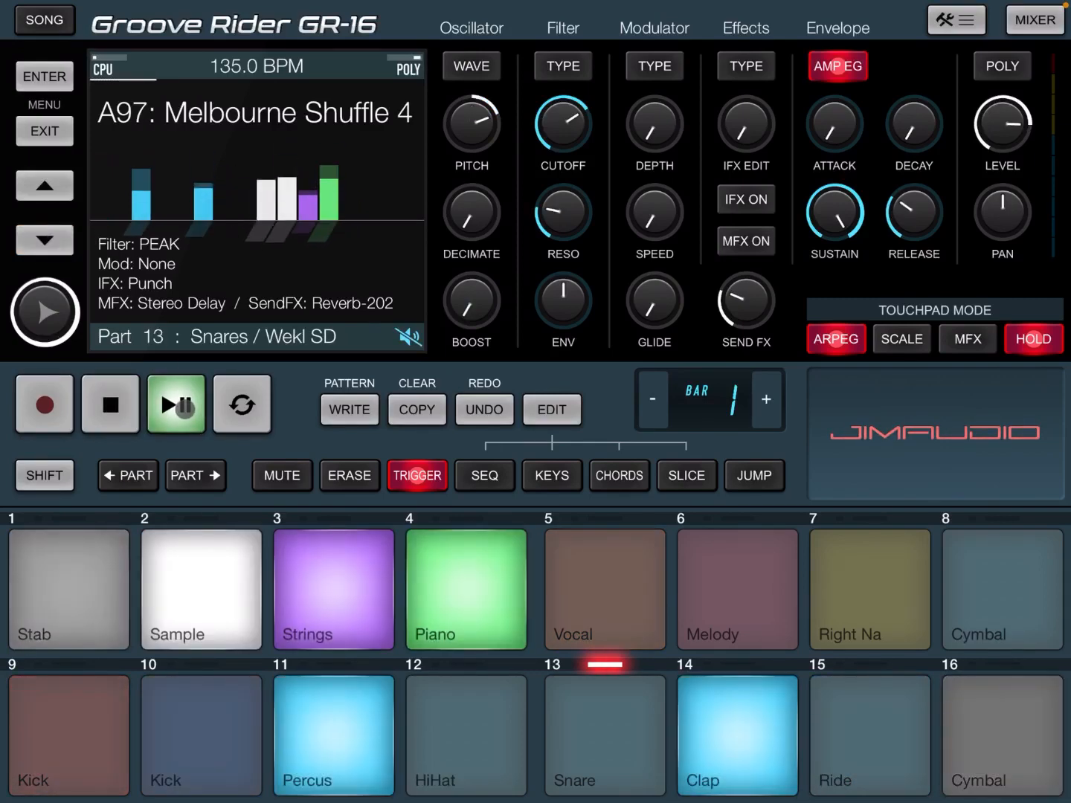
left_click(176, 405)
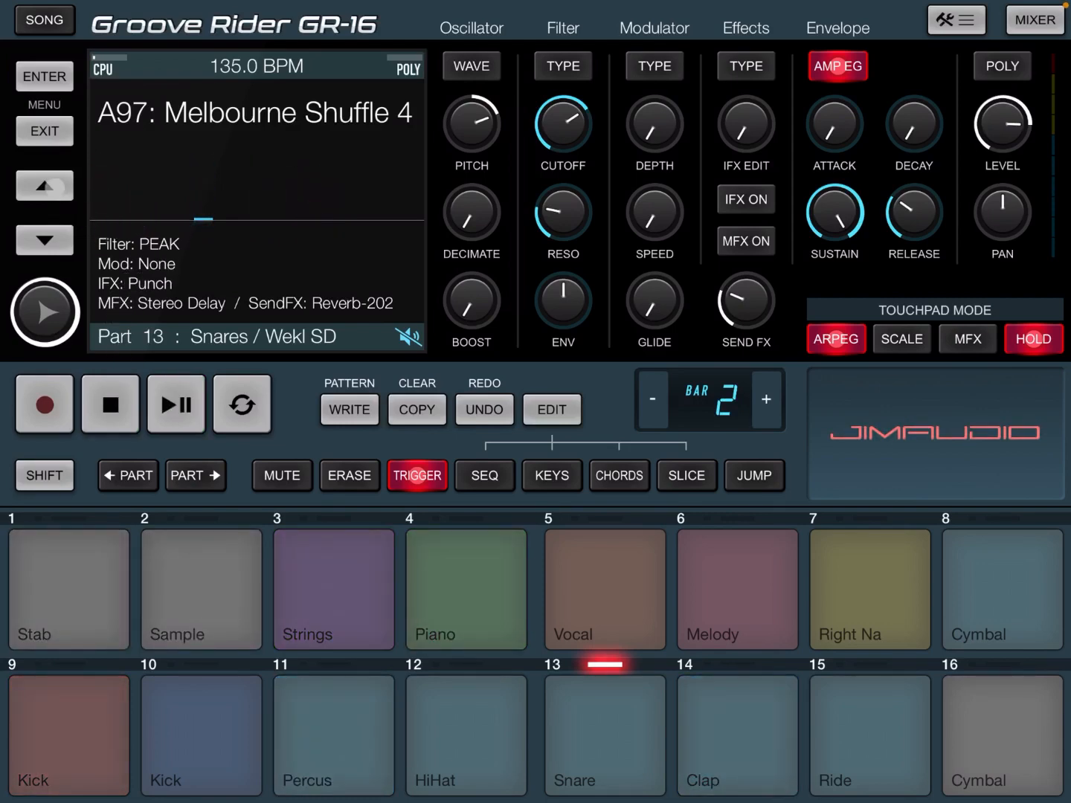
- Step back up the presets to reload A94 Melbourne Shuffle 1
left_click(44, 186)
left_click(50, 186)
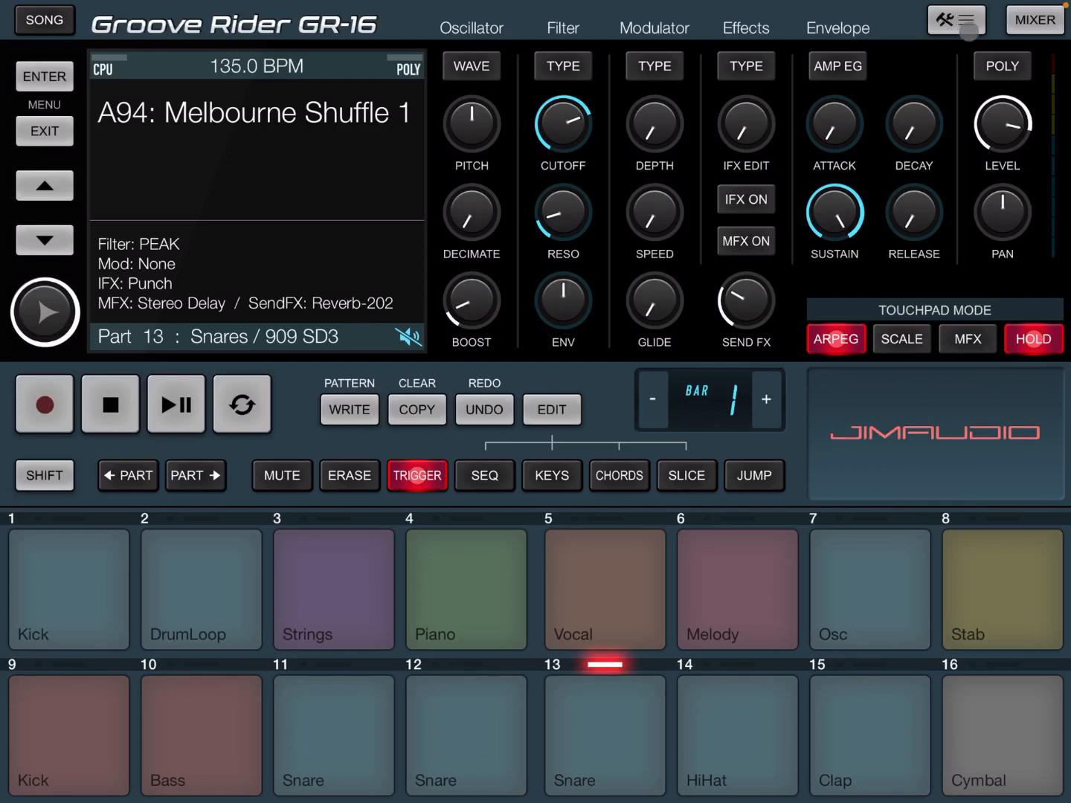
- In Settings > Export, share the current pattern as a file, then dismiss the share sheet
left_click(956, 21)
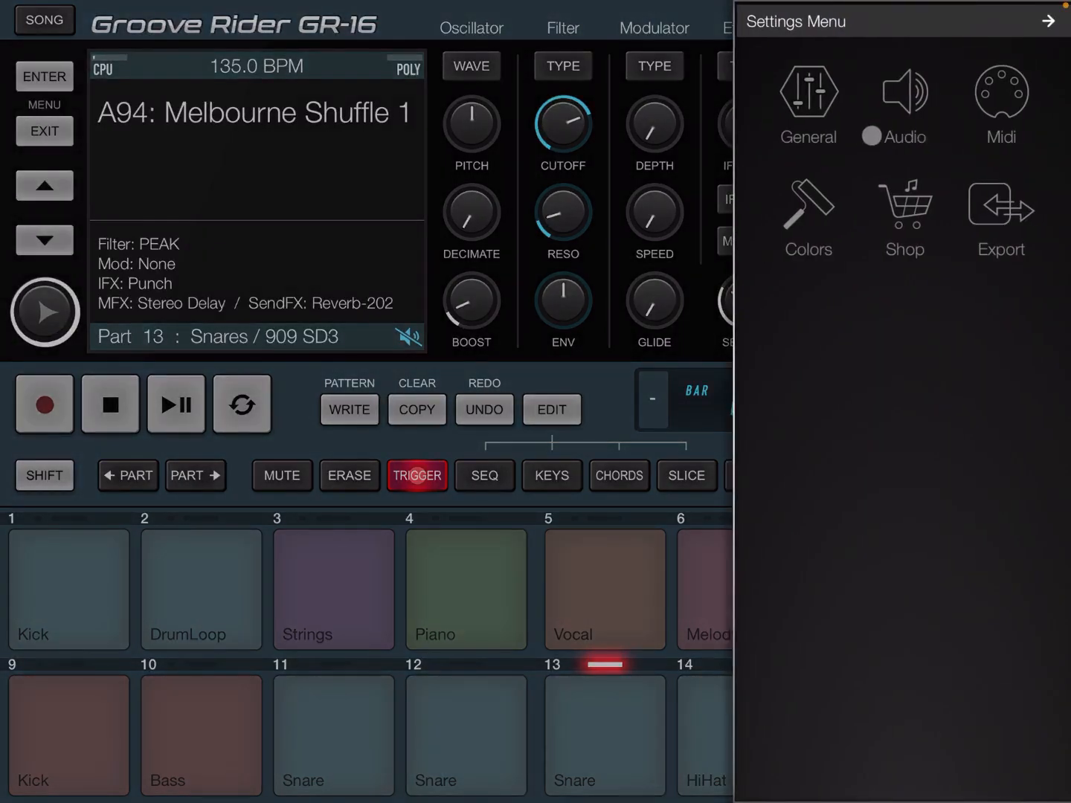
left_click(1006, 219)
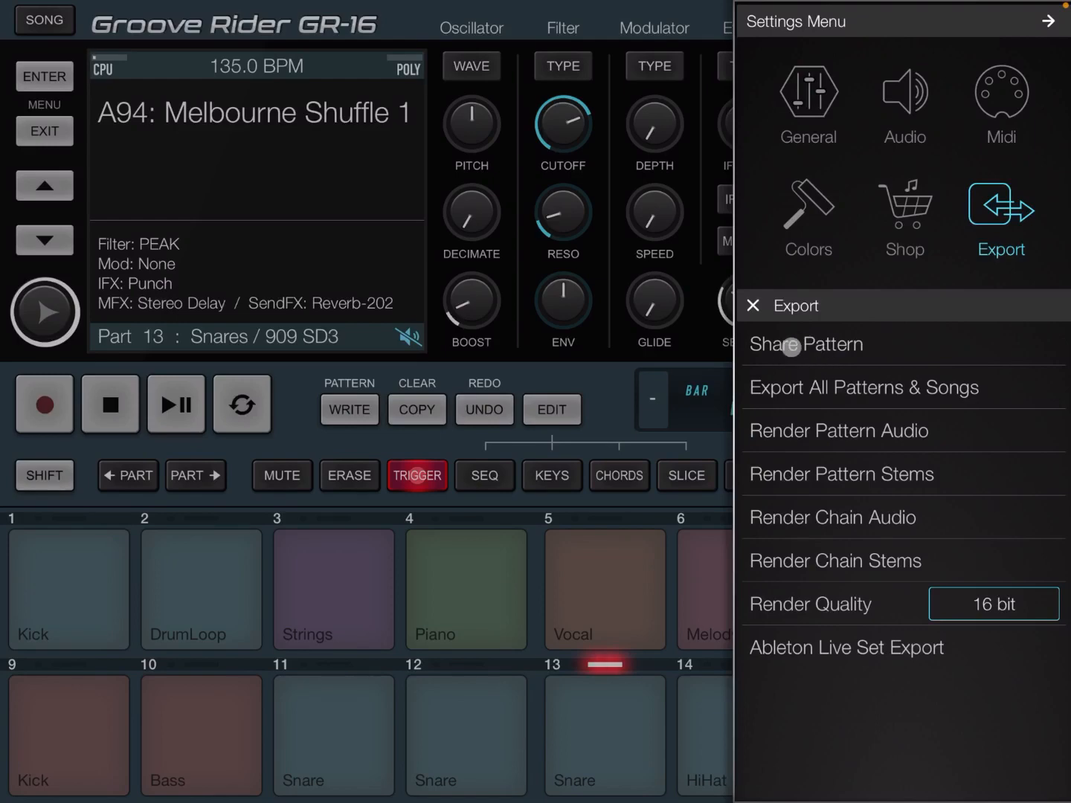
left_click(790, 347)
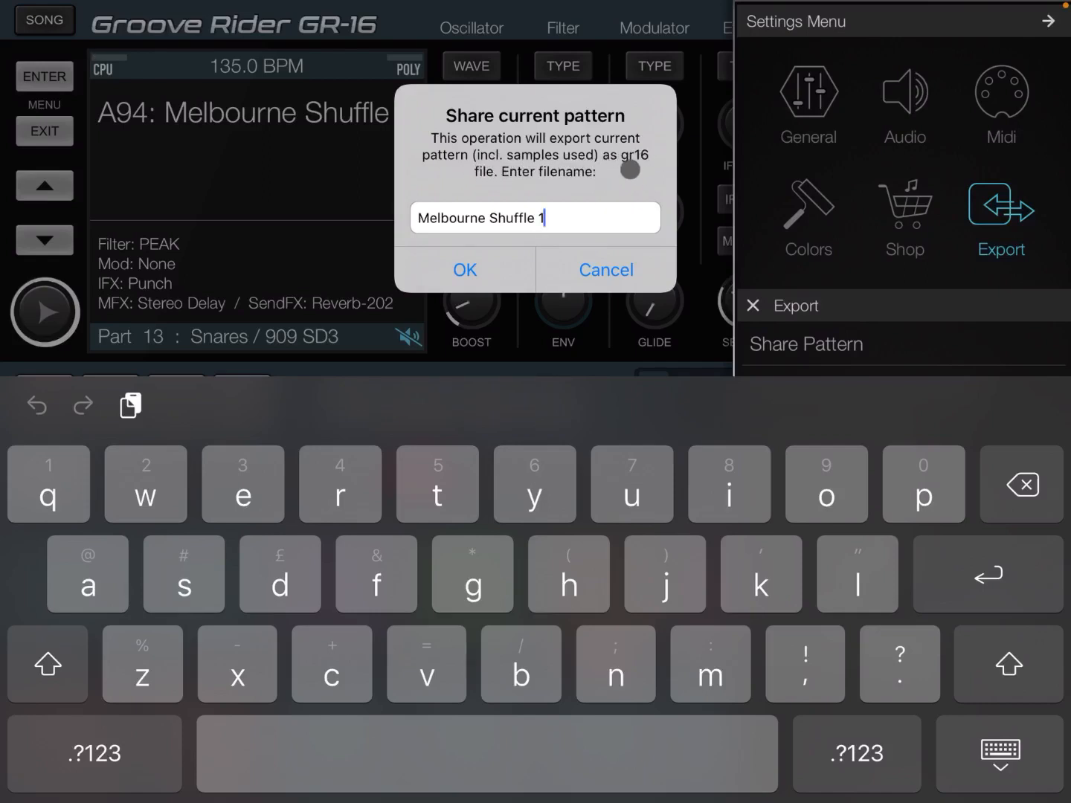
left_click(535, 217)
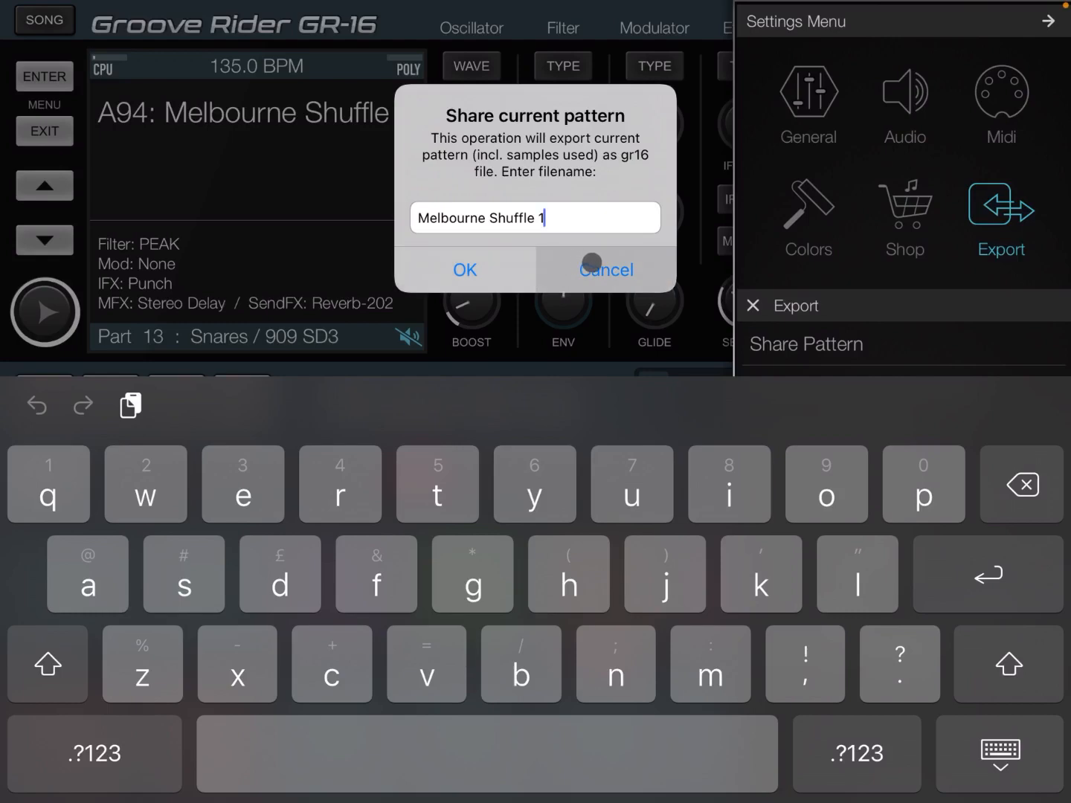
left_click(497, 269)
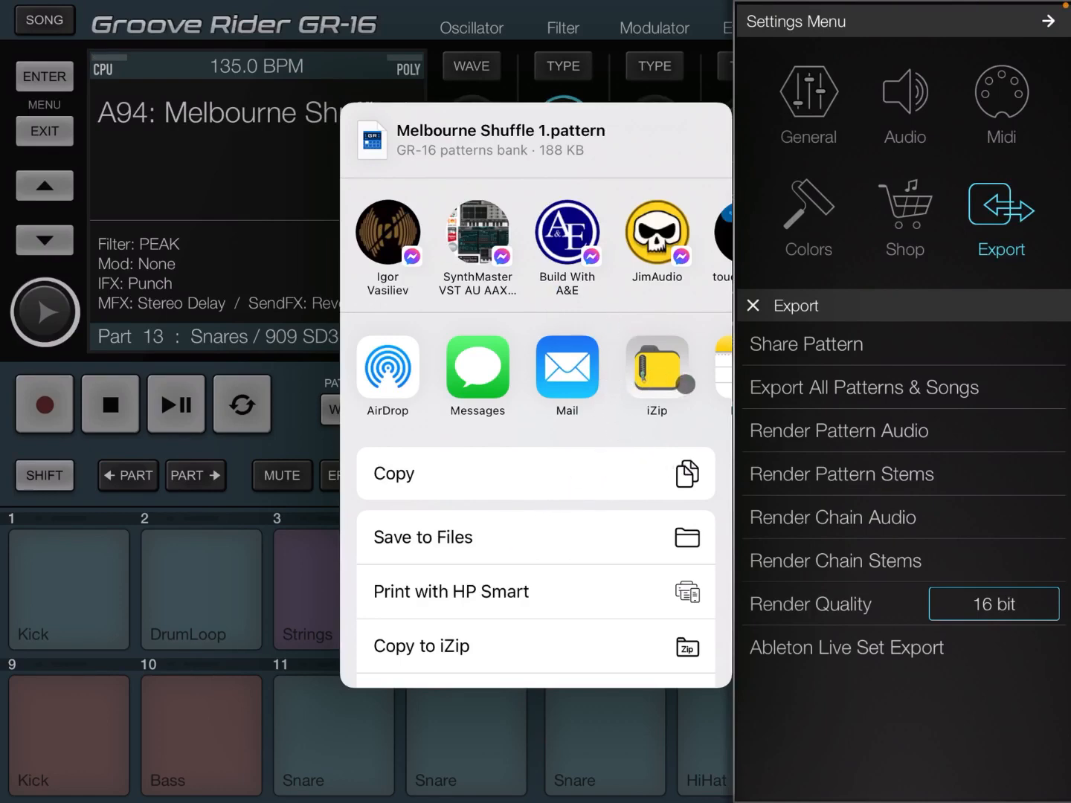
left_click(902, 729)
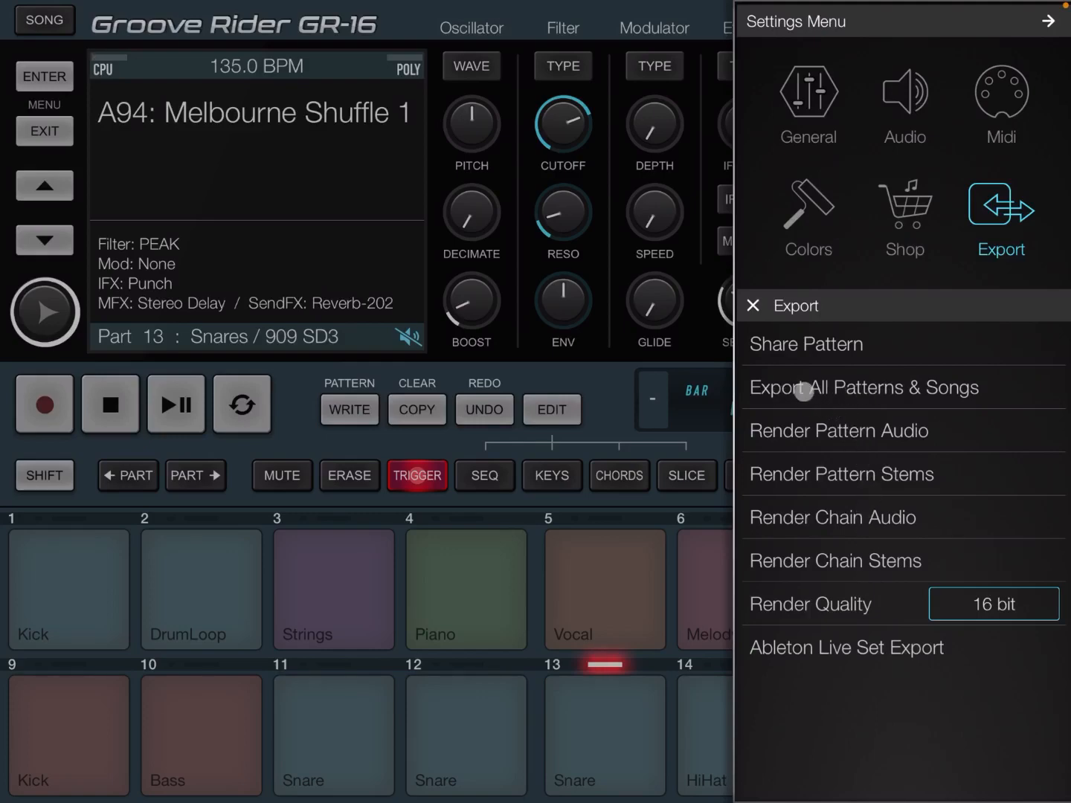
- Start Export All Patterns & Songs, confirm the bank name, then cancel the export
left_click(803, 389)
left_click(465, 269)
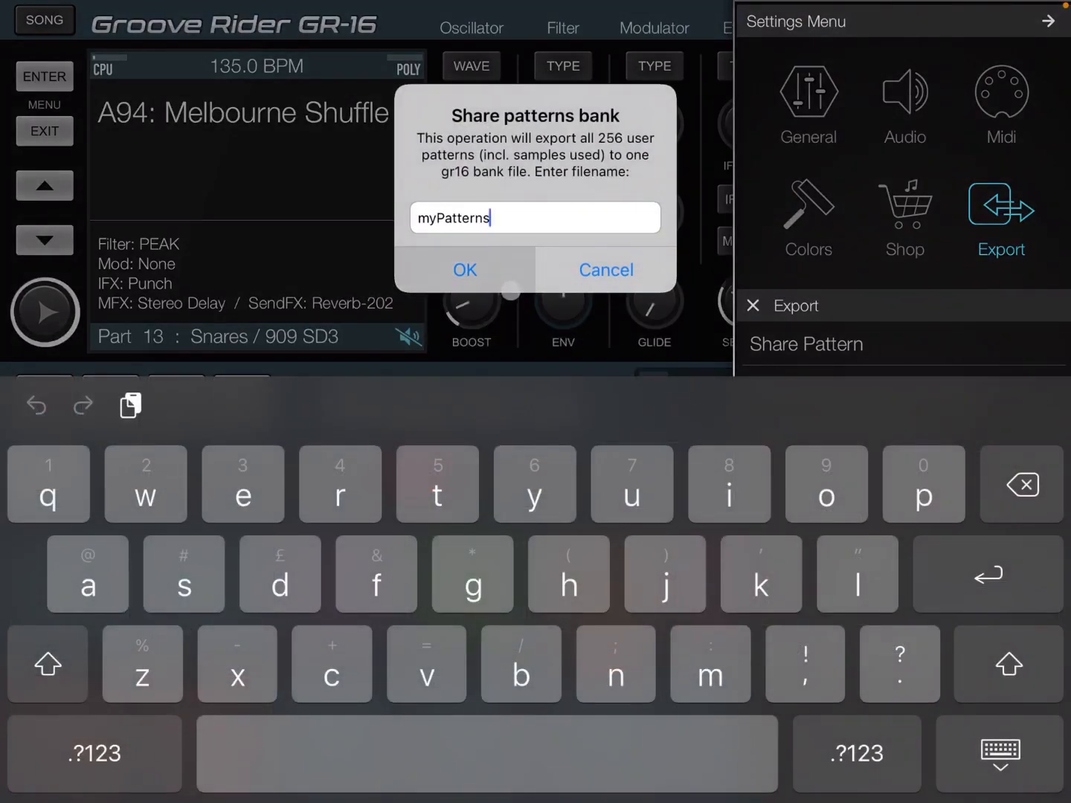
left_click(494, 270)
left_click(603, 270)
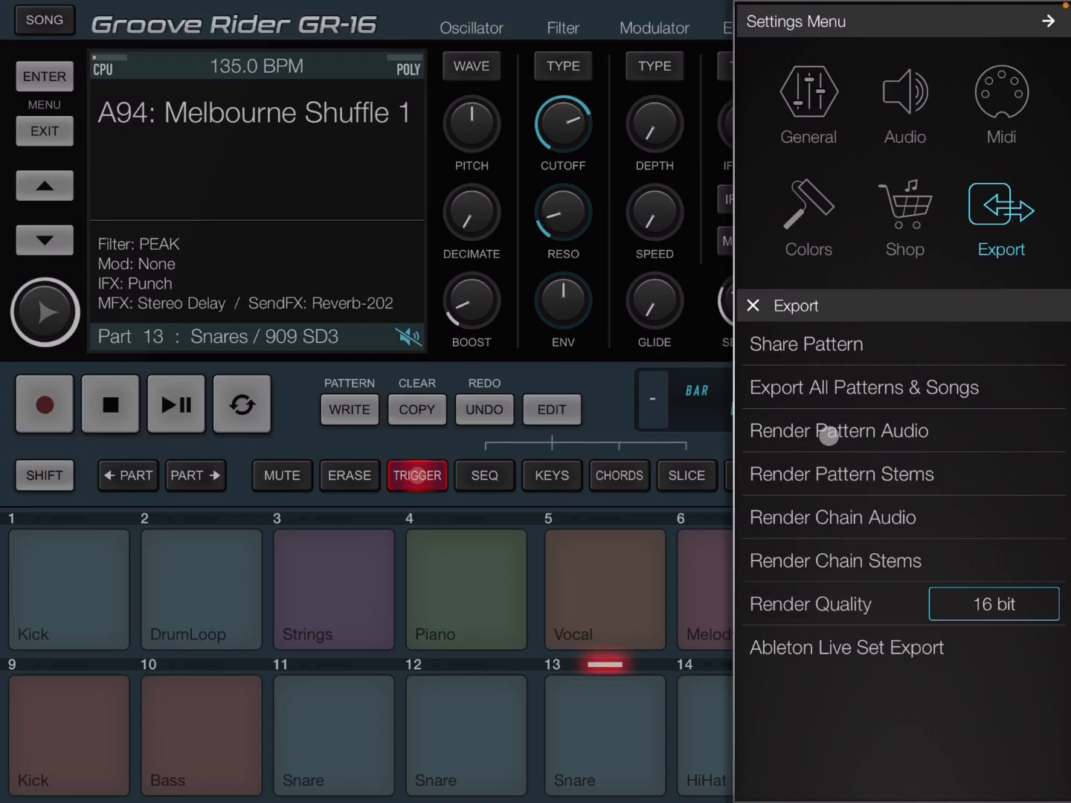
- Render Melbourne Shuffle 1 pattern audio with the proposed name and export it to AudioShare
left_click(791, 435)
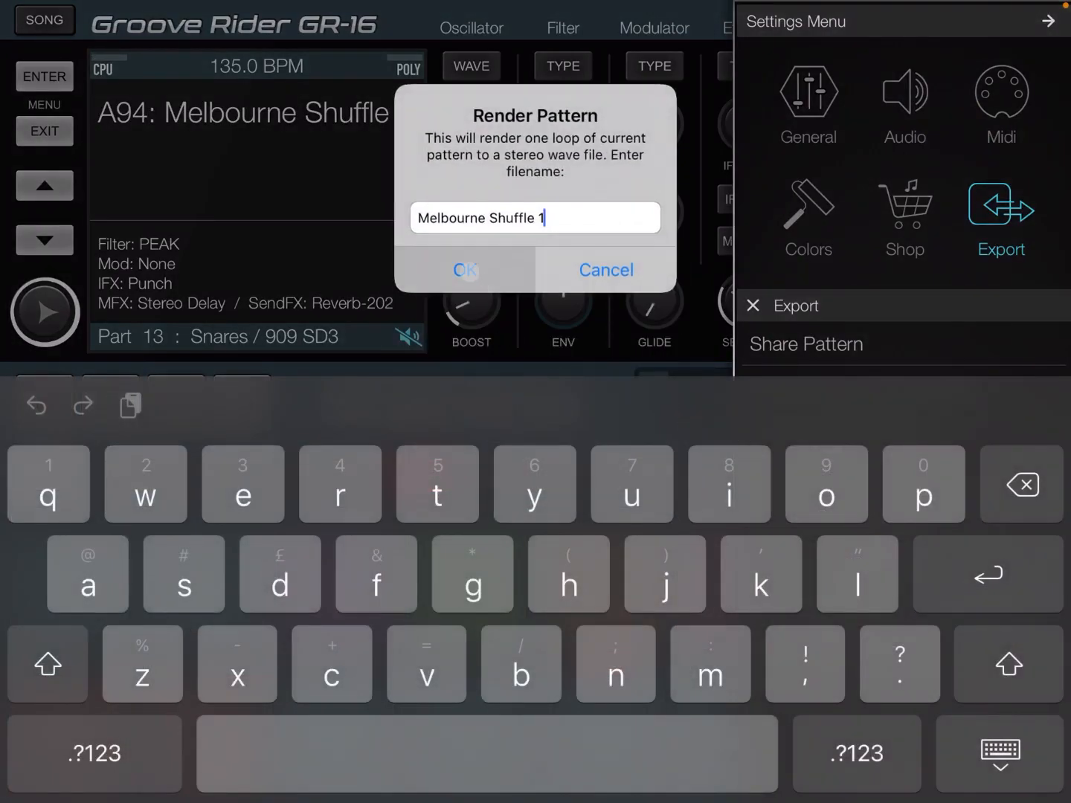
left_click(466, 269)
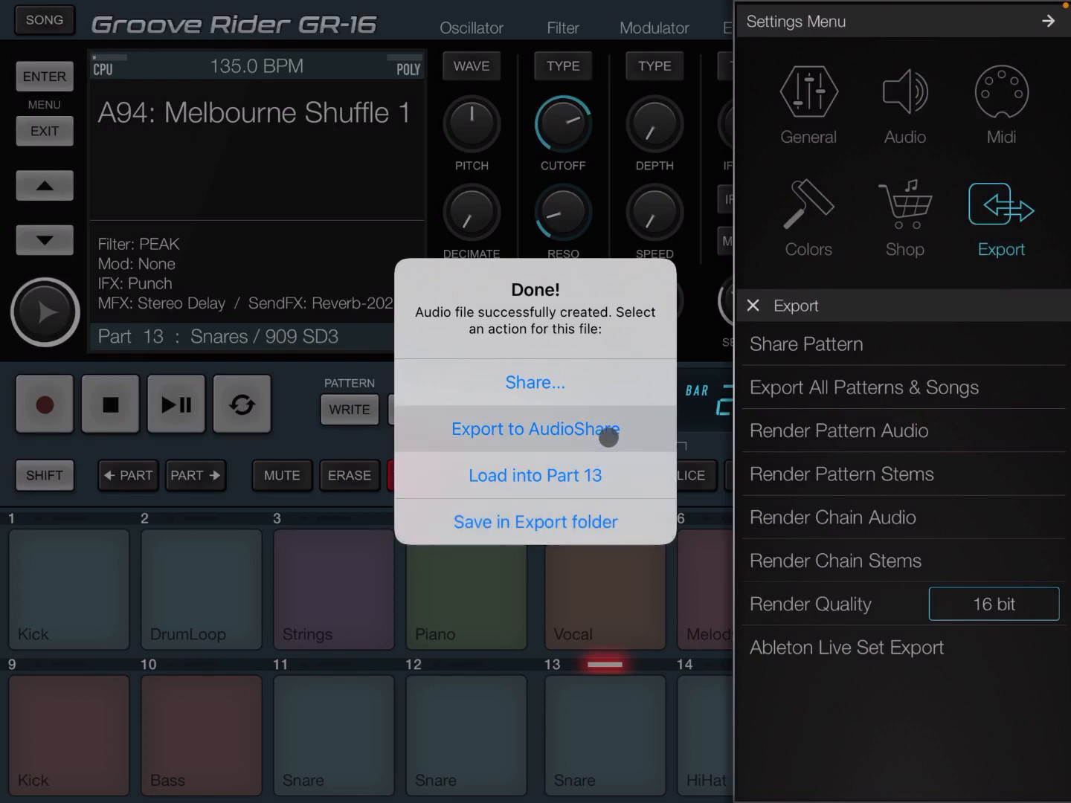
left_click_drag(618, 522, 610, 435)
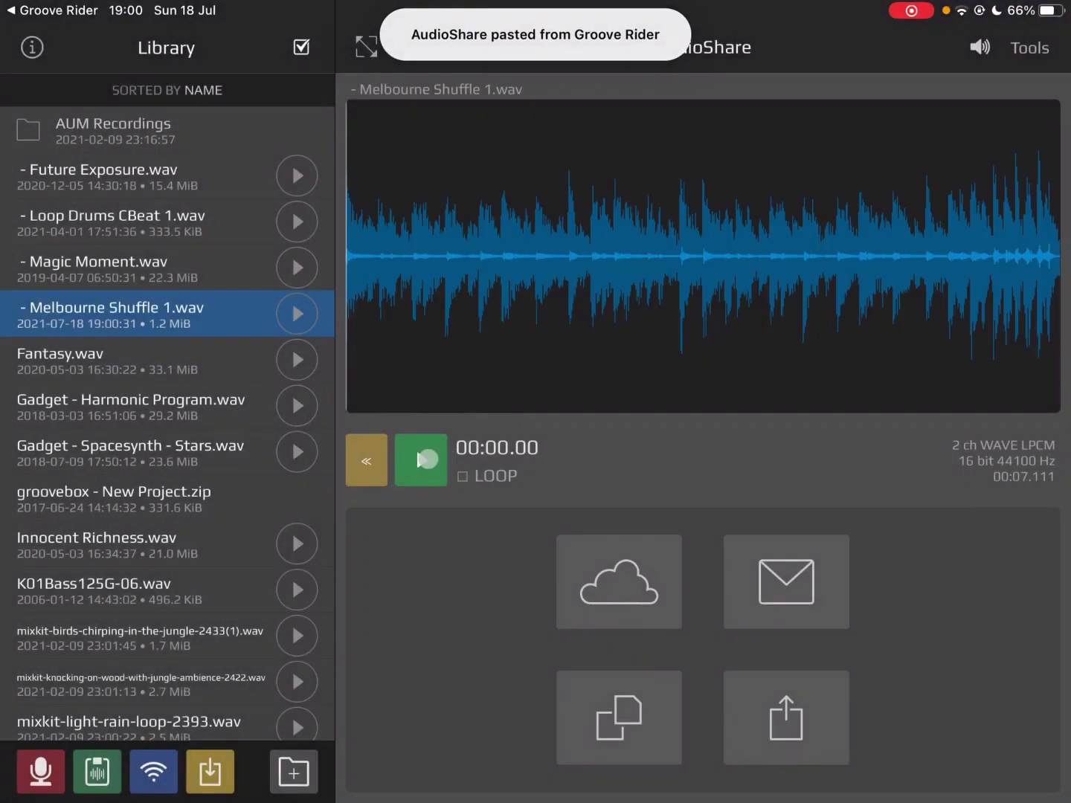
- Preview Melbourne Shuffle 1.wav in AudioShare, then pause it
left_click(421, 459)
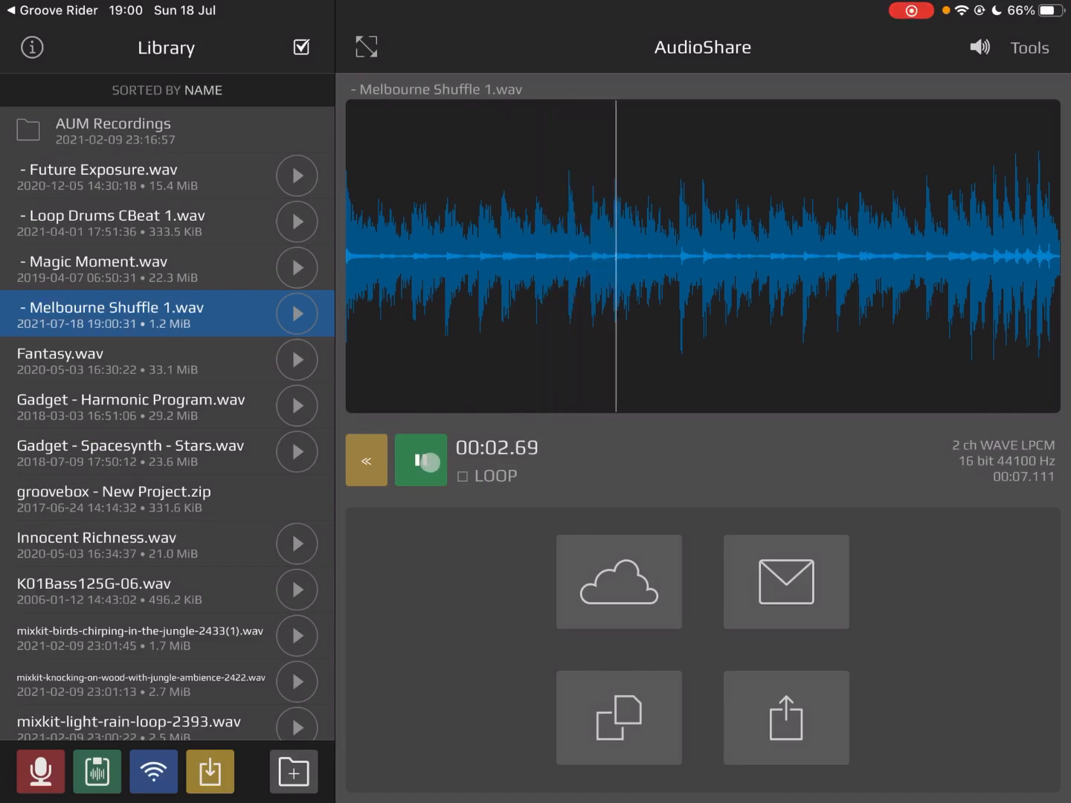
left_click(431, 461)
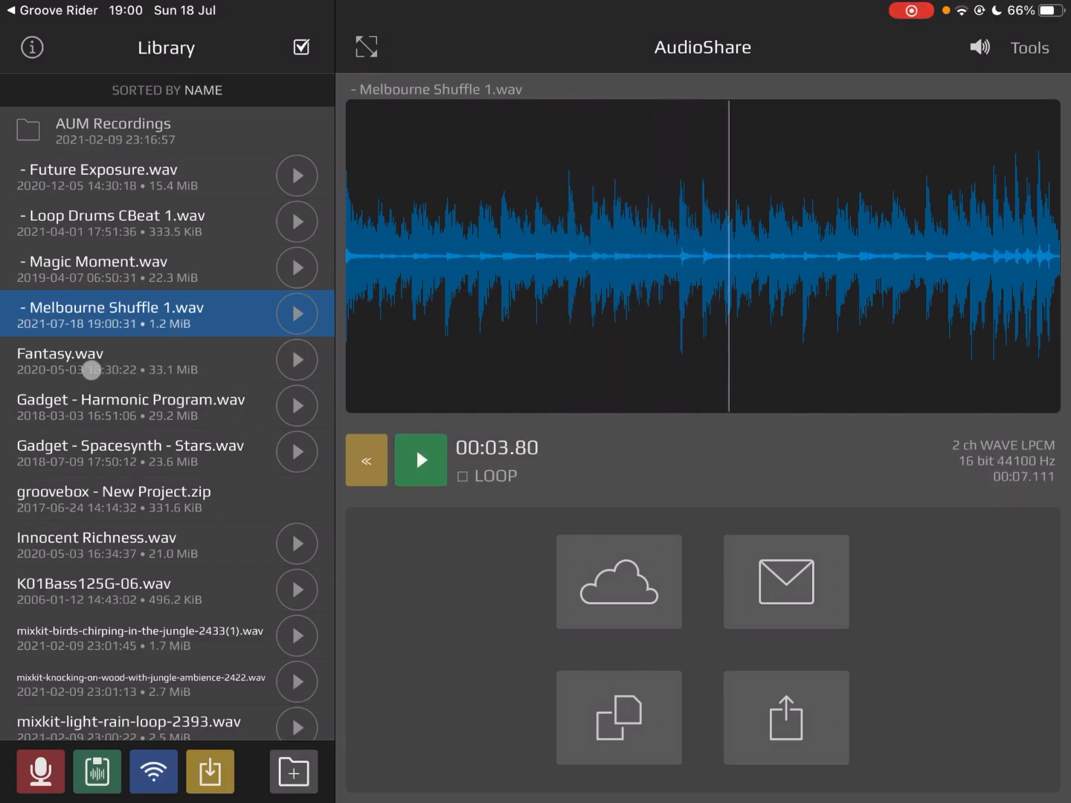
- Swipe Melbourne Shuffle 1.wav to Trash it from the library and return to Groove Rider
left_click_drag(209, 268, 101, 268)
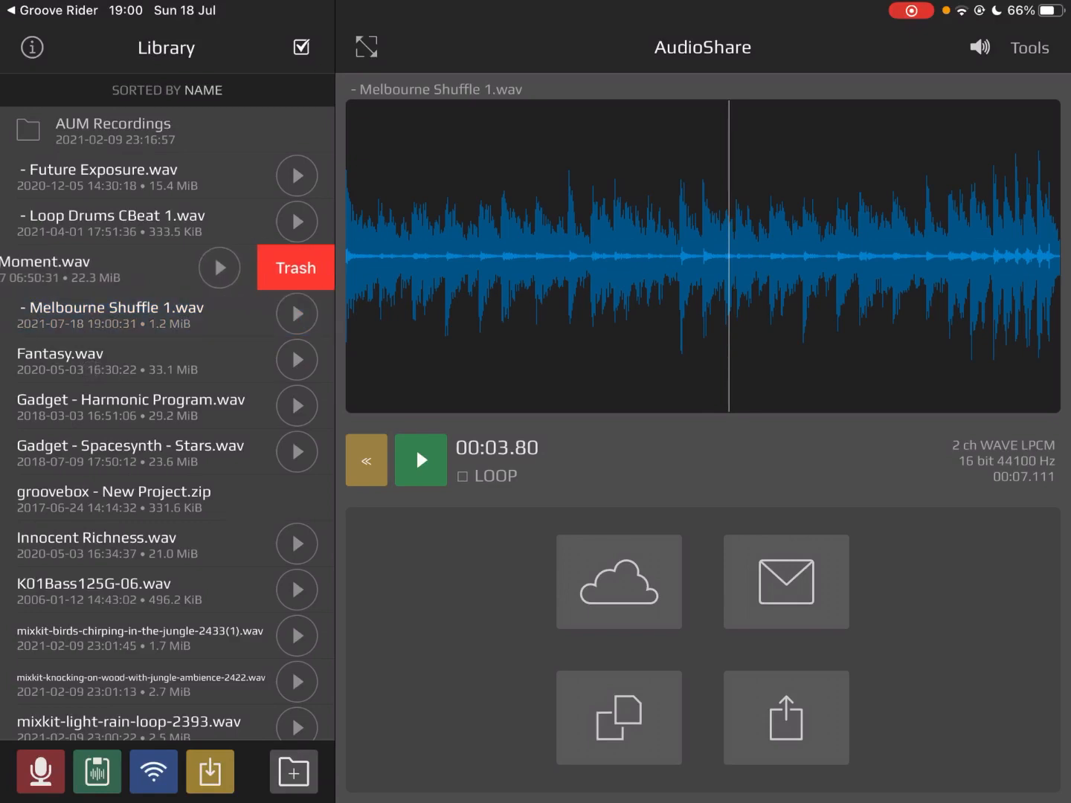
left_click(125, 360)
left_click_drag(209, 314, 100, 314)
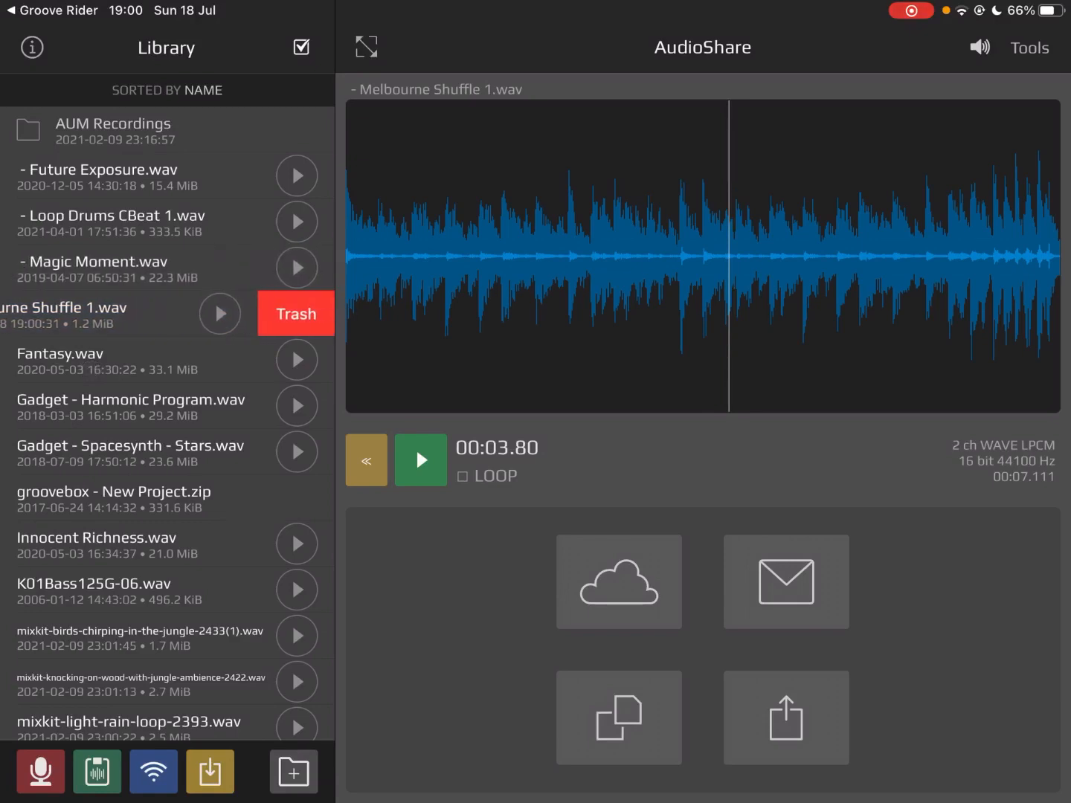
left_click(295, 314)
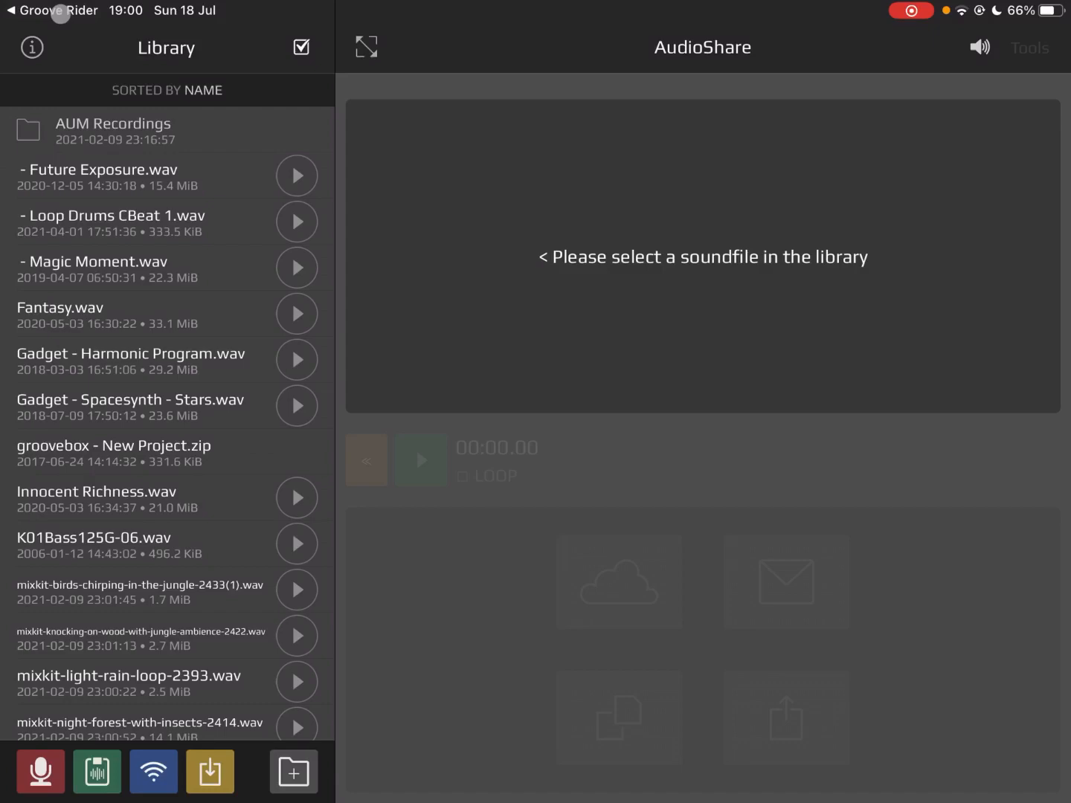
left_click(50, 11)
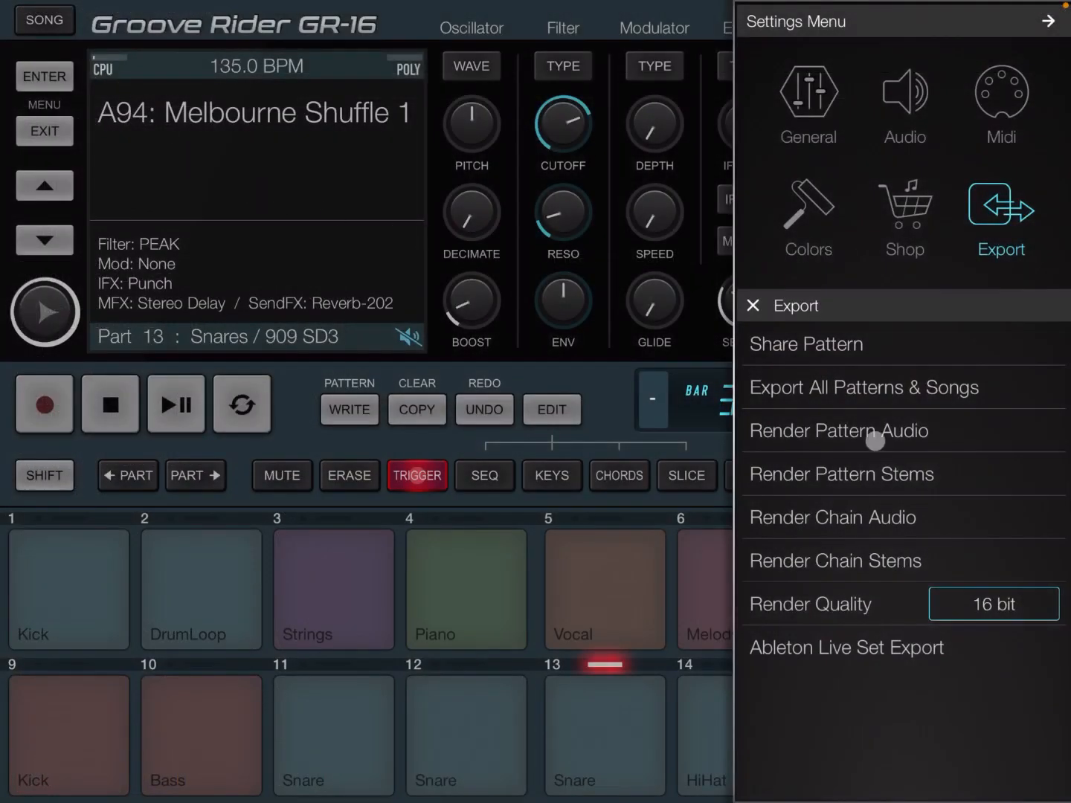
- Render Pattern Stems for Melbourne Shuffle 1 into a zip archive, then dismiss the share sheet
left_click(856, 477)
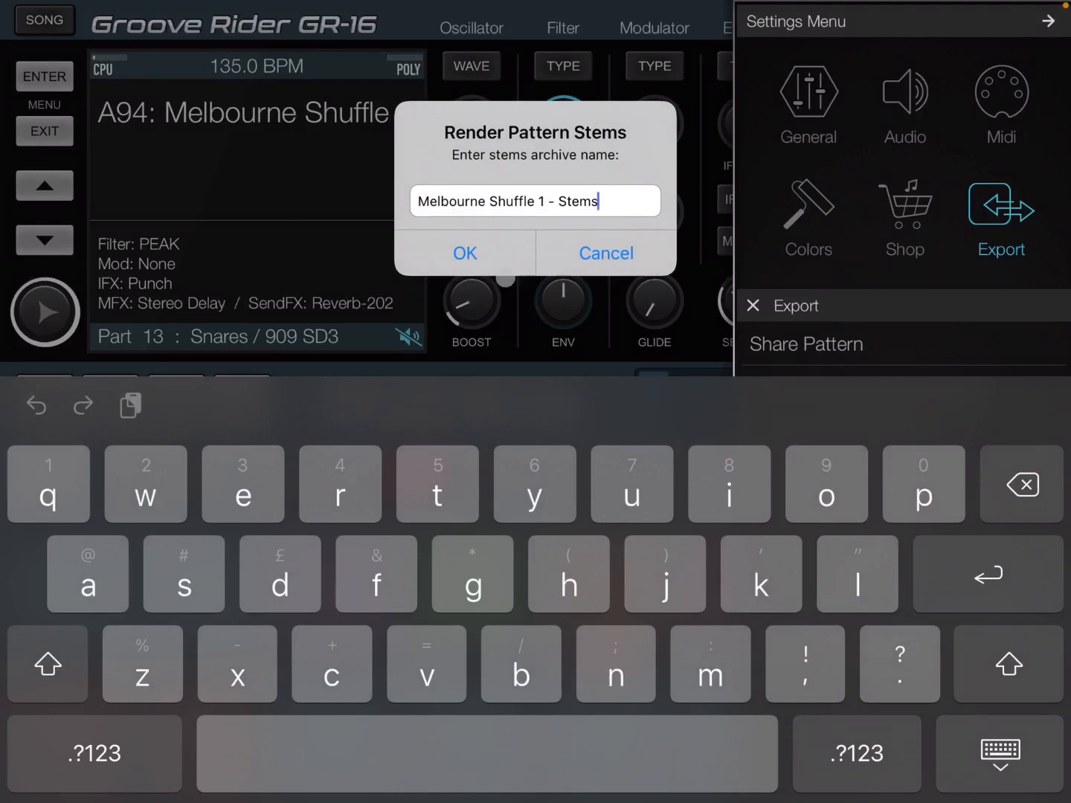
left_click(464, 252)
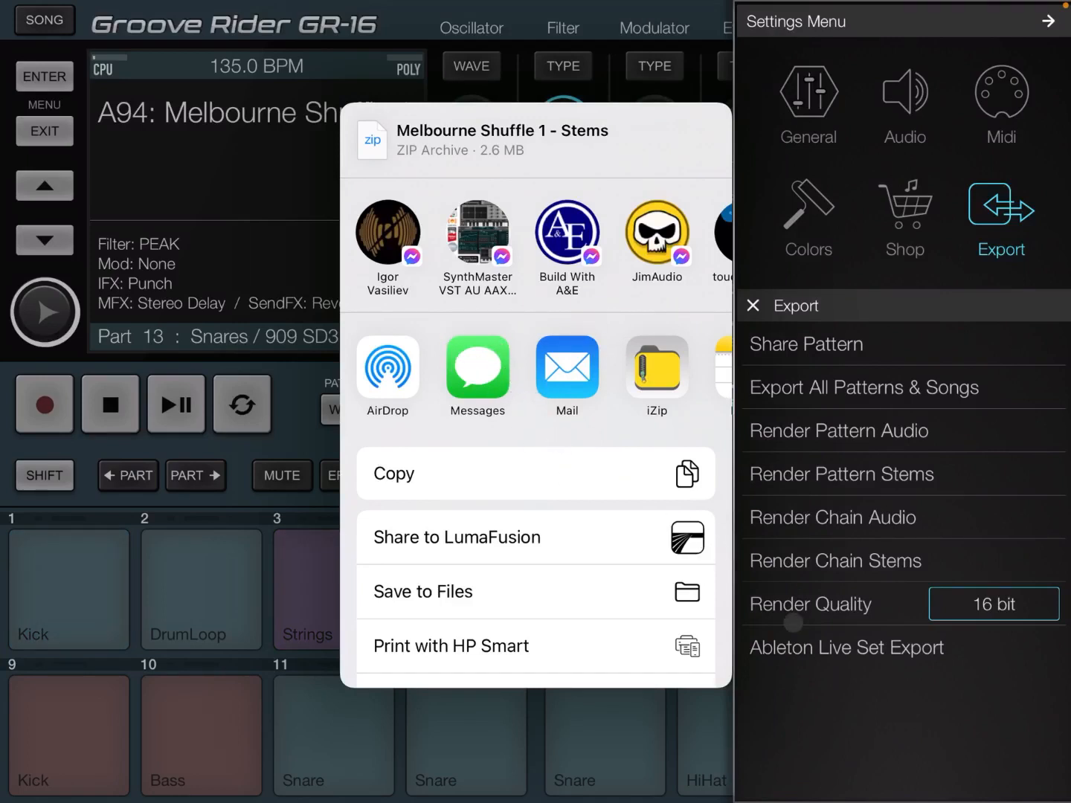
left_click(907, 697)
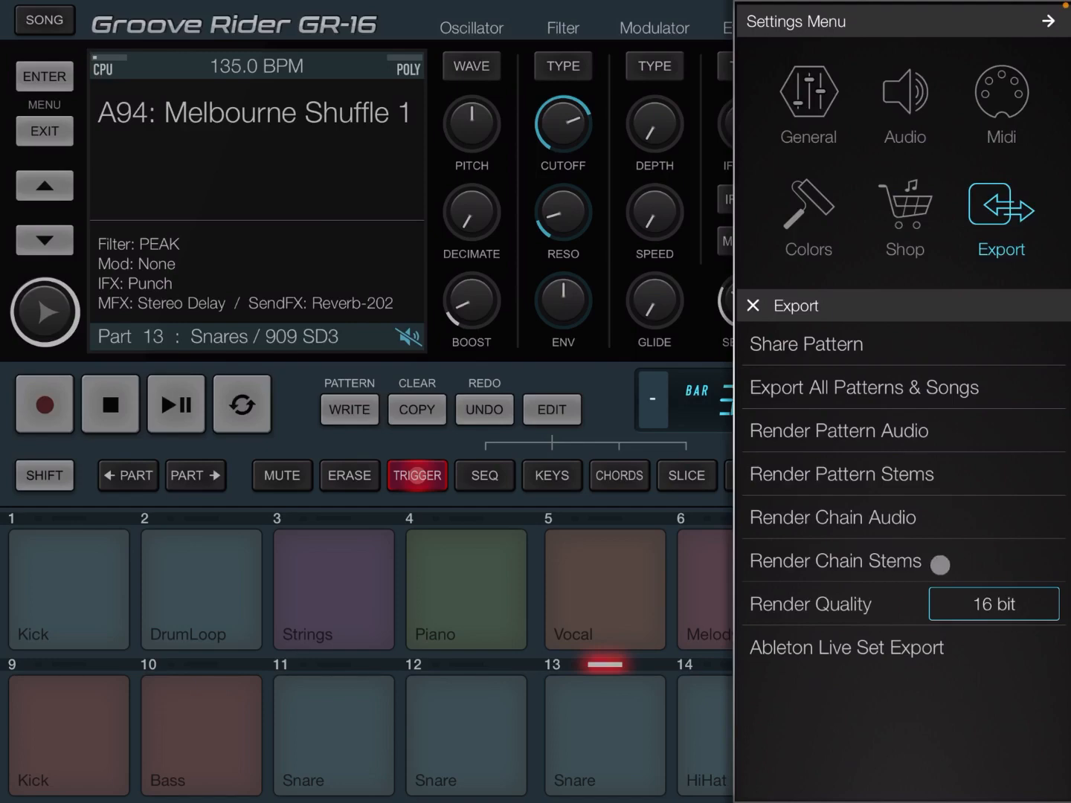
- Check Chain Mode is On under General, revisit Export, then close Settings to the pad screen
left_click(809, 86)
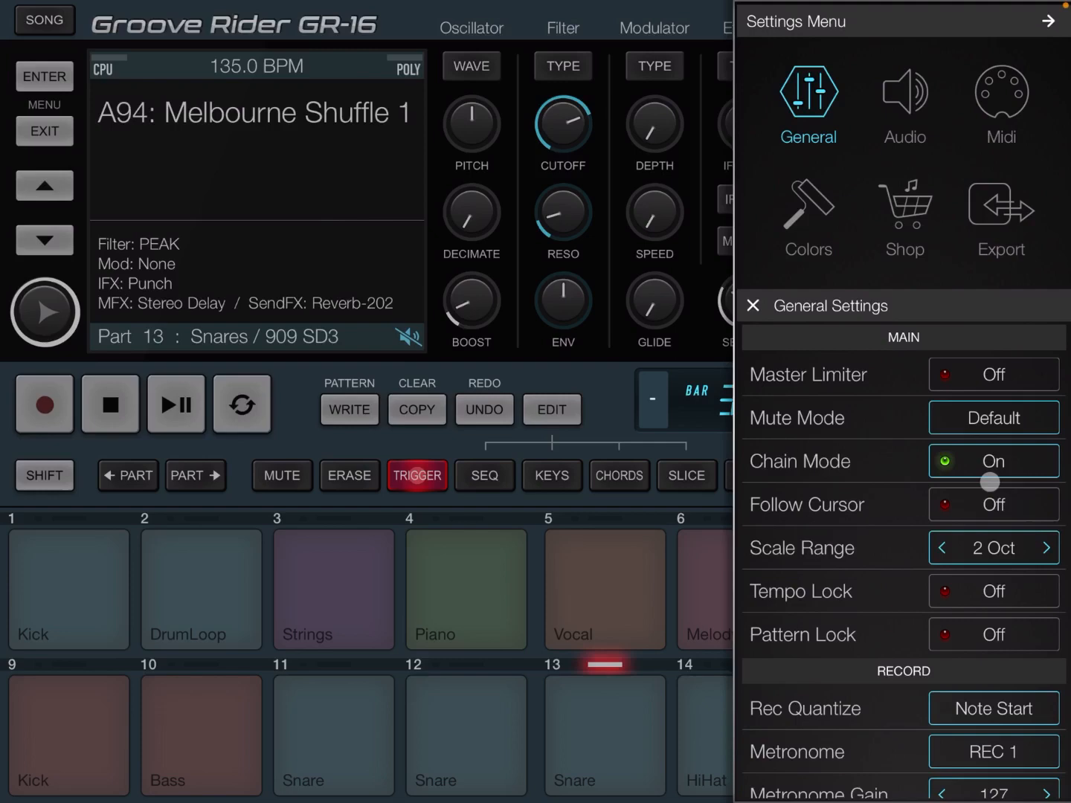
left_click(1001, 226)
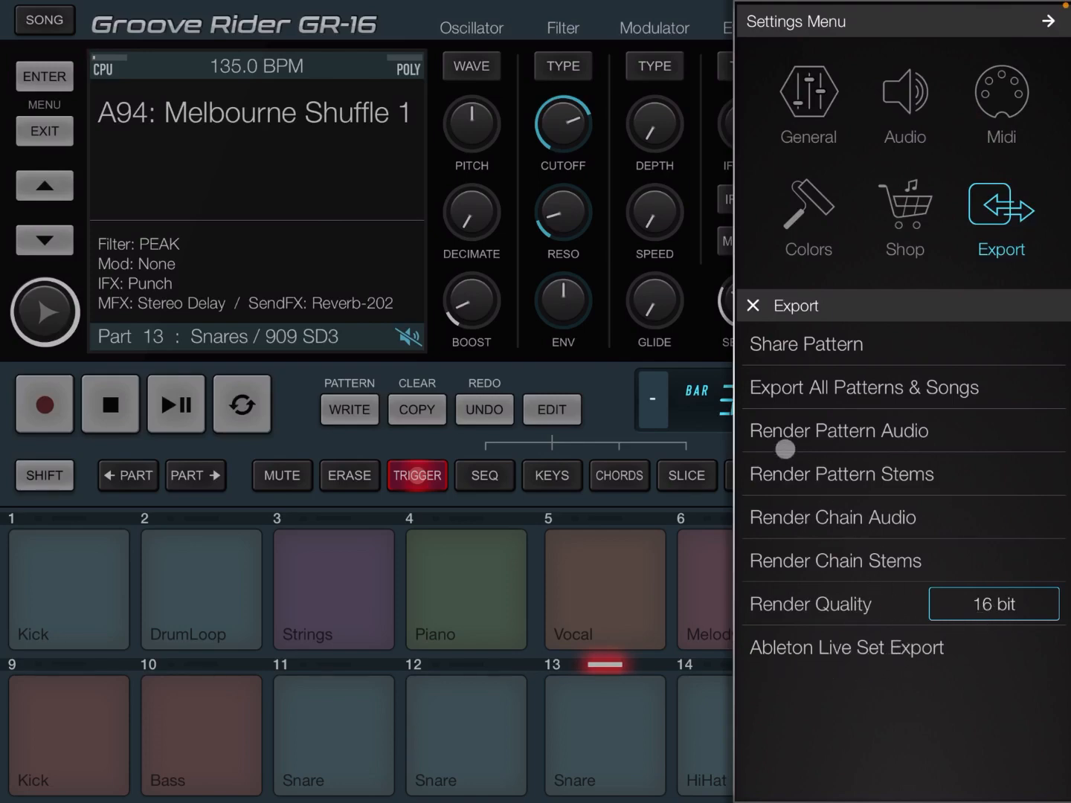
left_click(417, 237)
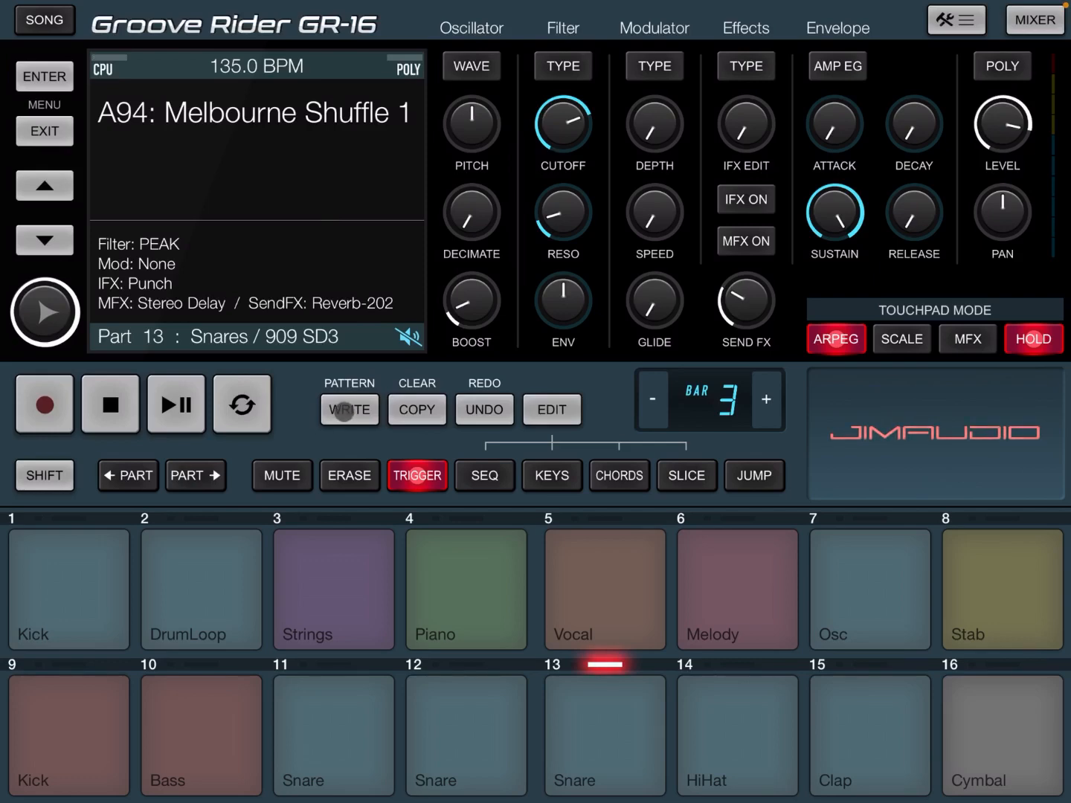
- Save Melbourne Shuffle 1 to a new user pattern slot U00 via SHIFT+WRITE
left_click(357, 415)
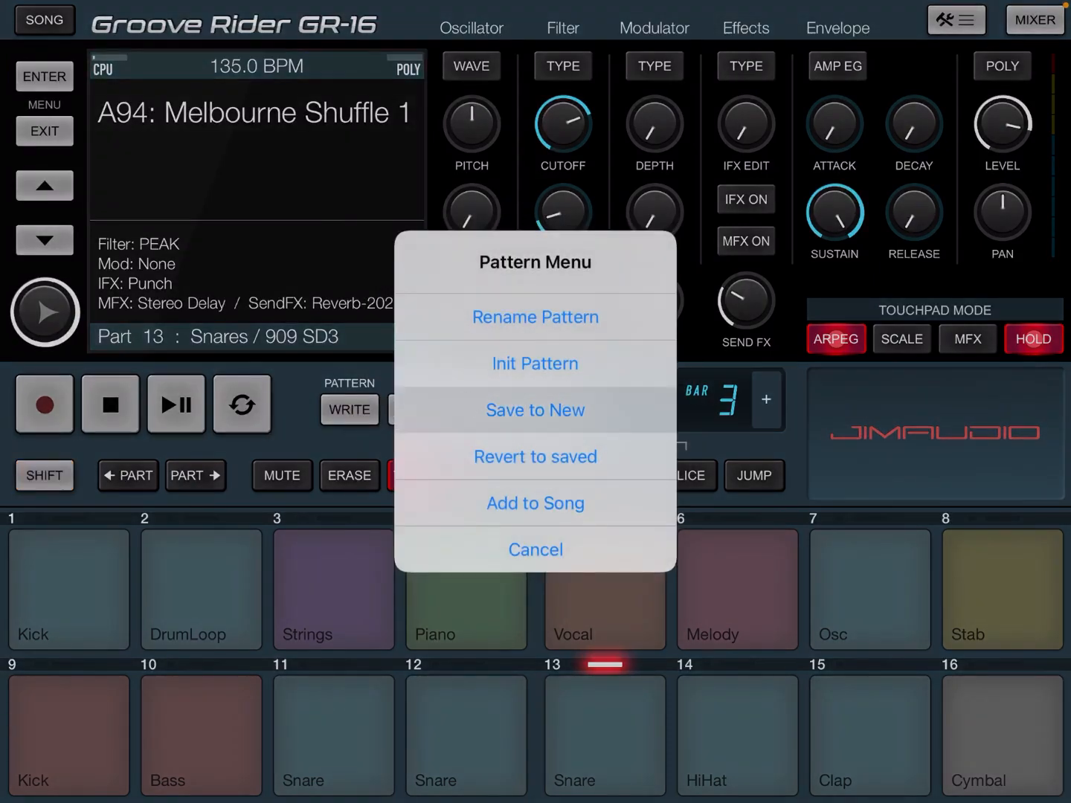
left_click(578, 404)
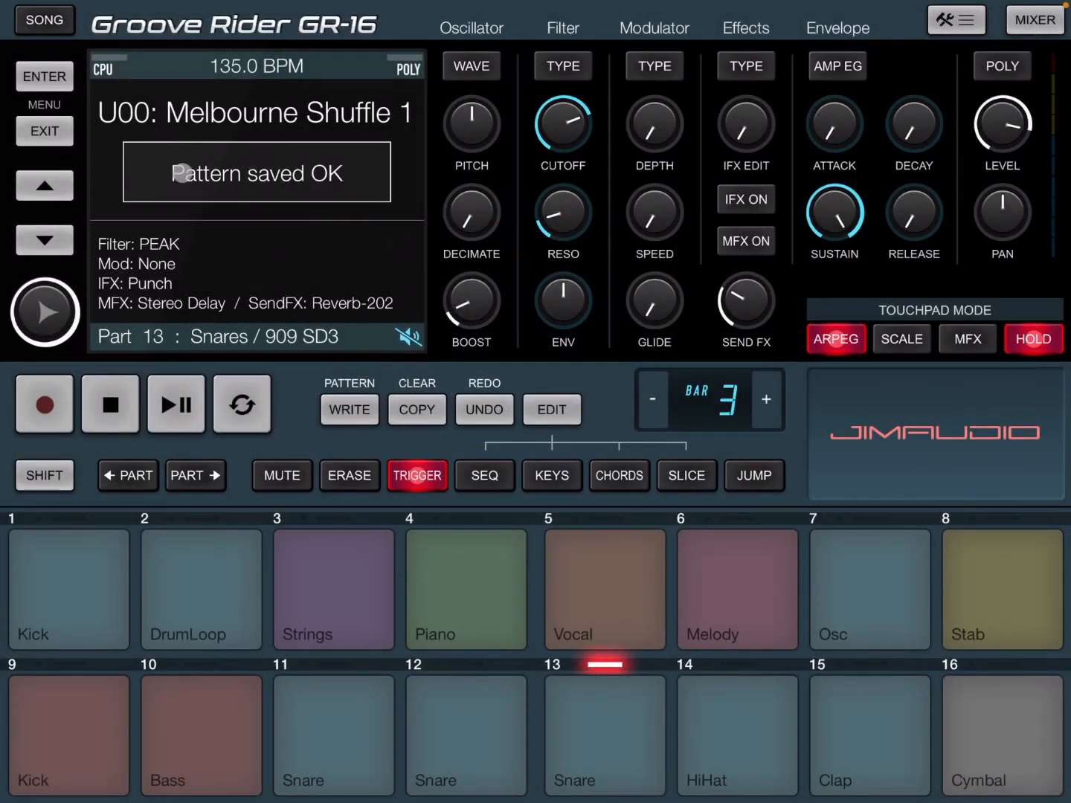
- Step to preset Melbourne Shuffle 3 and save it as new user pattern U01
left_click(43, 186)
left_click(43, 186)
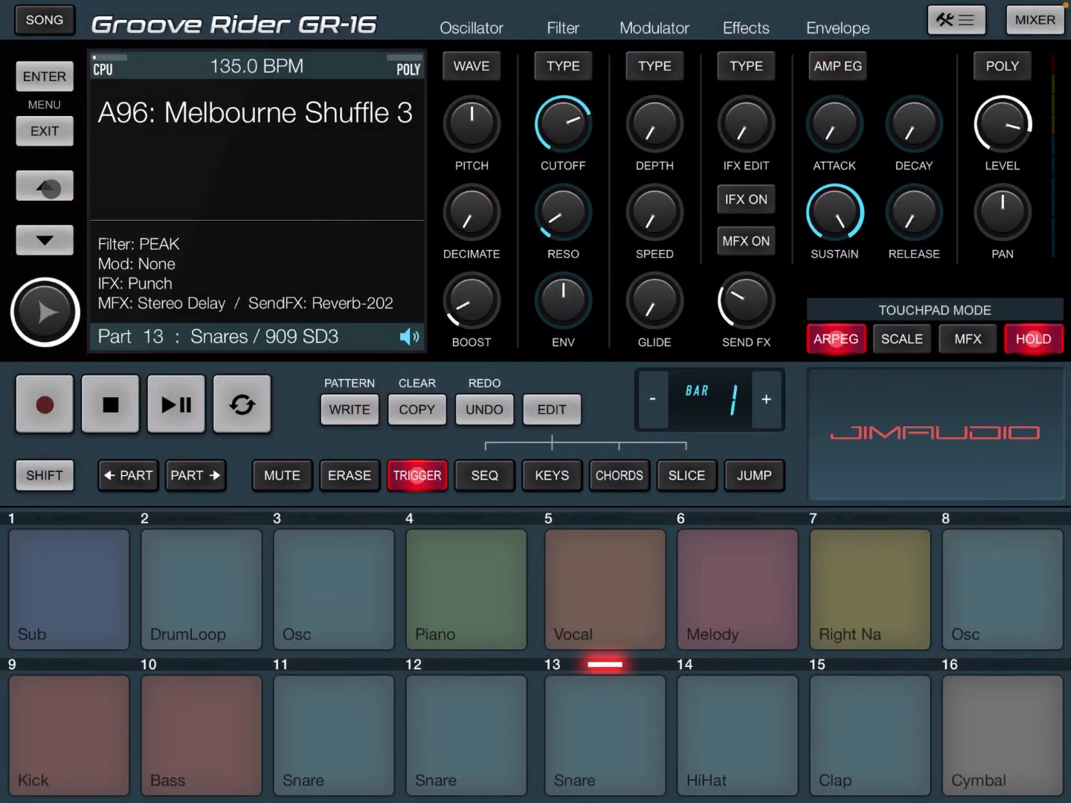
left_click(44, 186)
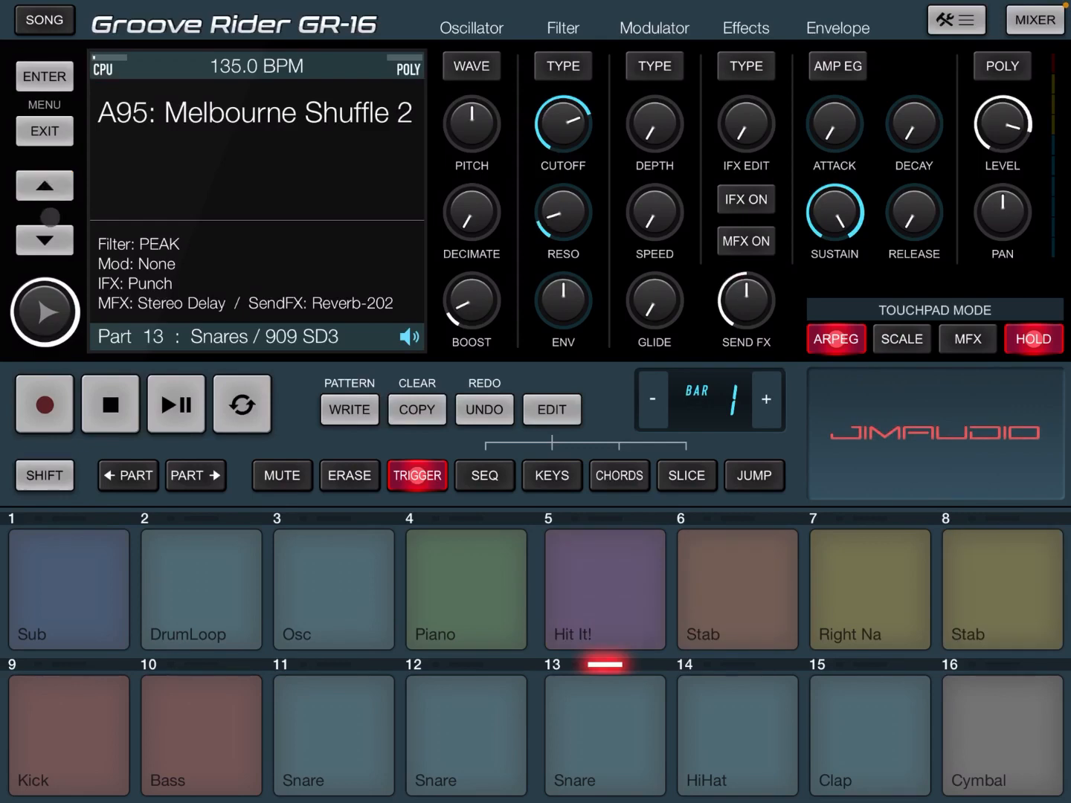
left_click(43, 239)
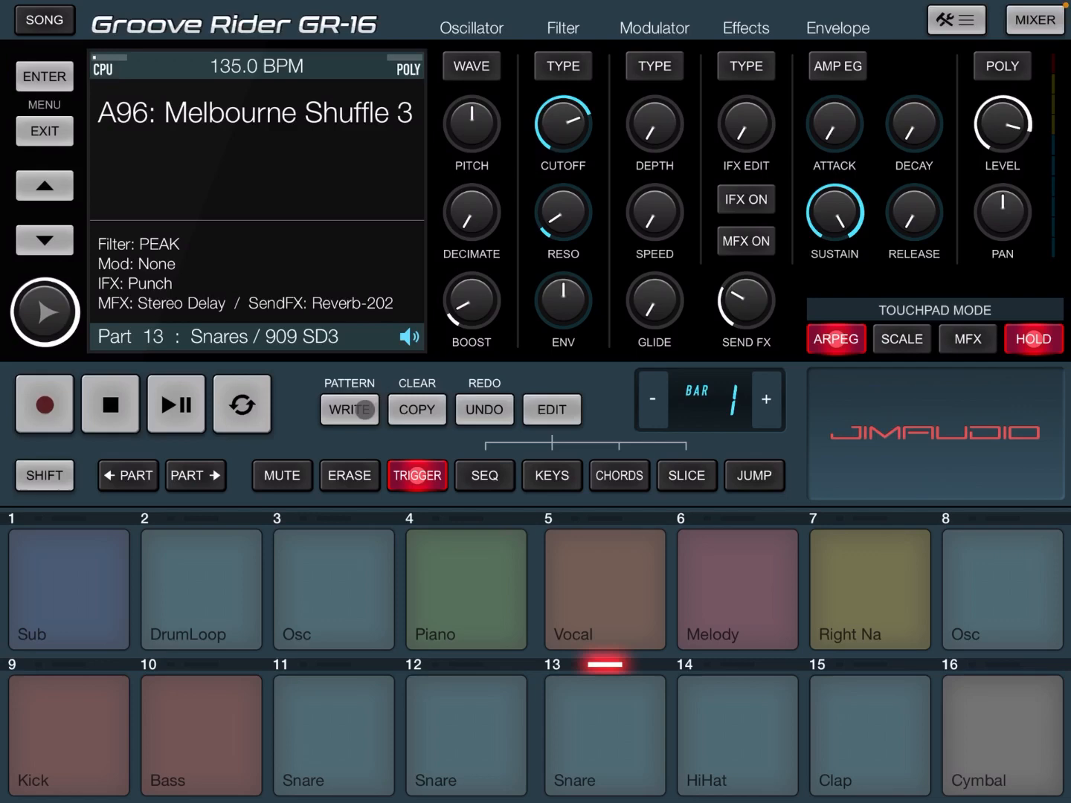
key("shift")
left_click(353, 410)
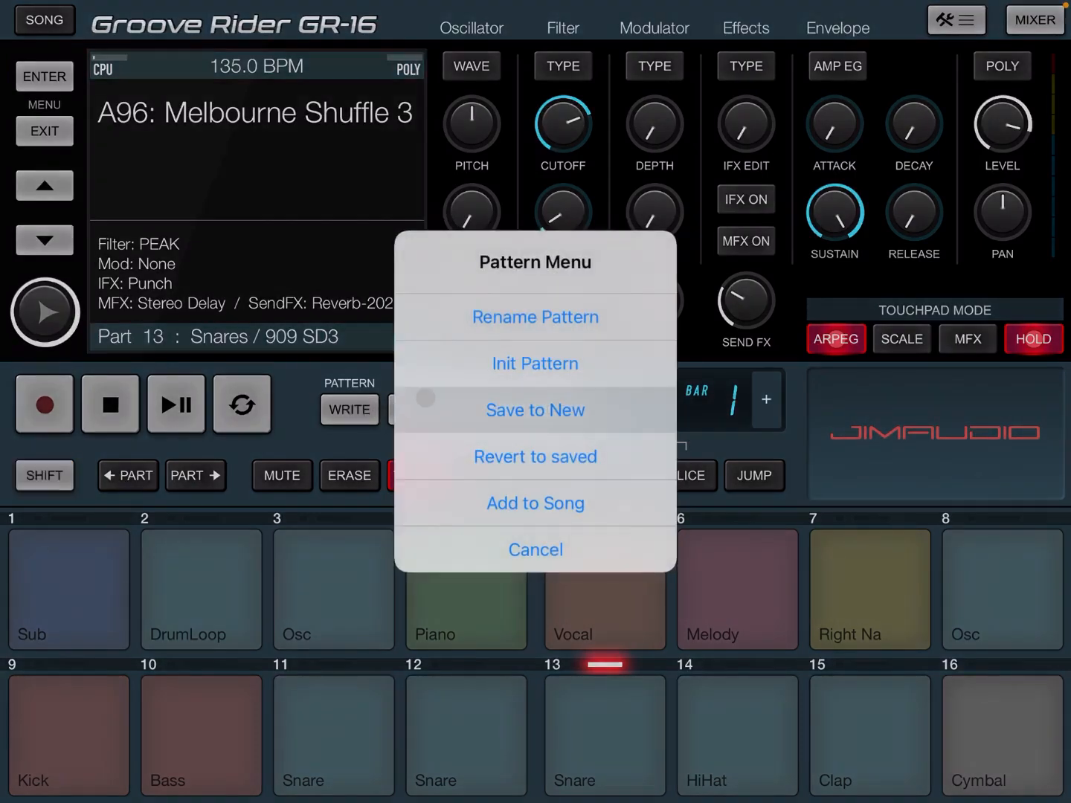
left_click(496, 408)
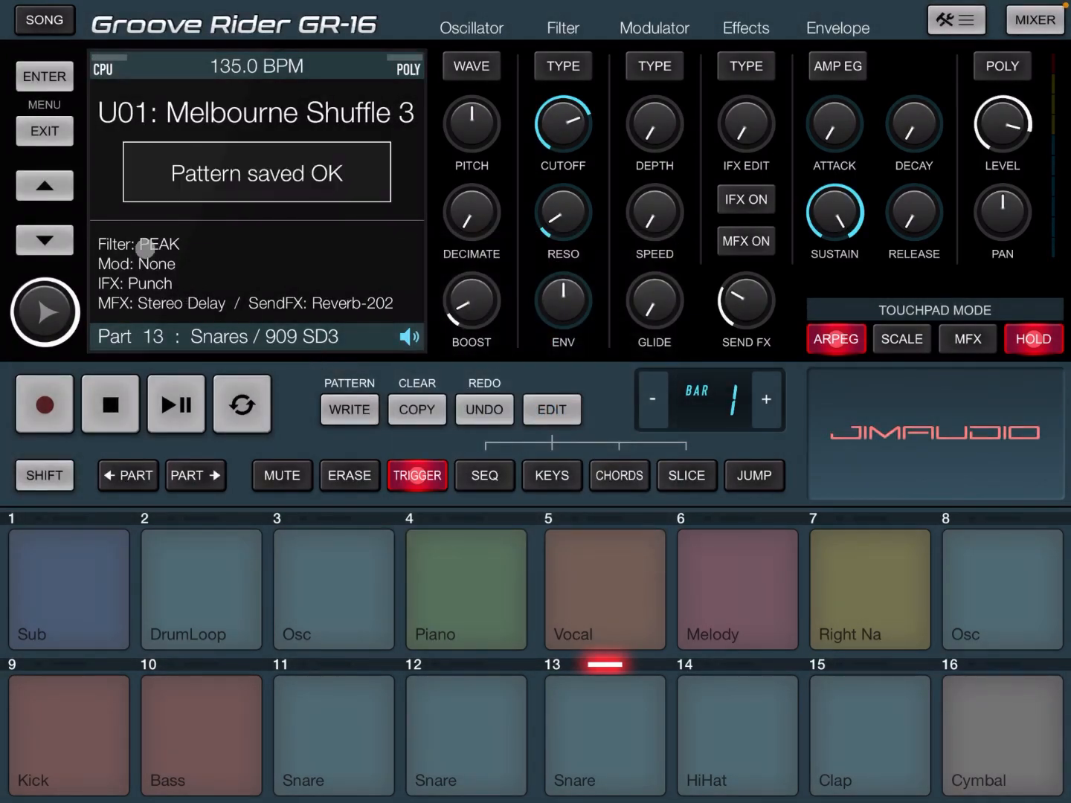
- Save Melbourne Shuffle 4 as new user pattern U02, then step back to U00 Melbourne Shuffle 1
left_click(45, 188)
left_click(45, 188)
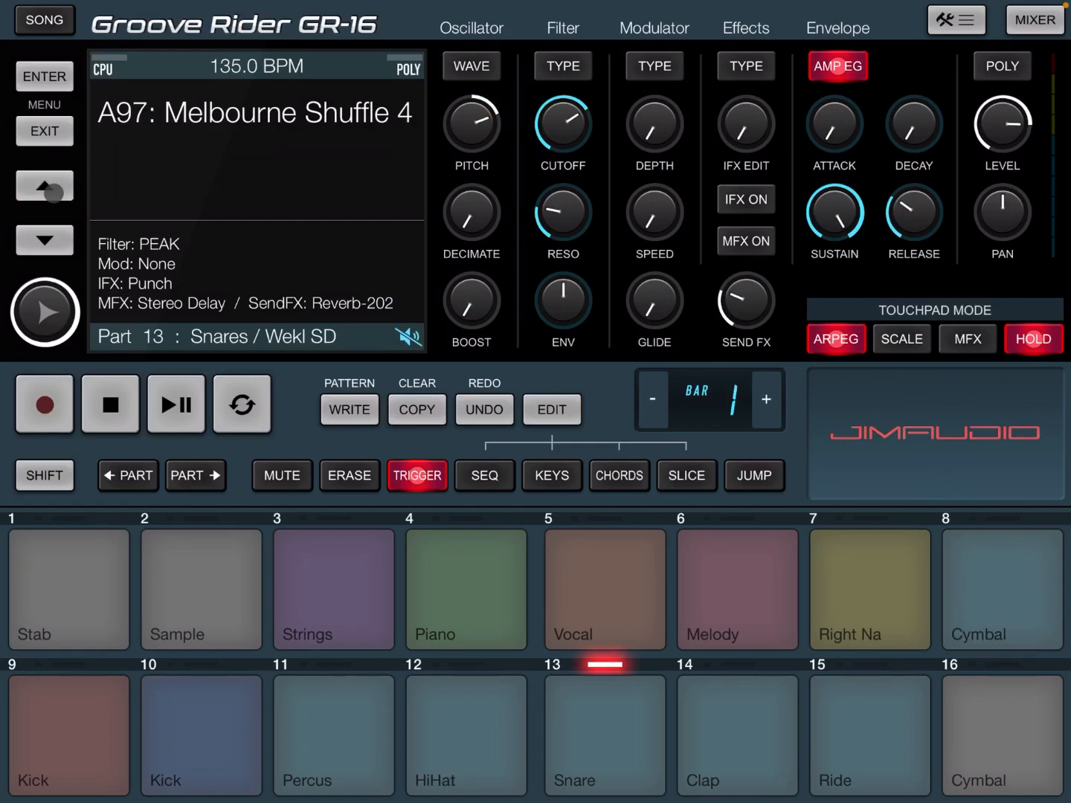
key("shift")
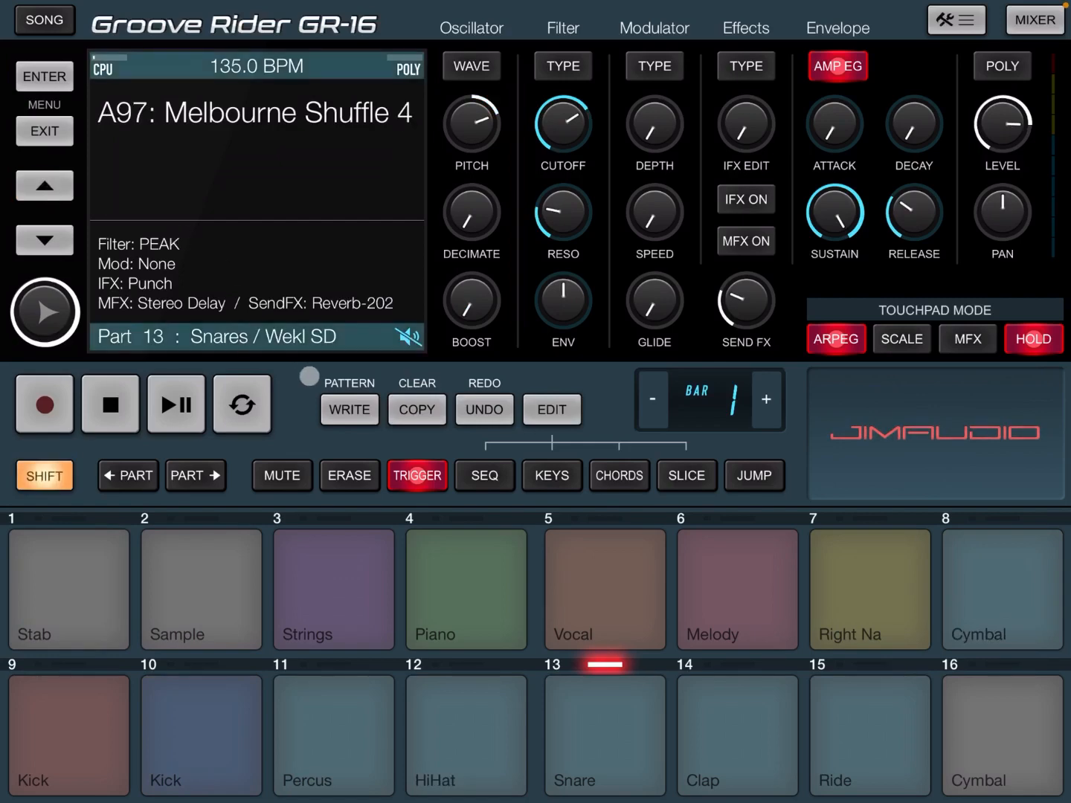
left_click(349, 409)
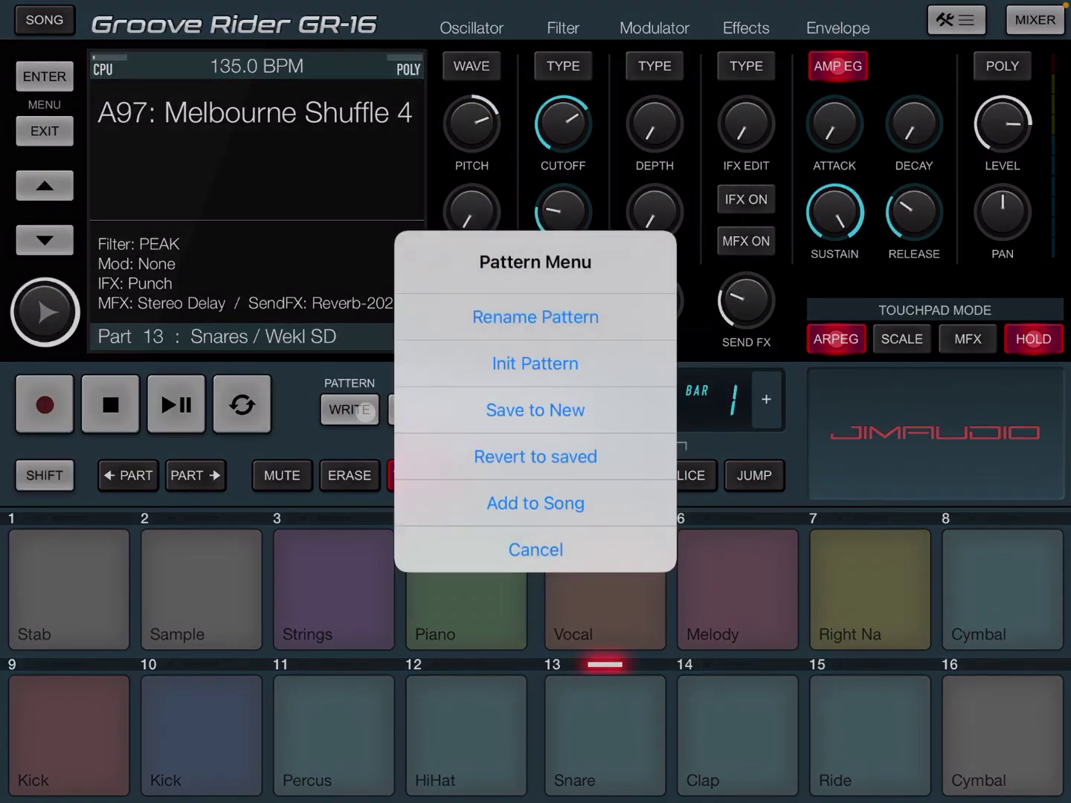
left_click(536, 408)
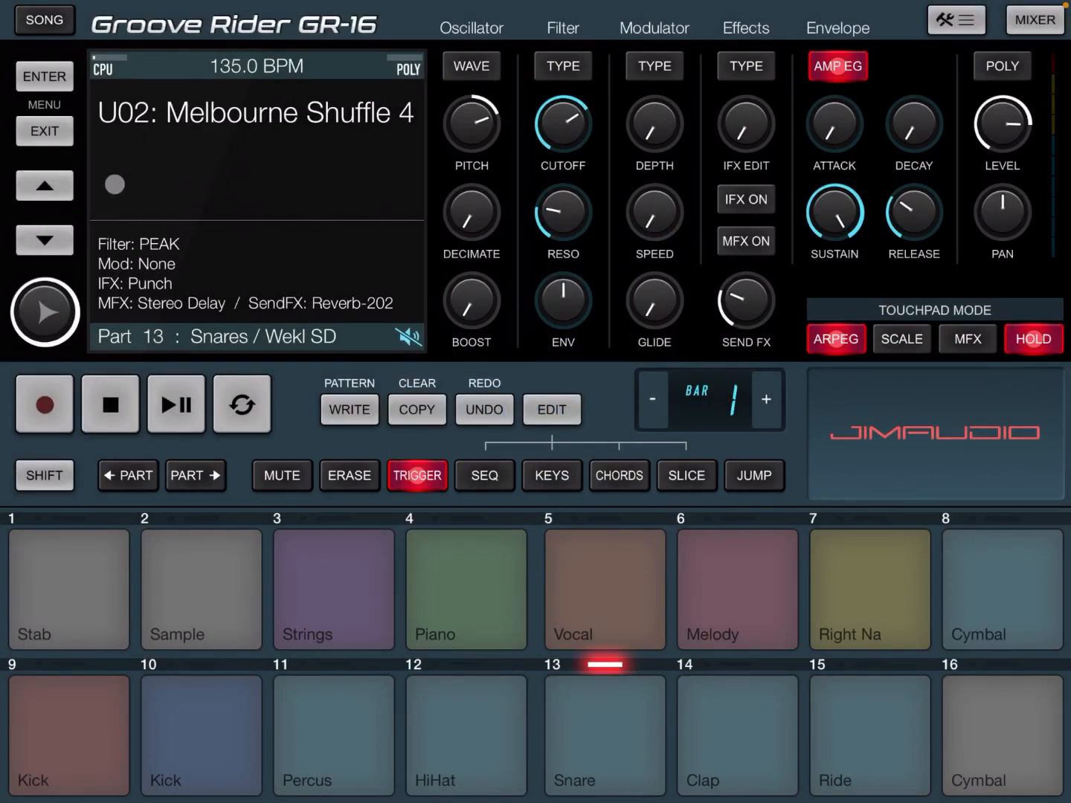
left_click(50, 186)
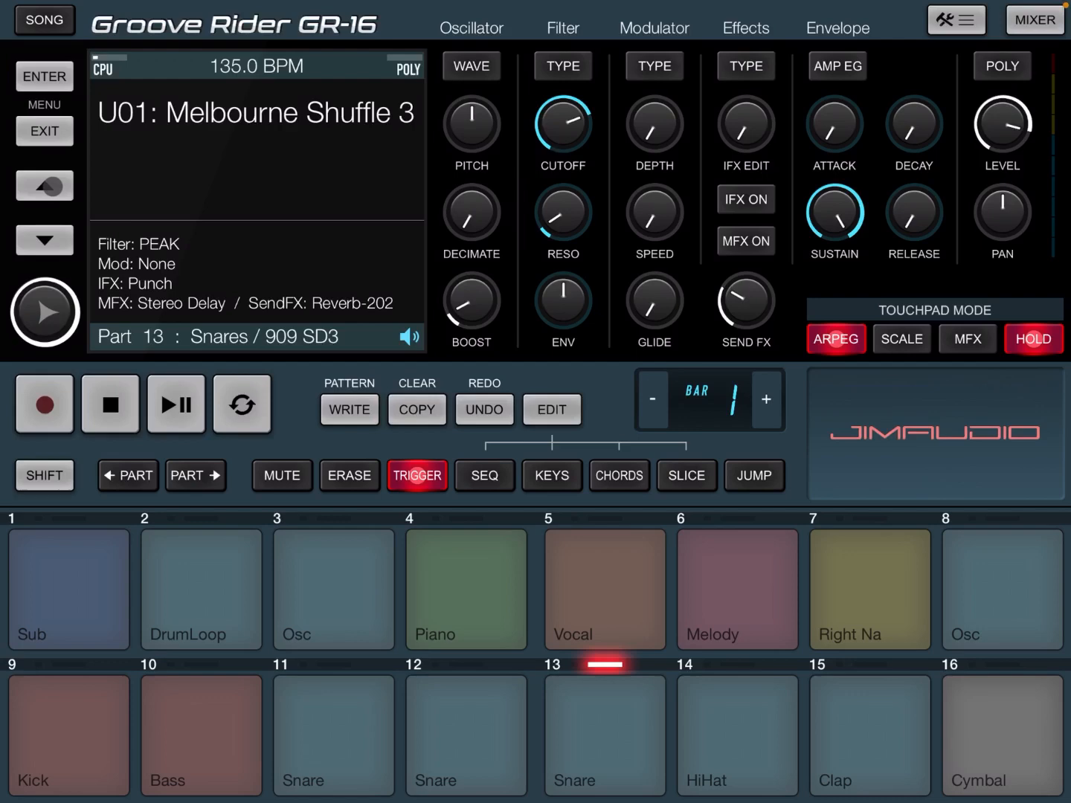
left_click(50, 186)
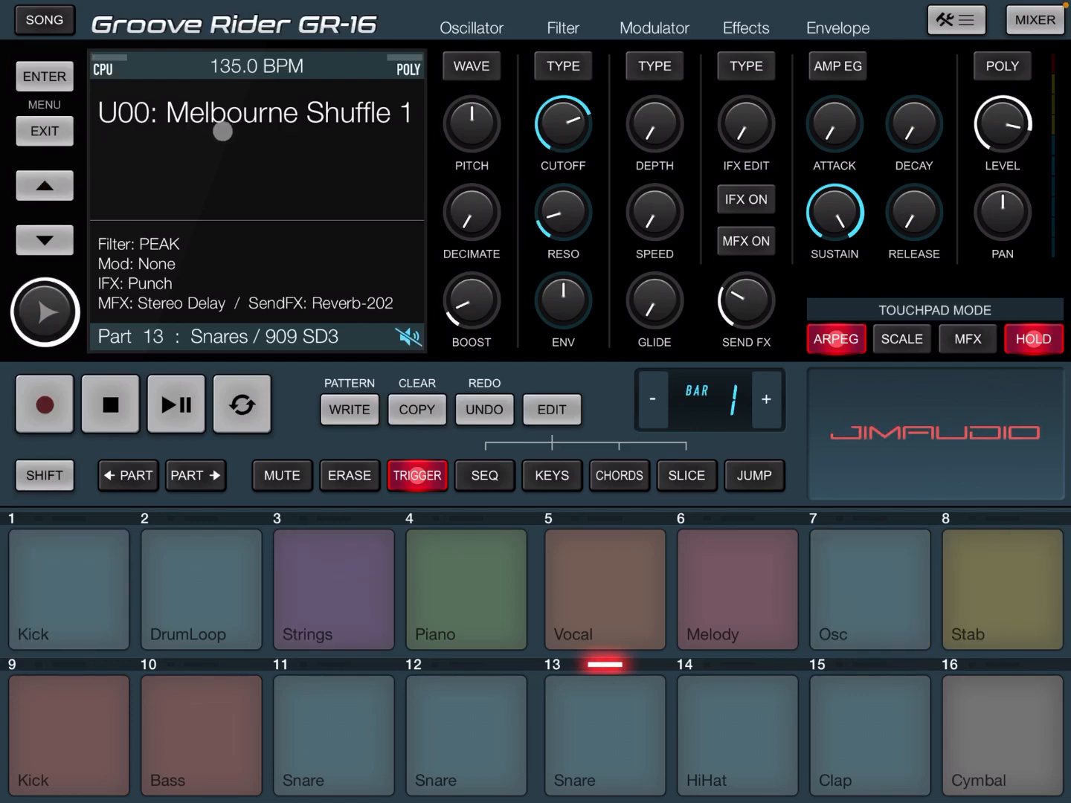
- In Pattern Settings chain U00 Melbourne Shuffle 1 to Melbourne Shuffle 3, WRITE it and exit
left_click(44, 77)
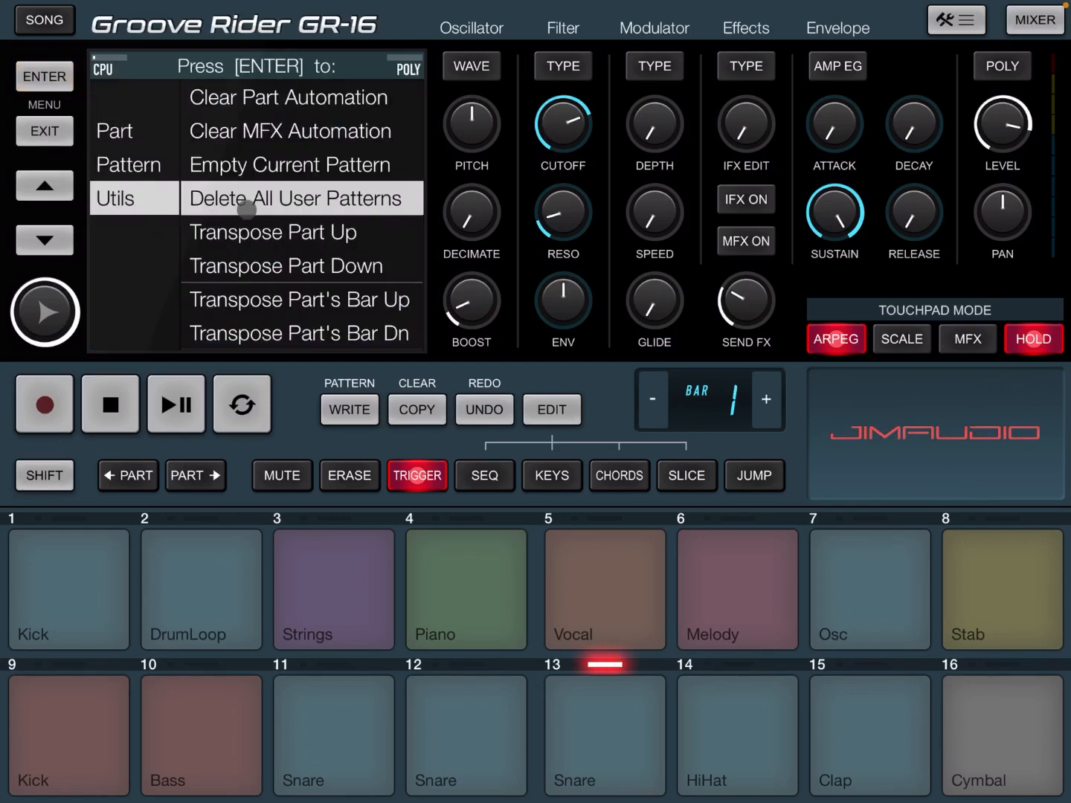
left_click(134, 165)
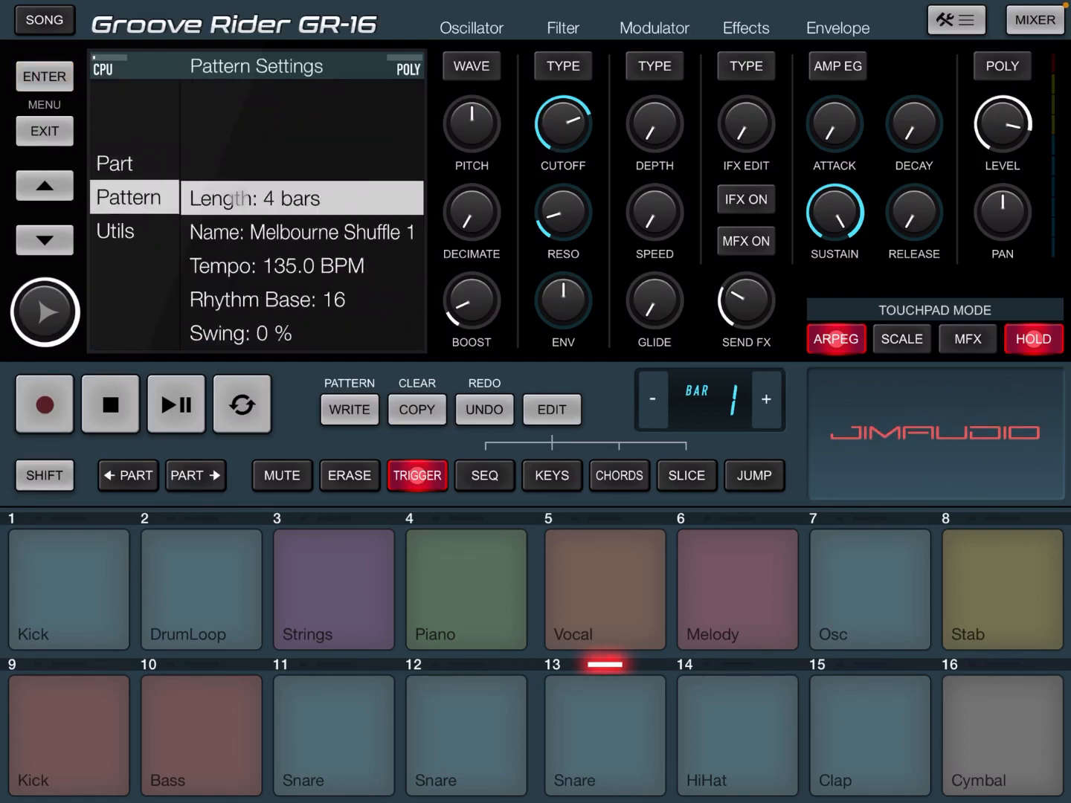
scroll(263, 239, "down", 8)
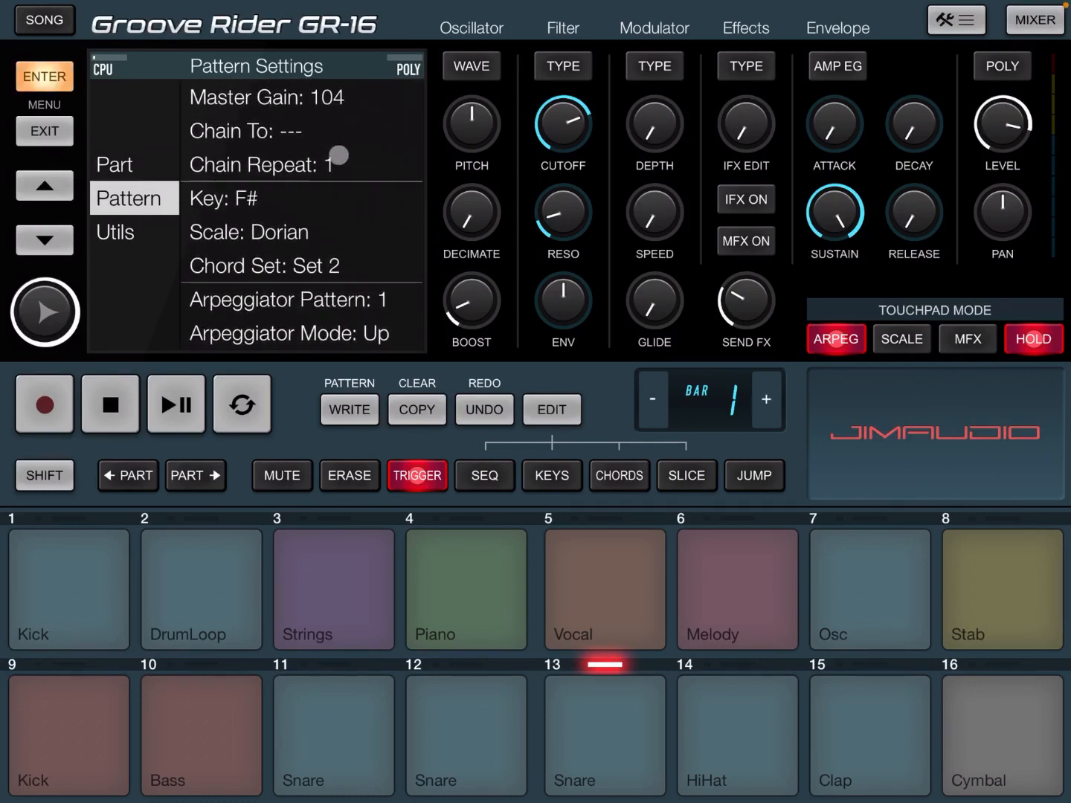
left_click(320, 134)
scroll(301, 167, "up", 2)
left_click(298, 199)
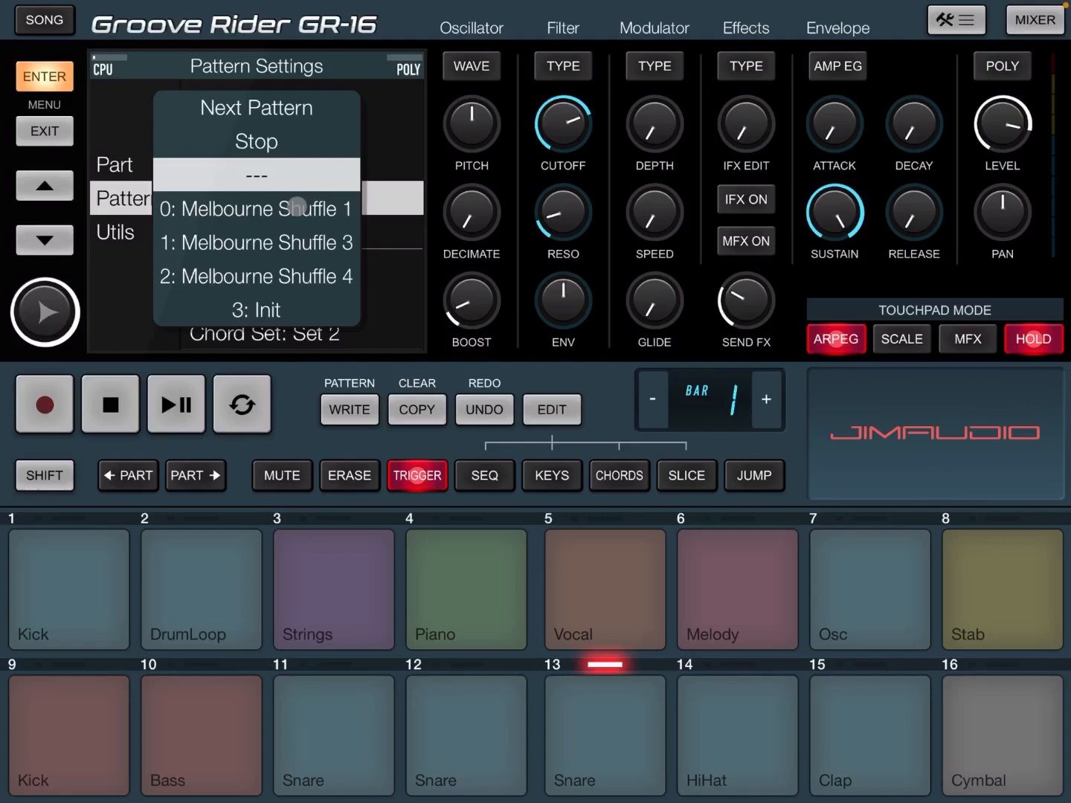
scroll(279, 216, "down", 1)
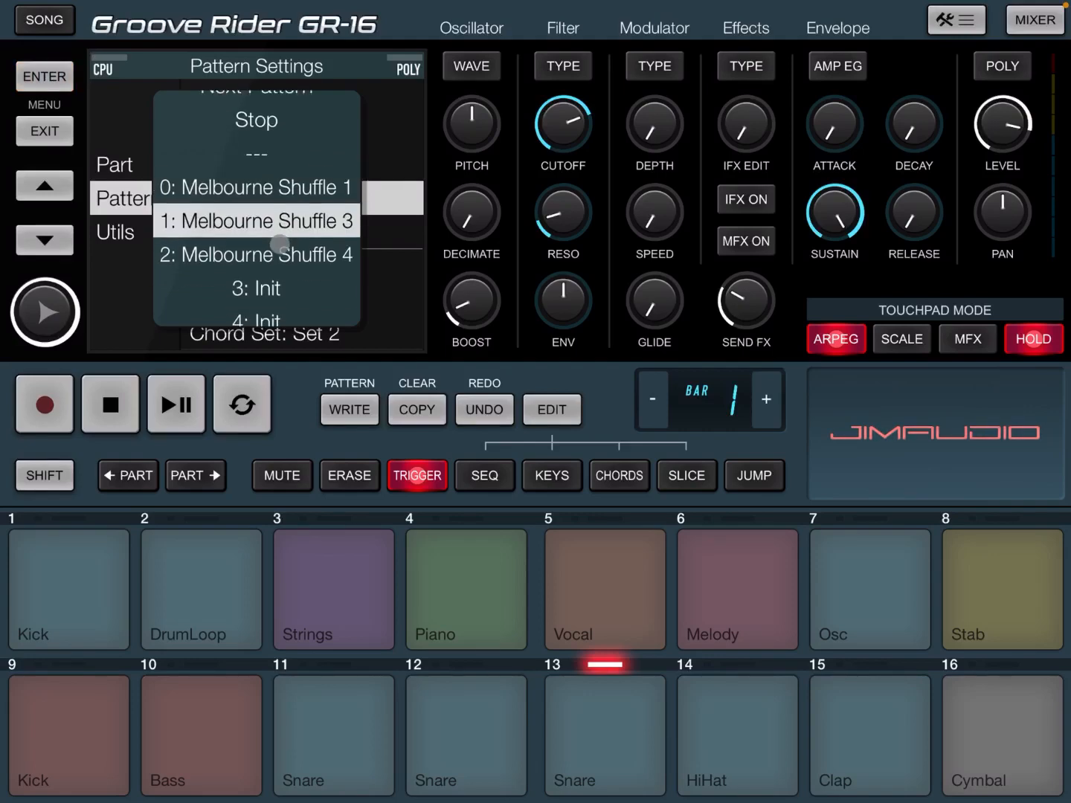
left_click(279, 209)
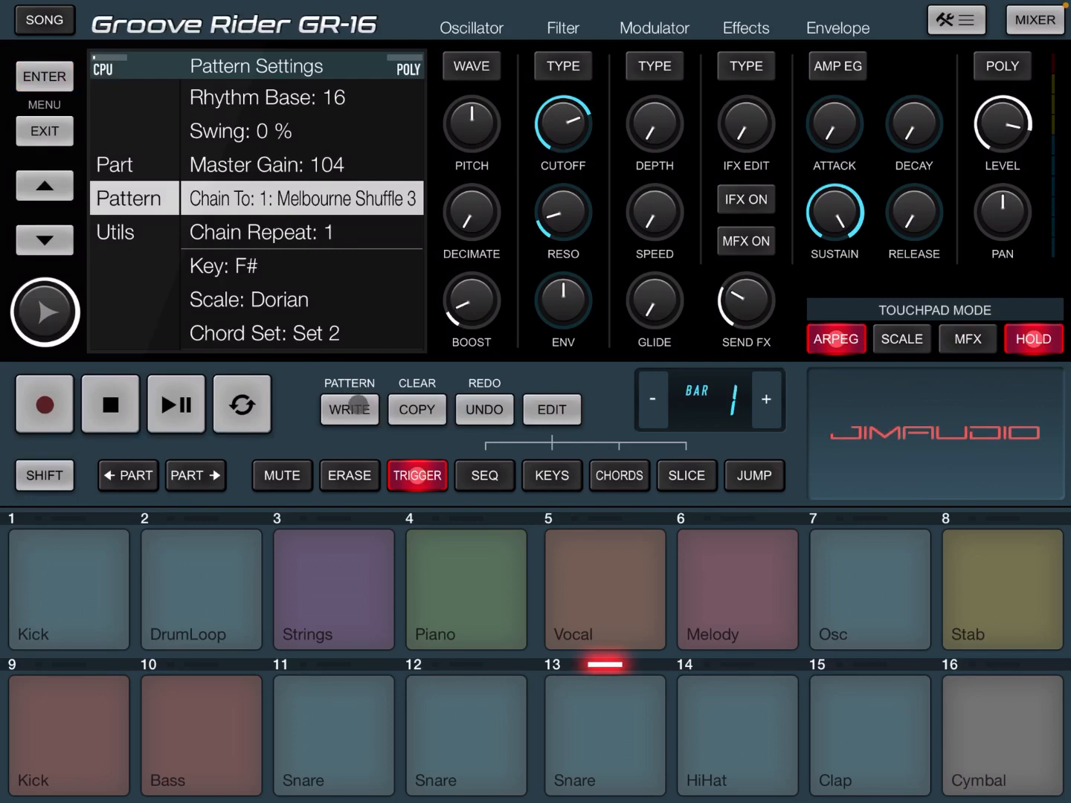
left_click(349, 409)
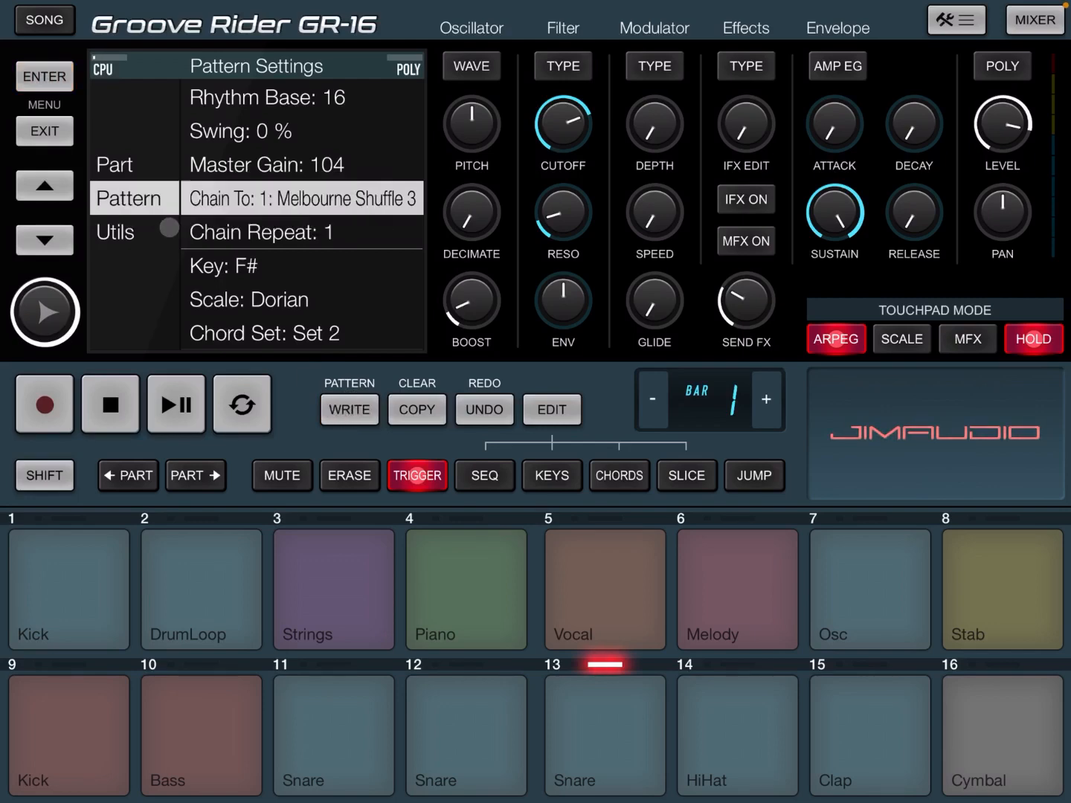
left_click(44, 130)
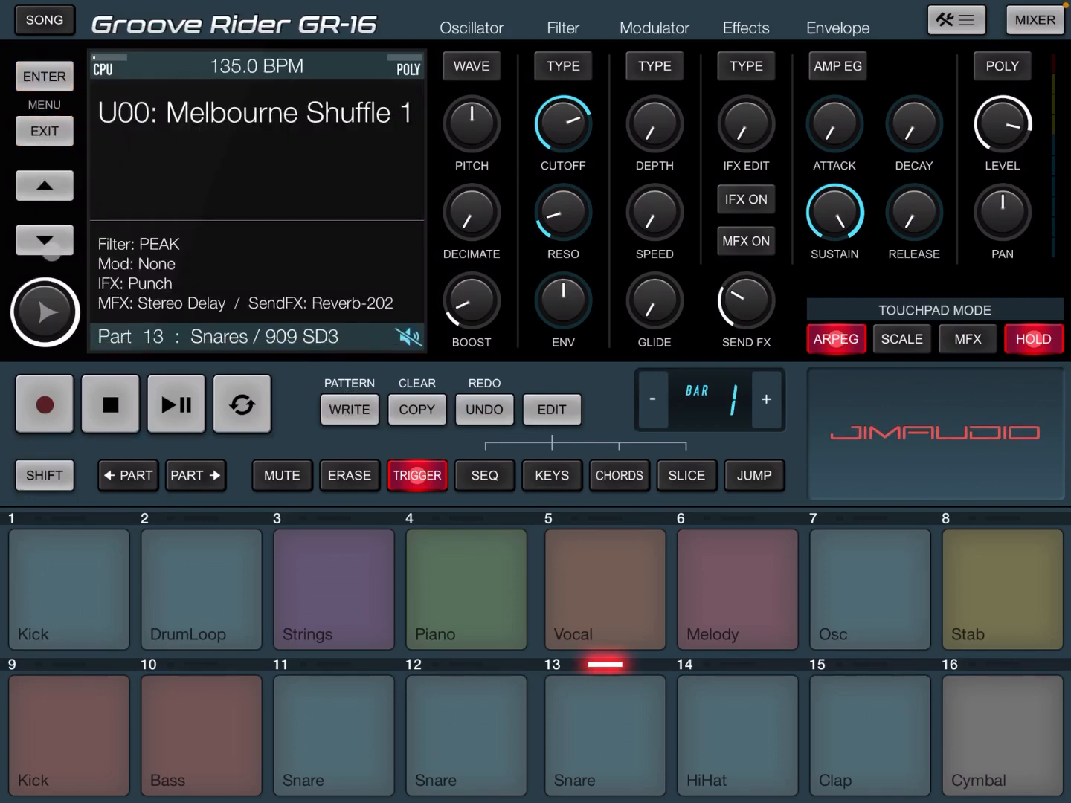
- Switch to U01 Melbourne Shuffle 3, chain it to 2: Melbourne Shuffle 4, WRITE and exit
left_click(44, 239)
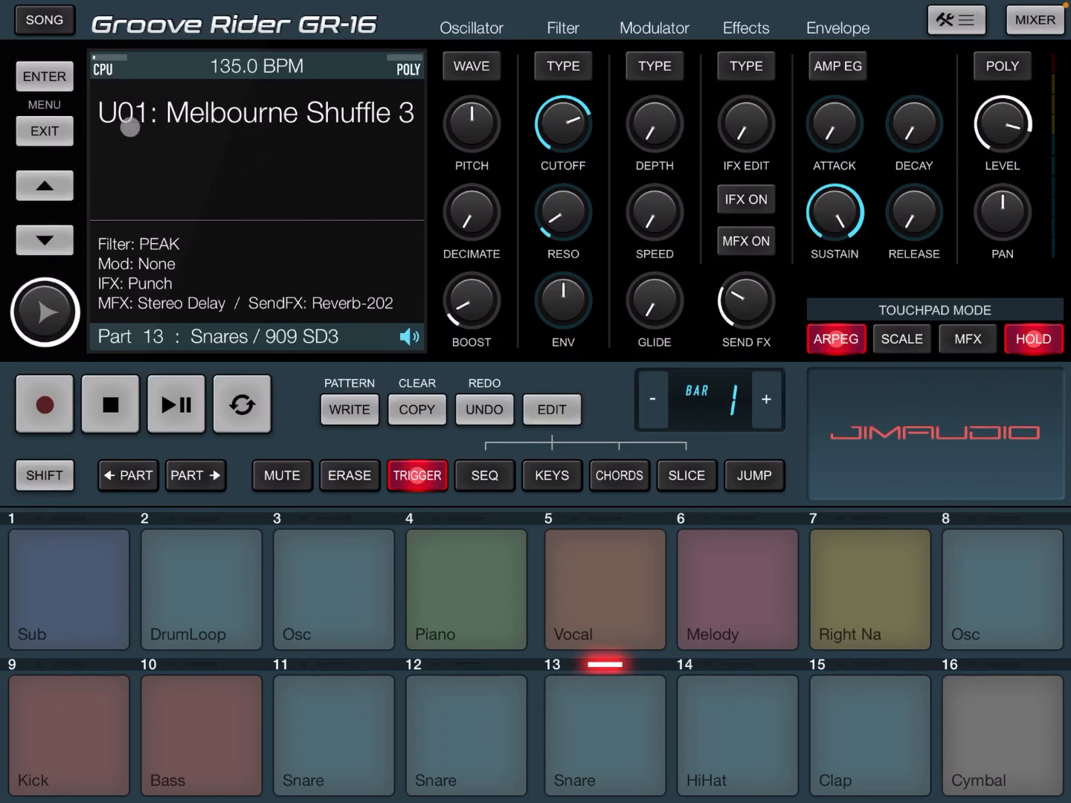
left_click(99, 101)
left_click(280, 226)
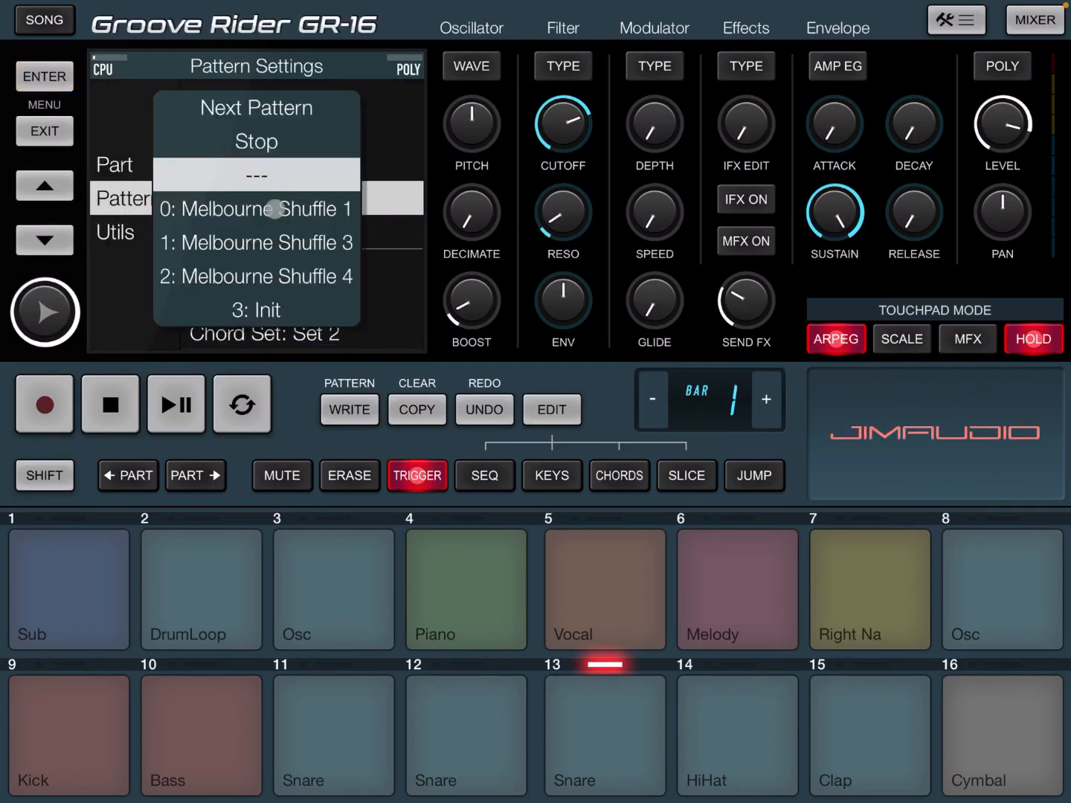
scroll(259, 251, "down", 2)
left_click(256, 209)
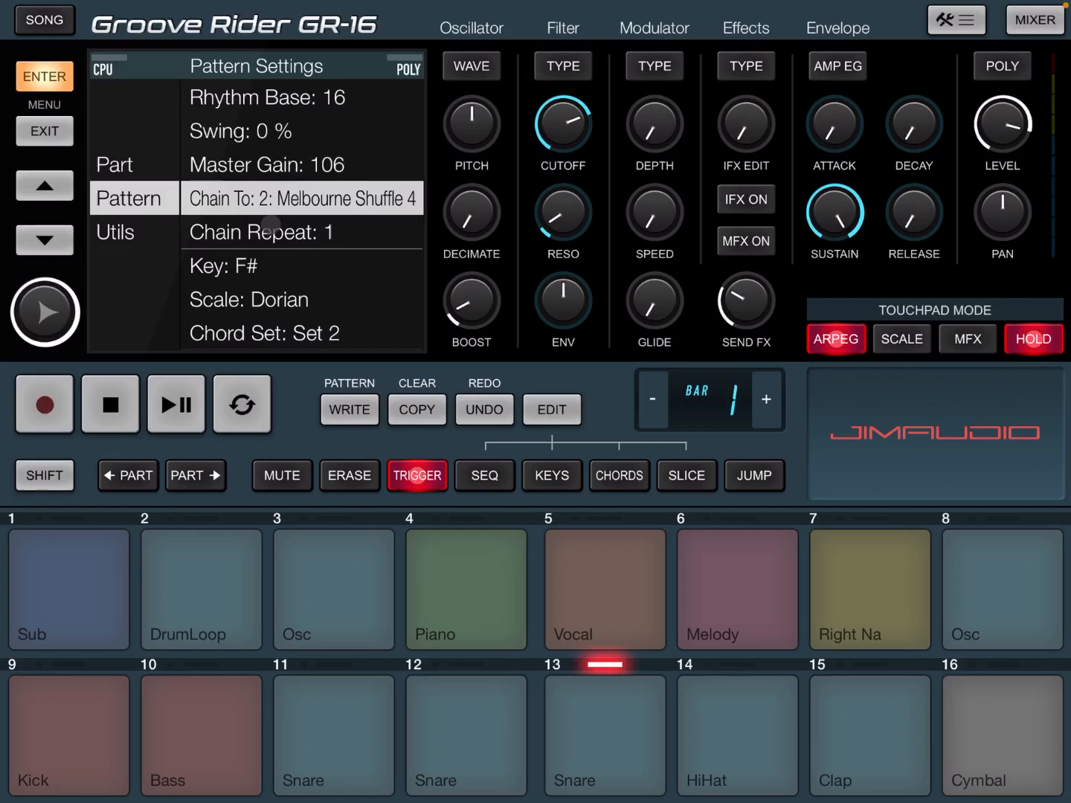
left_click(344, 408)
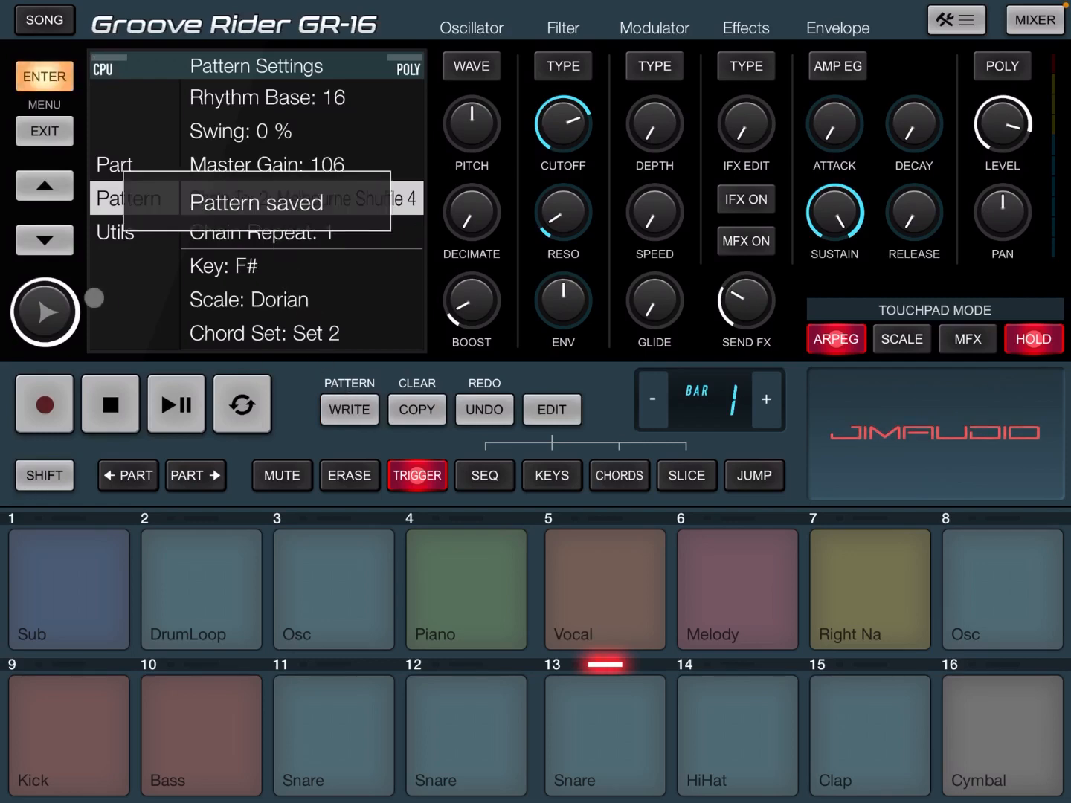
left_click(45, 131)
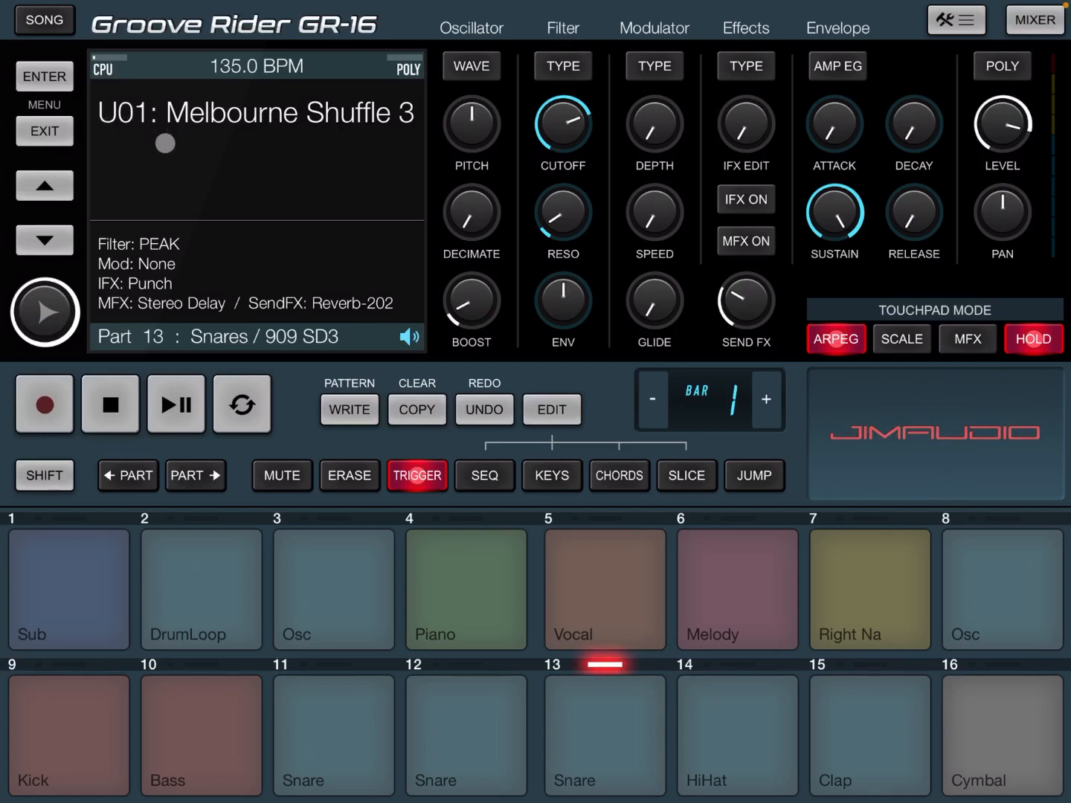
- Step back to U00 Melbourne Shuffle 1 and bring up the Settings > Export section
left_click(44, 238)
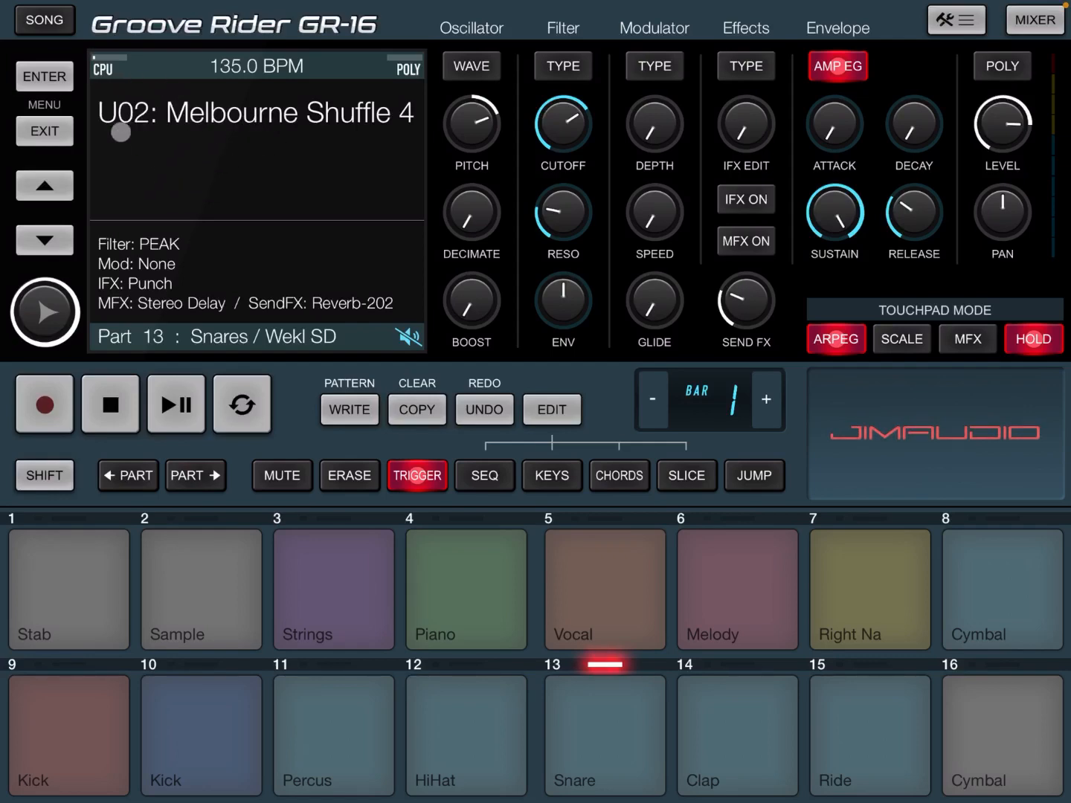
left_click(45, 186)
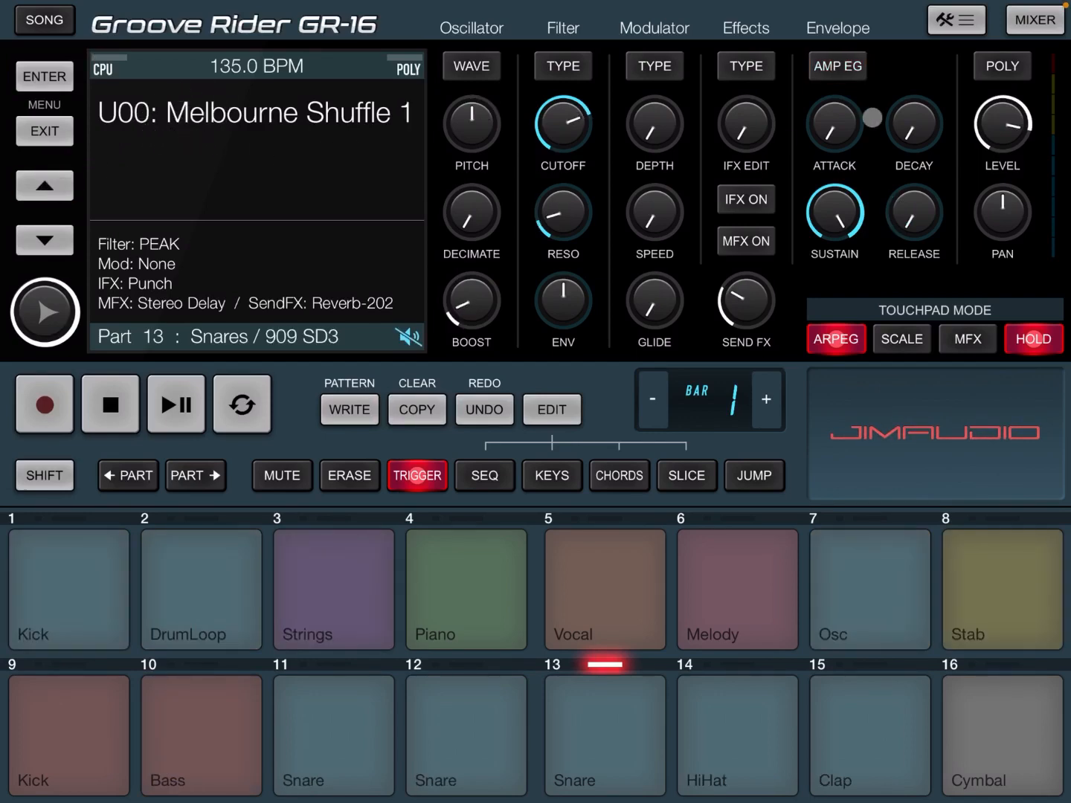
left_click(966, 21)
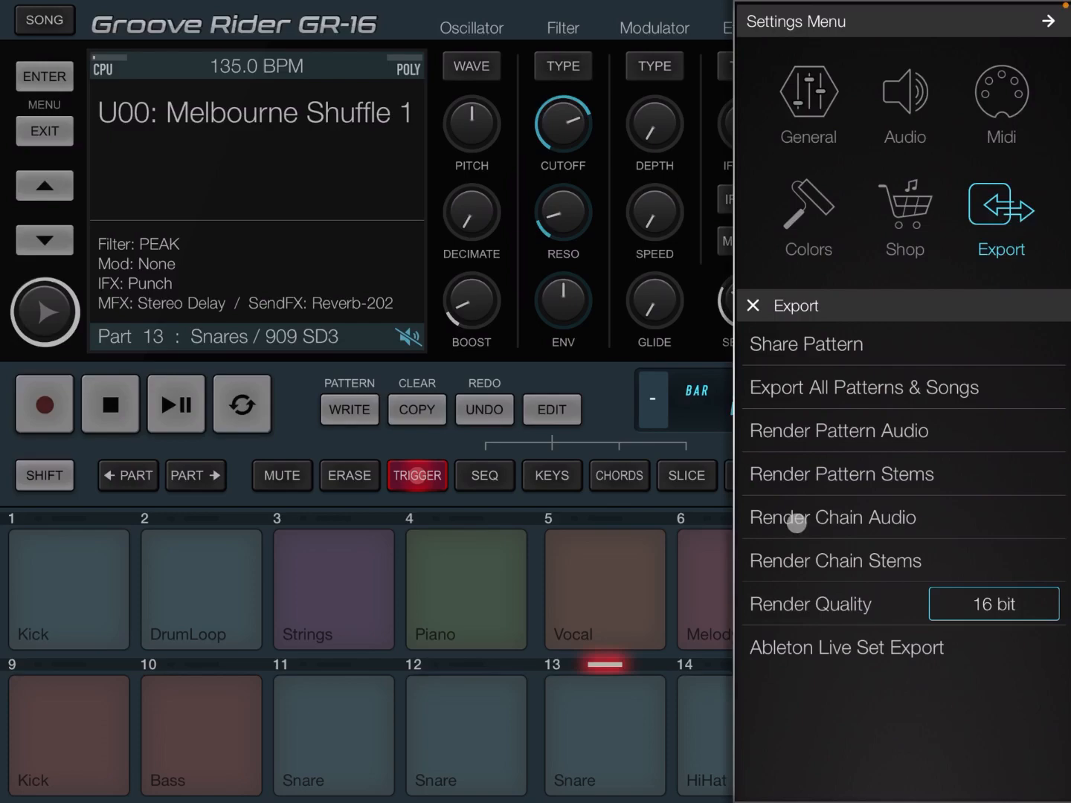
- Render Chain Audio as Melbourne Shuffle 1 and export the rendered WAV to AudioShare
left_click(856, 516)
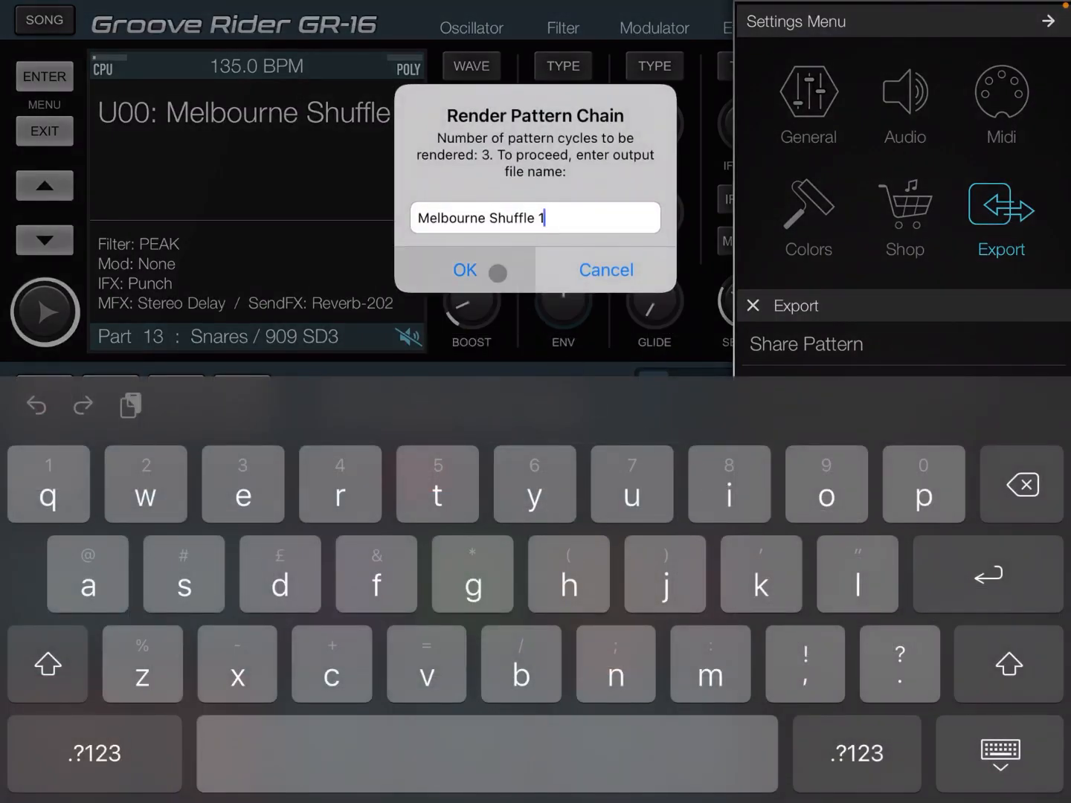
left_click(466, 270)
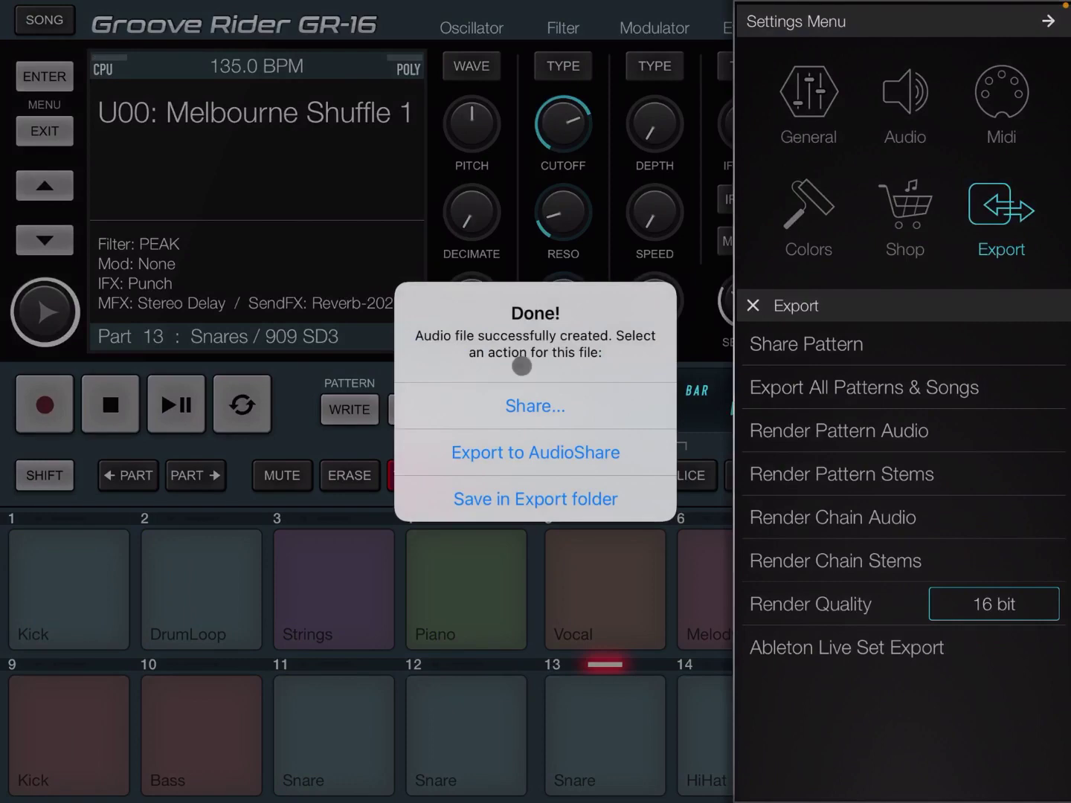
left_click(569, 400)
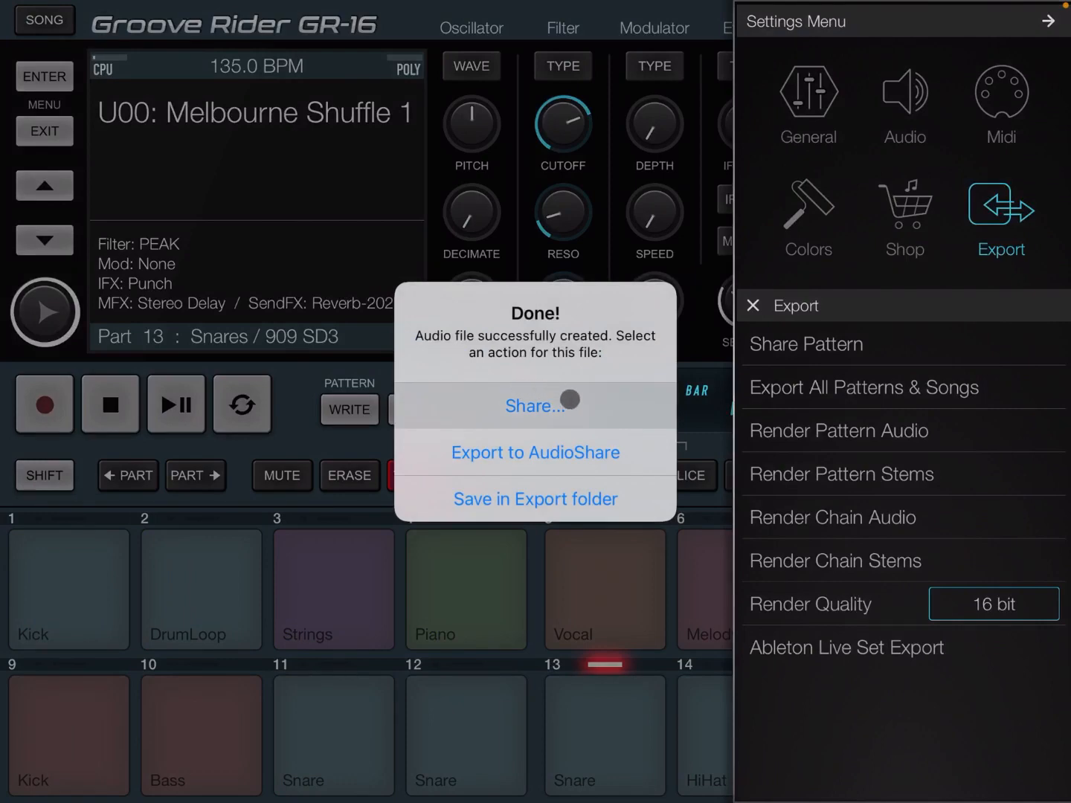
left_click(585, 452)
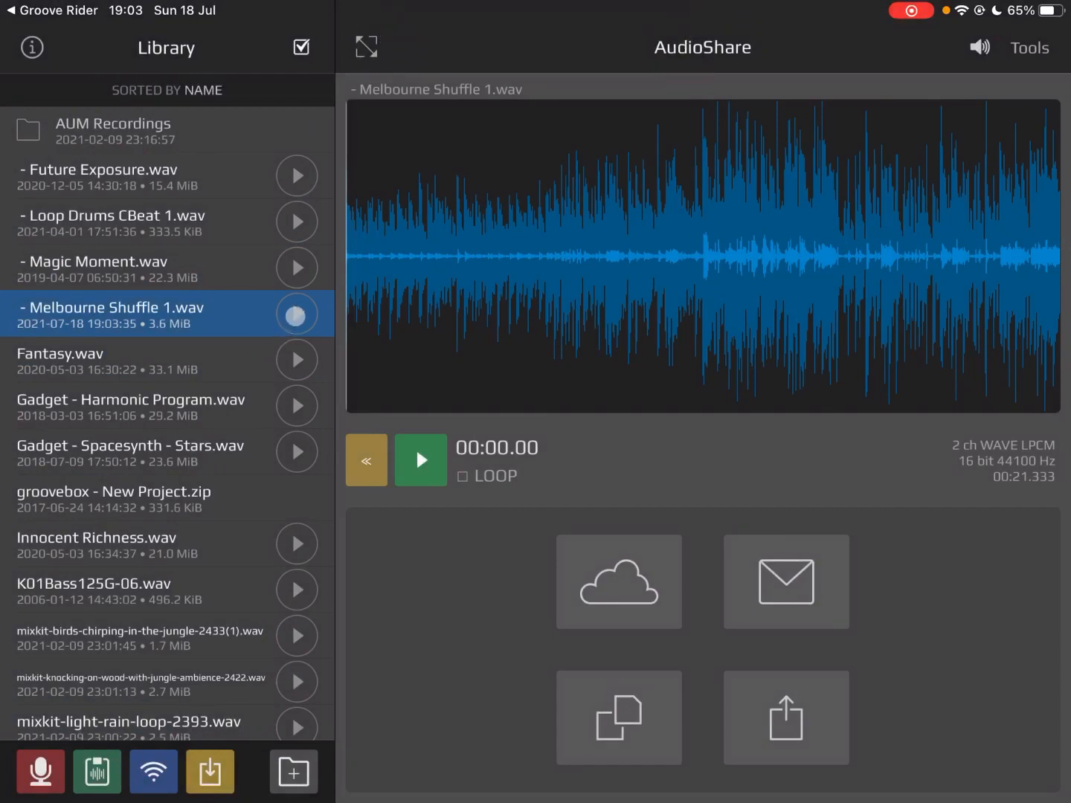
- Preview Melbourne Shuffle 1 from its row, then listen to it in the main player
left_click(296, 317)
left_click(296, 314)
left_click(422, 460)
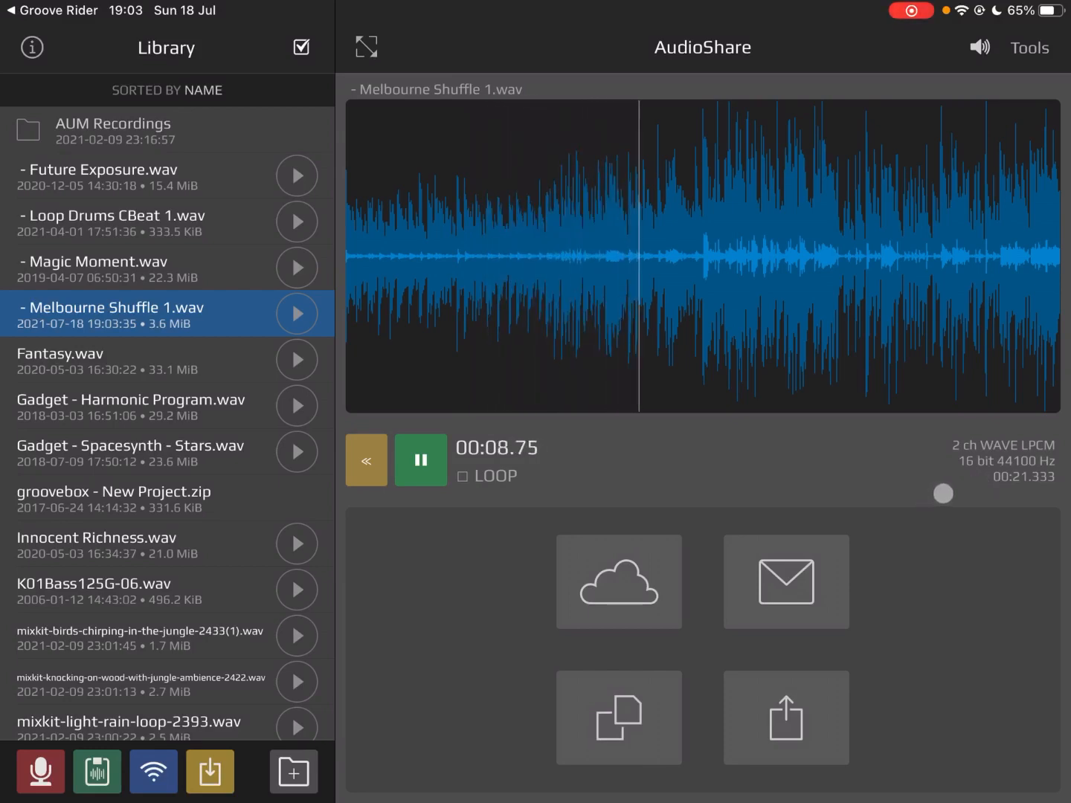
left_click(421, 460)
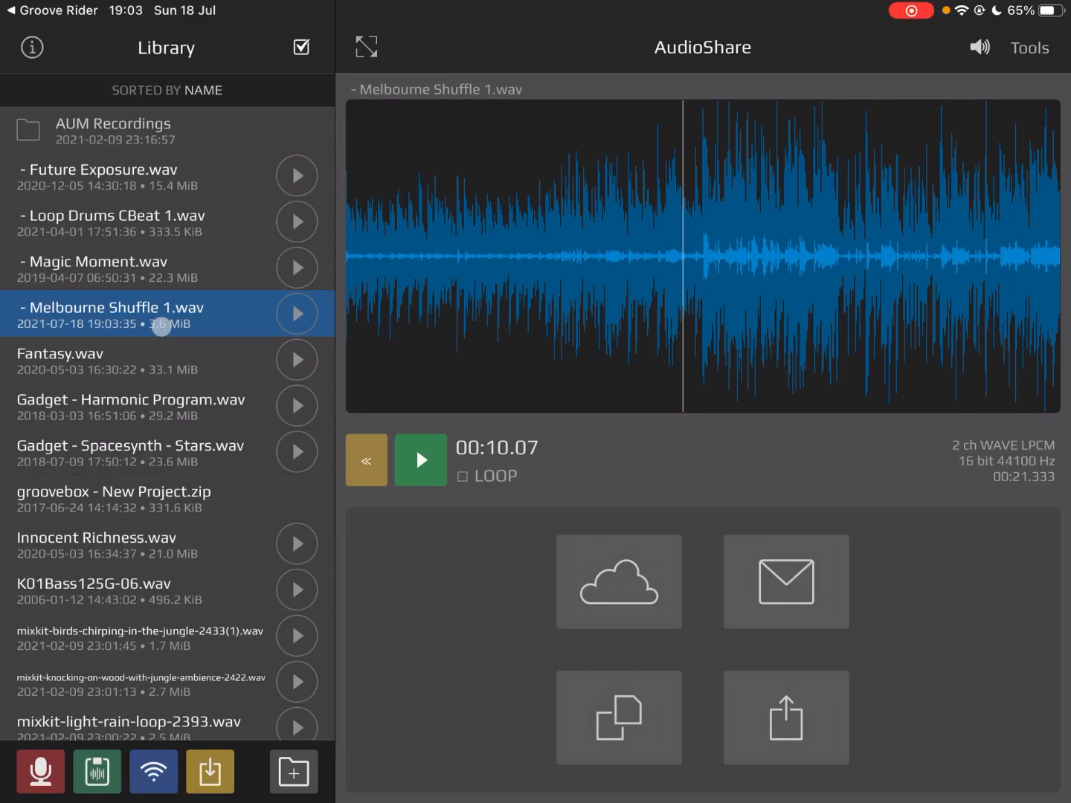
- Delete Melbourne Shuffle 1 from the AudioShare library and return to Groove Rider
left_click_drag(160, 326, 50, 327)
left_click(284, 311)
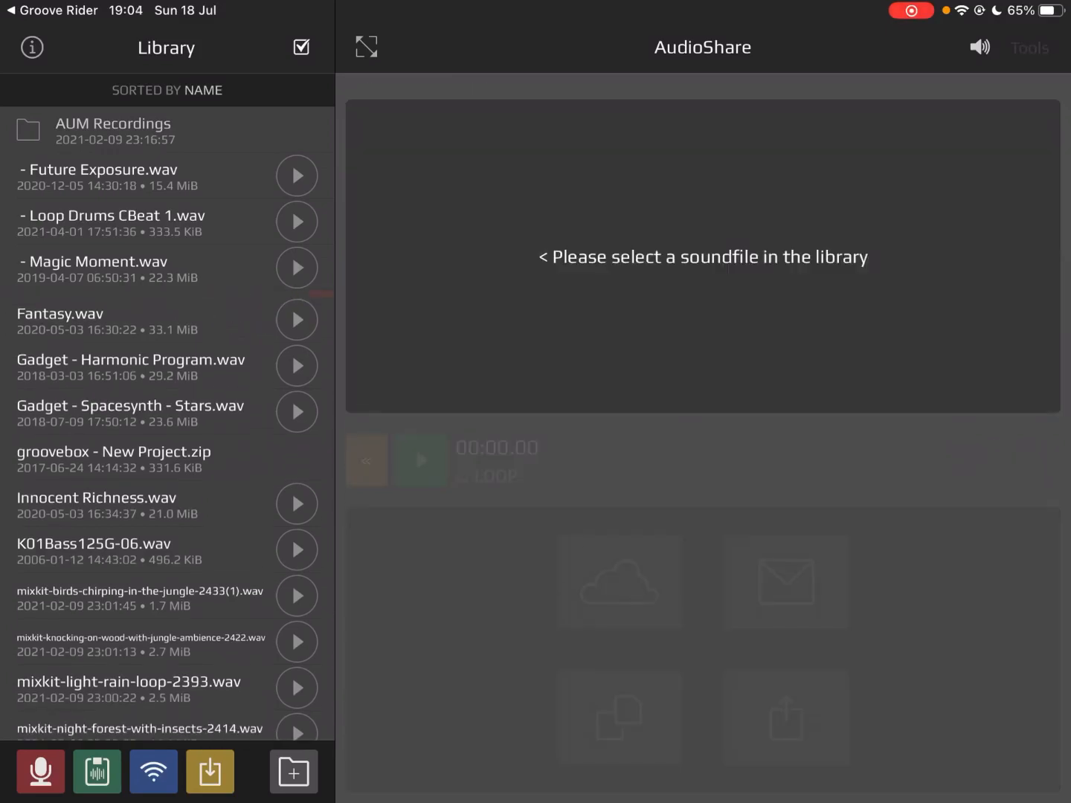
left_click(57, 12)
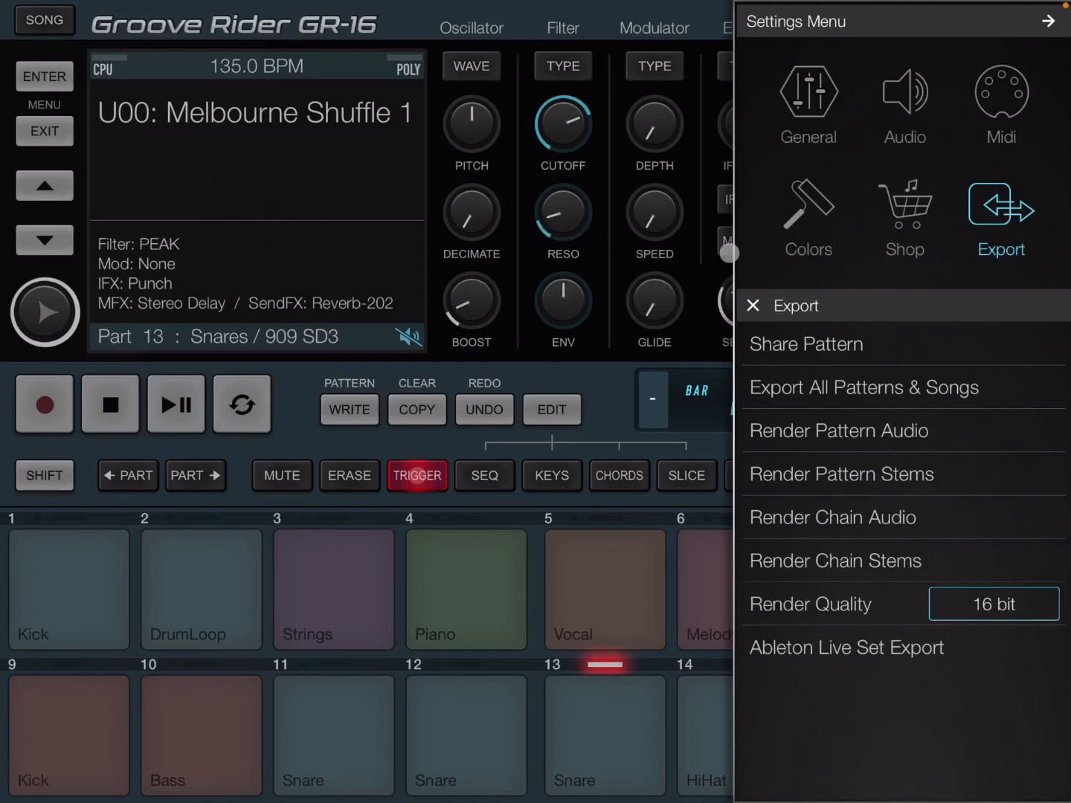
- Close the export options and switch GR-16 to Song mode with an empty New Song
left_click(512, 12)
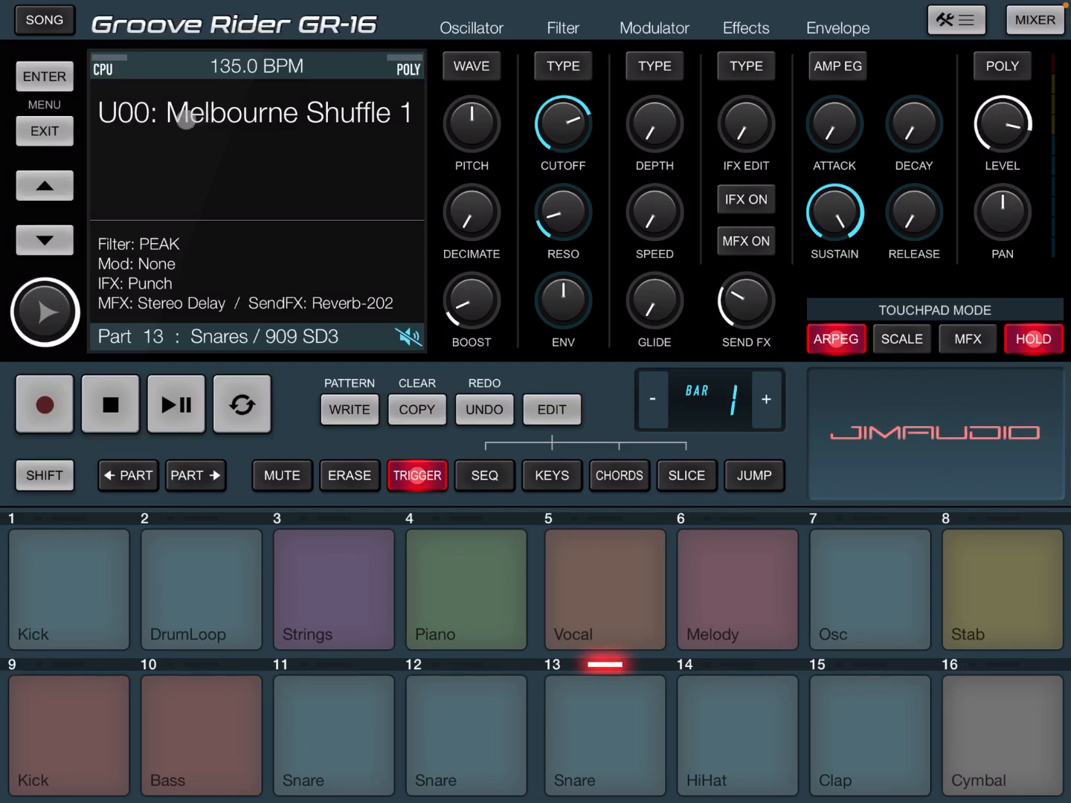
left_click(44, 19)
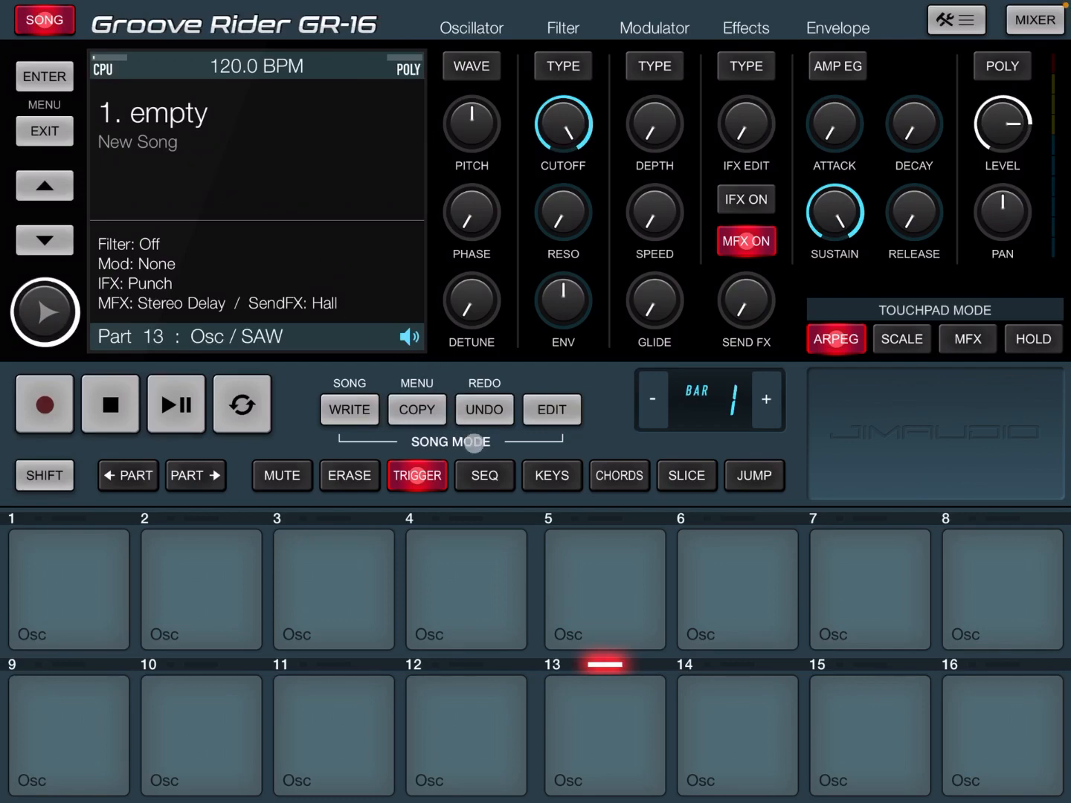
- Edit New Song adding patterns Melbourne Shuffle 1, 3 and 4, then select the first entry
left_click(551, 409)
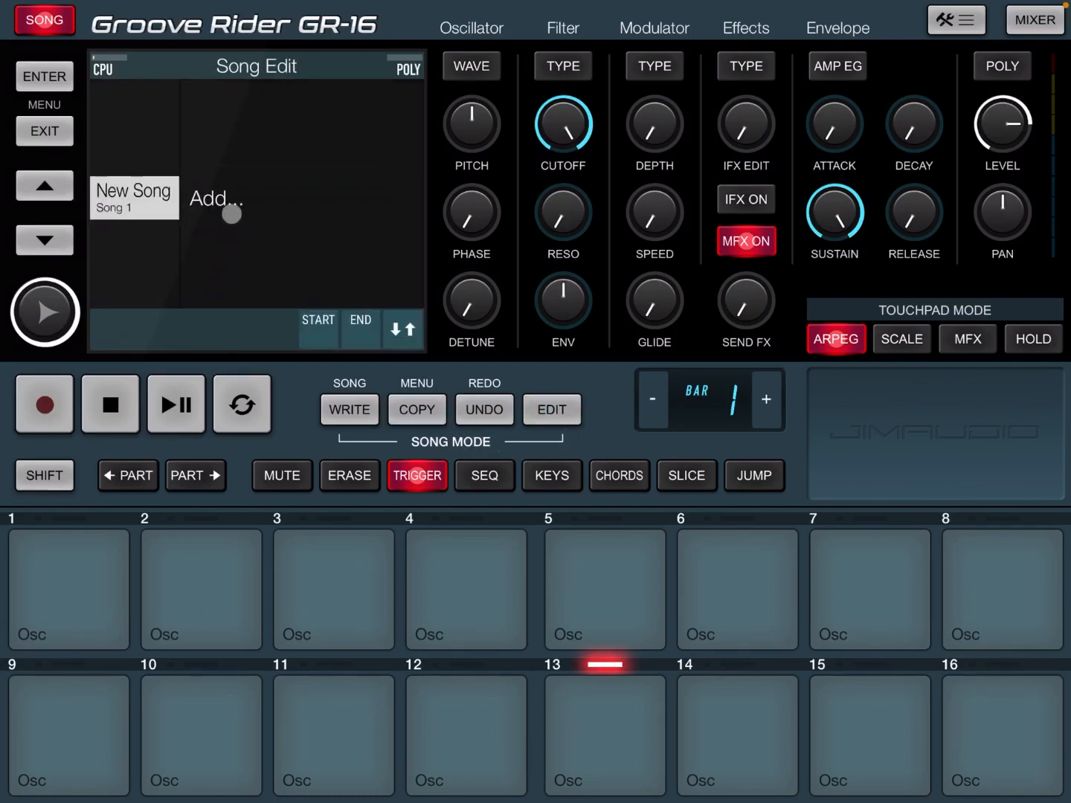
left_click(231, 210)
left_click(250, 116)
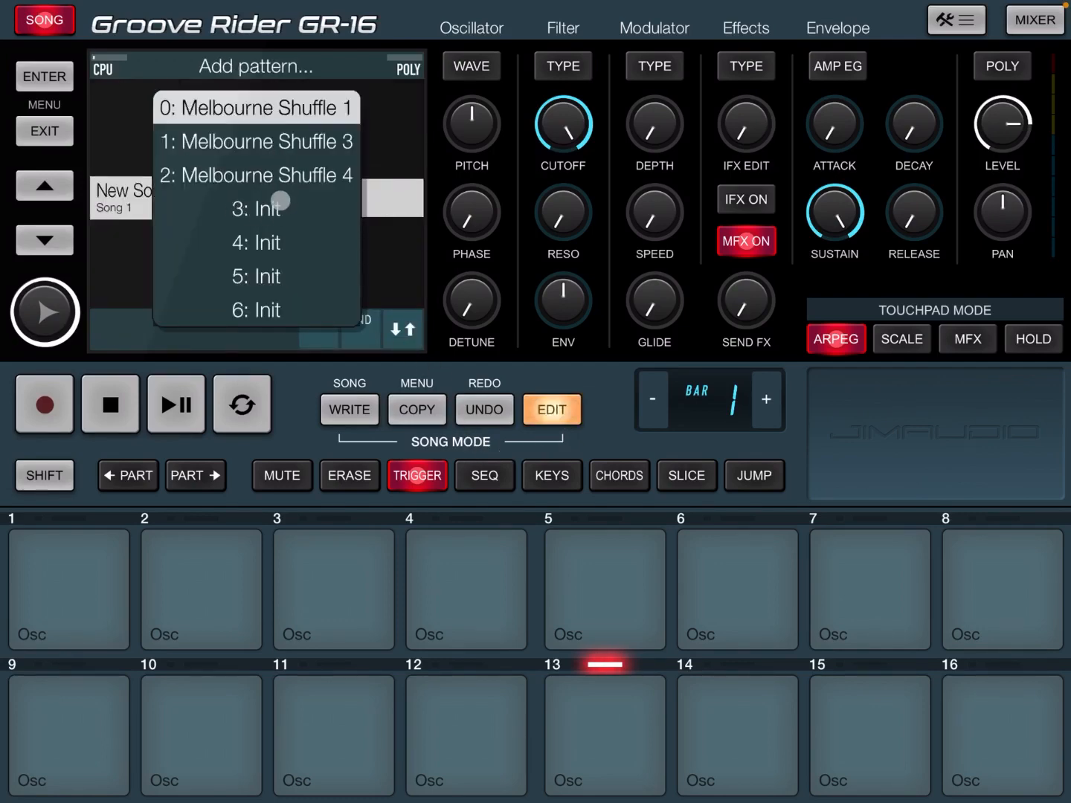
left_click(258, 138)
left_click(213, 199)
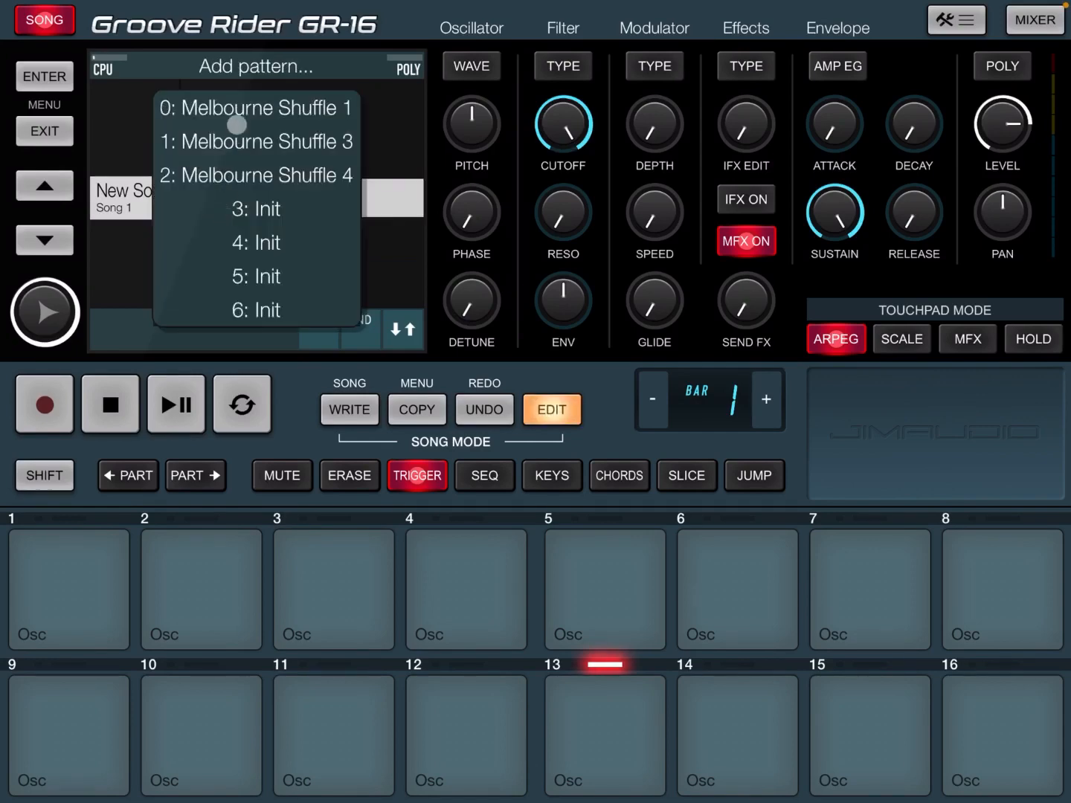
left_click(237, 121)
left_click(213, 243)
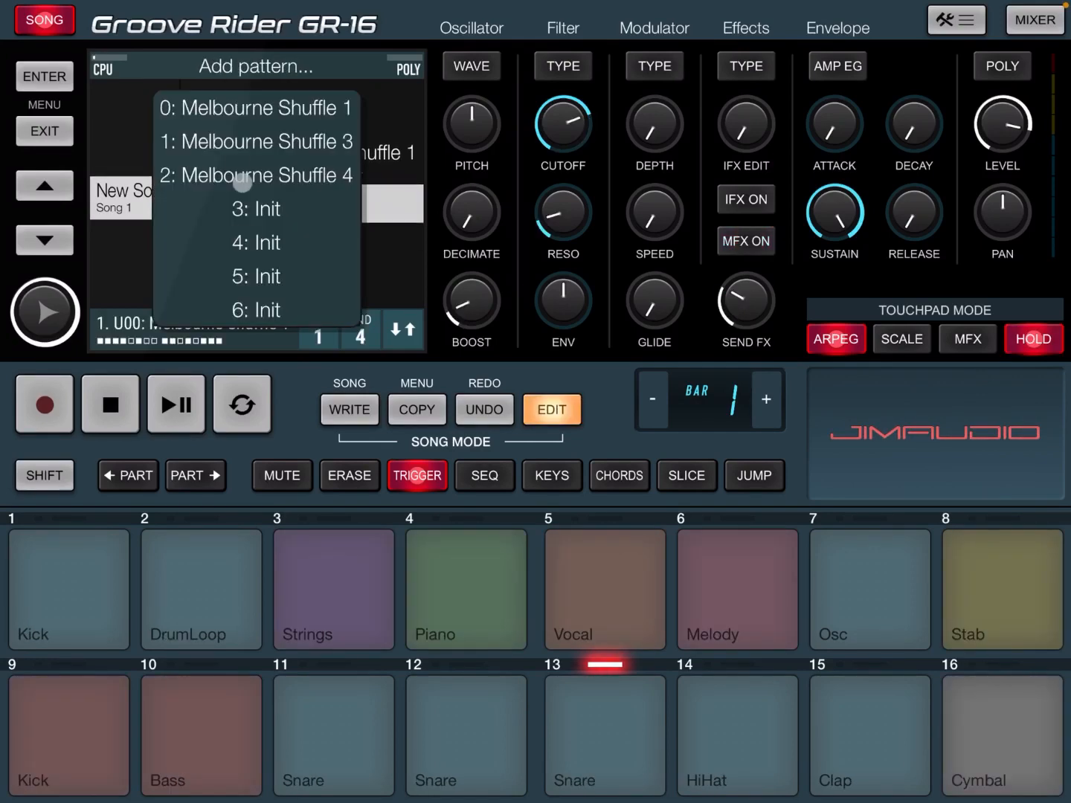
left_click(222, 144)
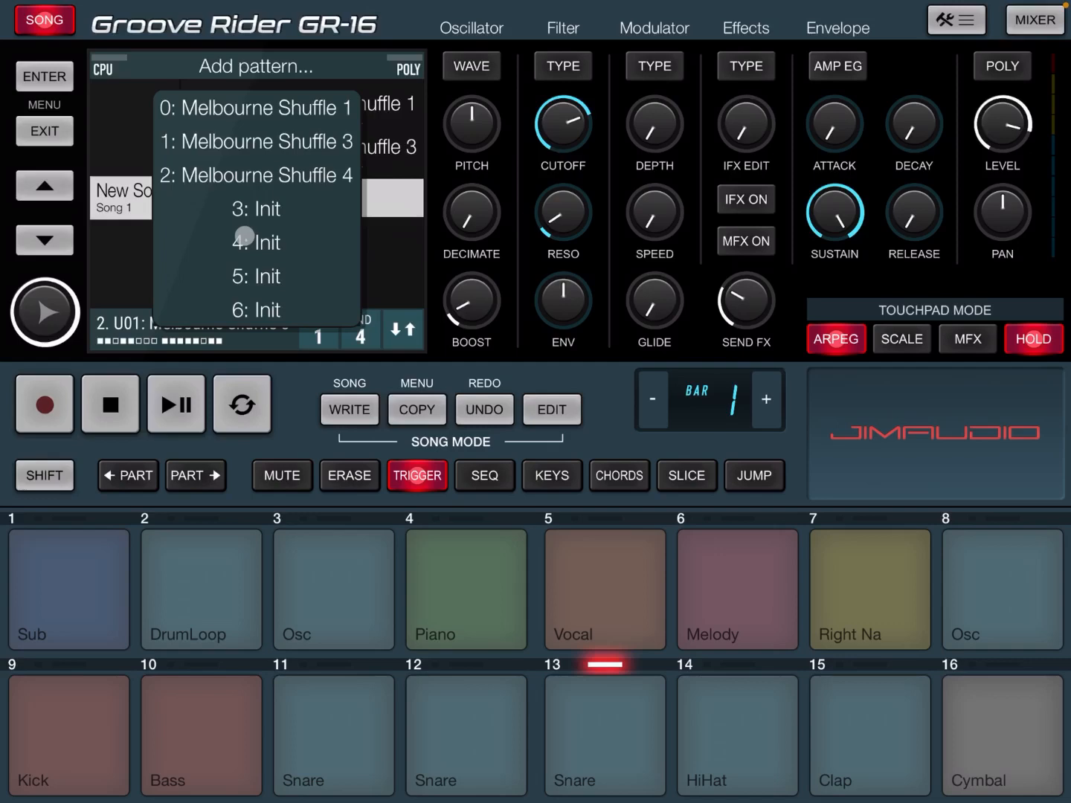
left_click(239, 178)
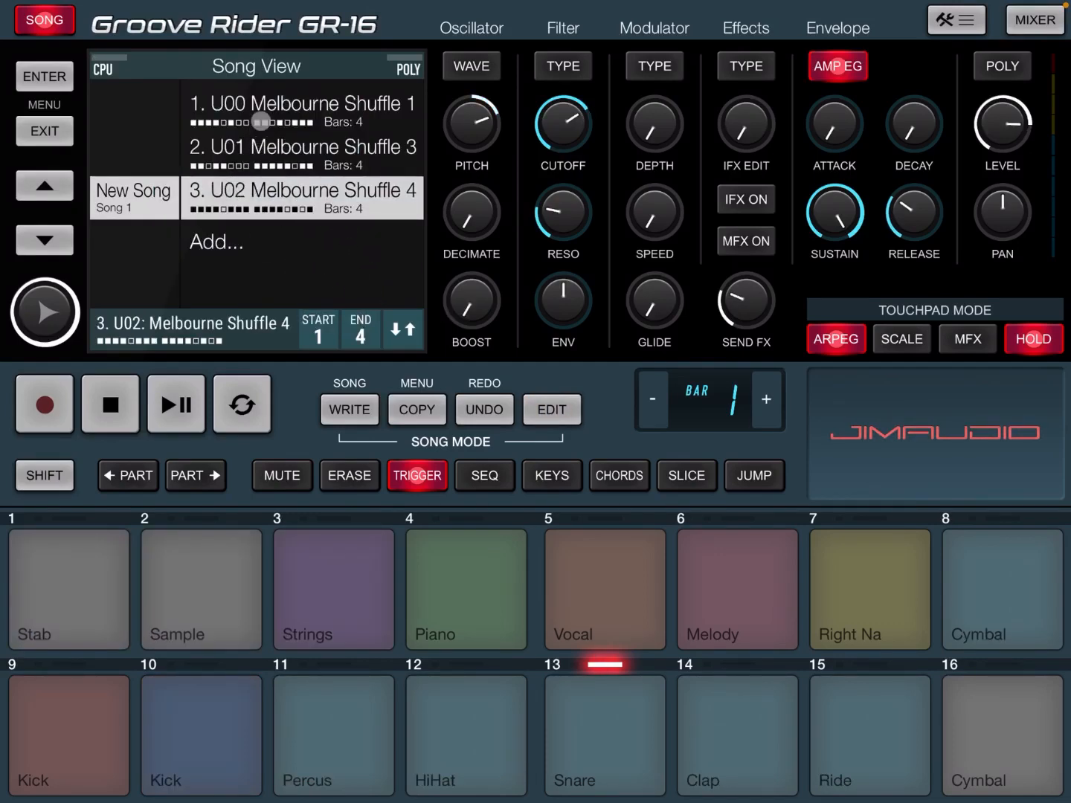
left_click(261, 121)
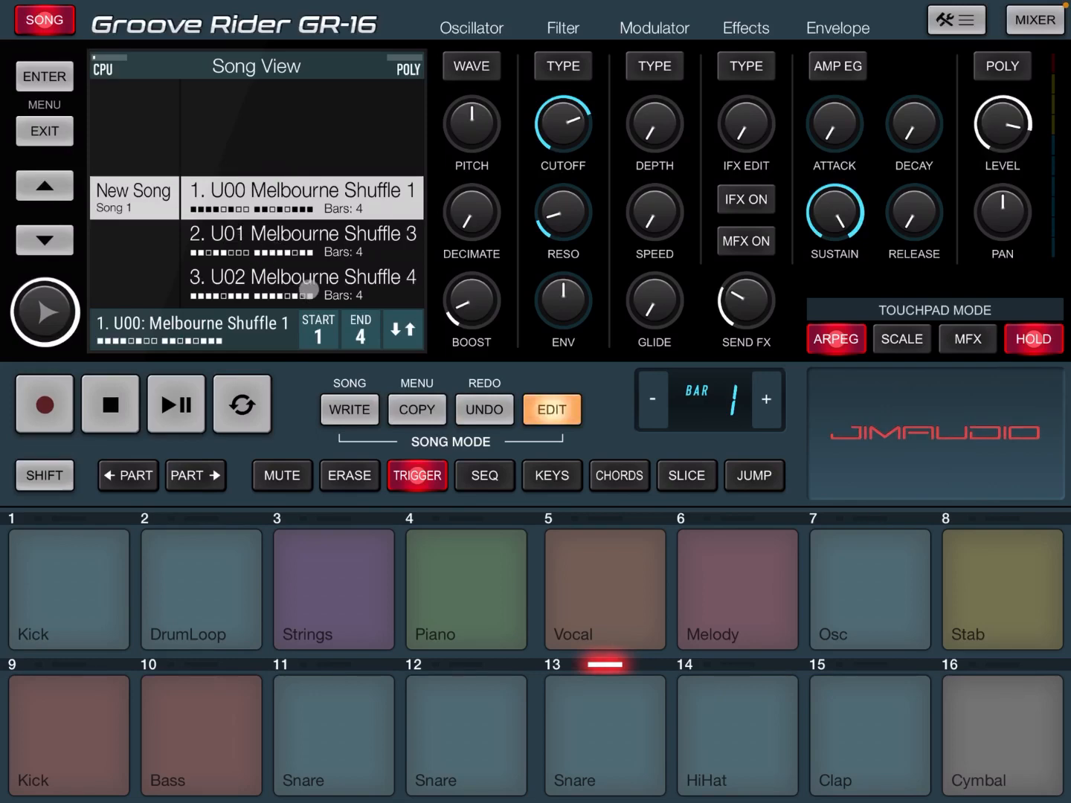
- Bring up the Settings menu showing the song Export section
left_click(955, 19)
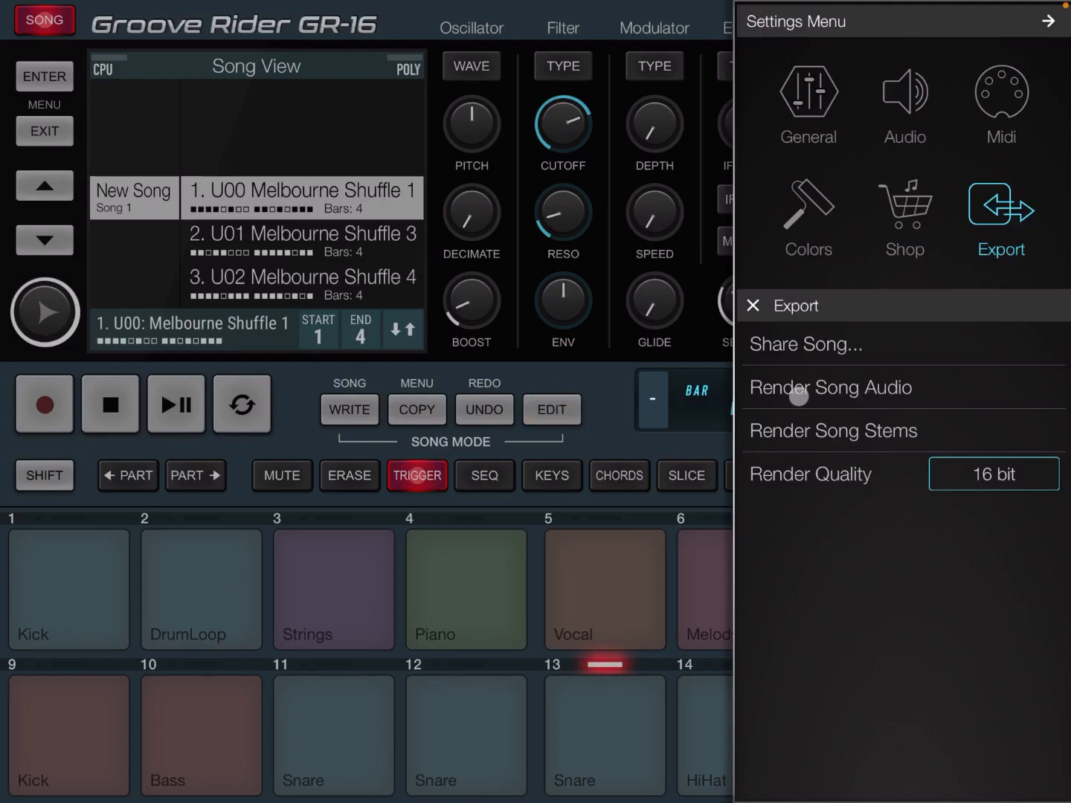
- Render New Song to audio with the default file name and export it to AudioShare
left_click(795, 387)
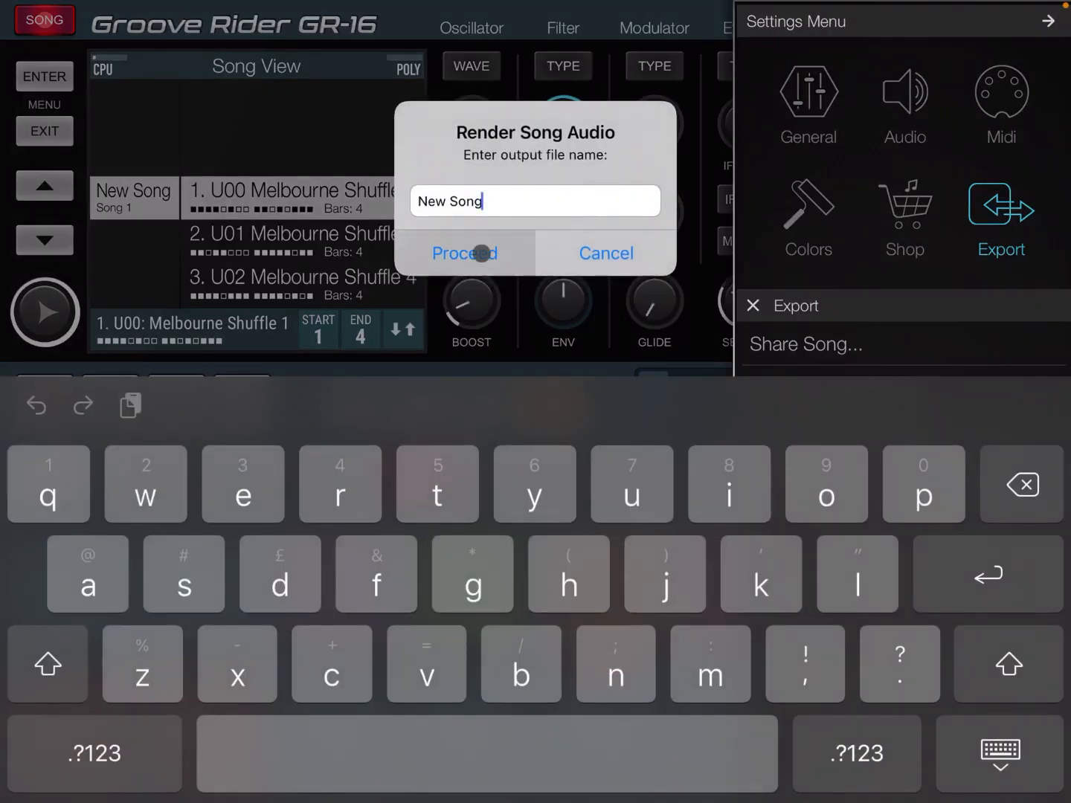
left_click(483, 253)
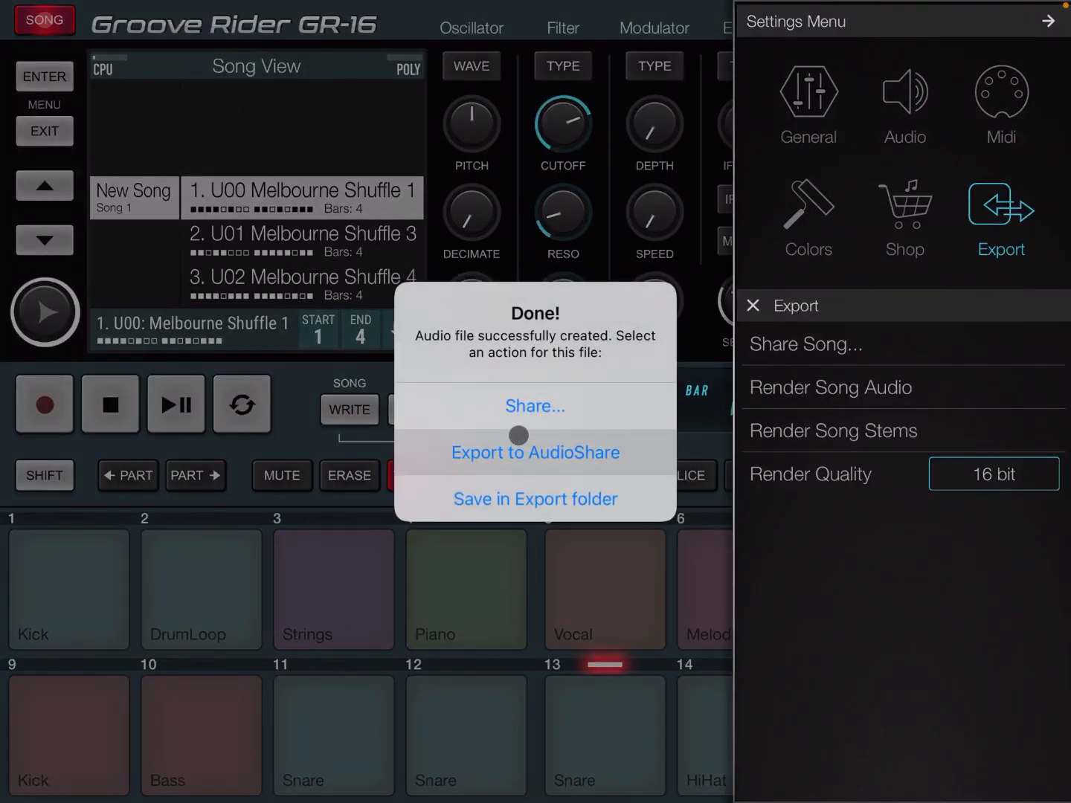
left_click(518, 451)
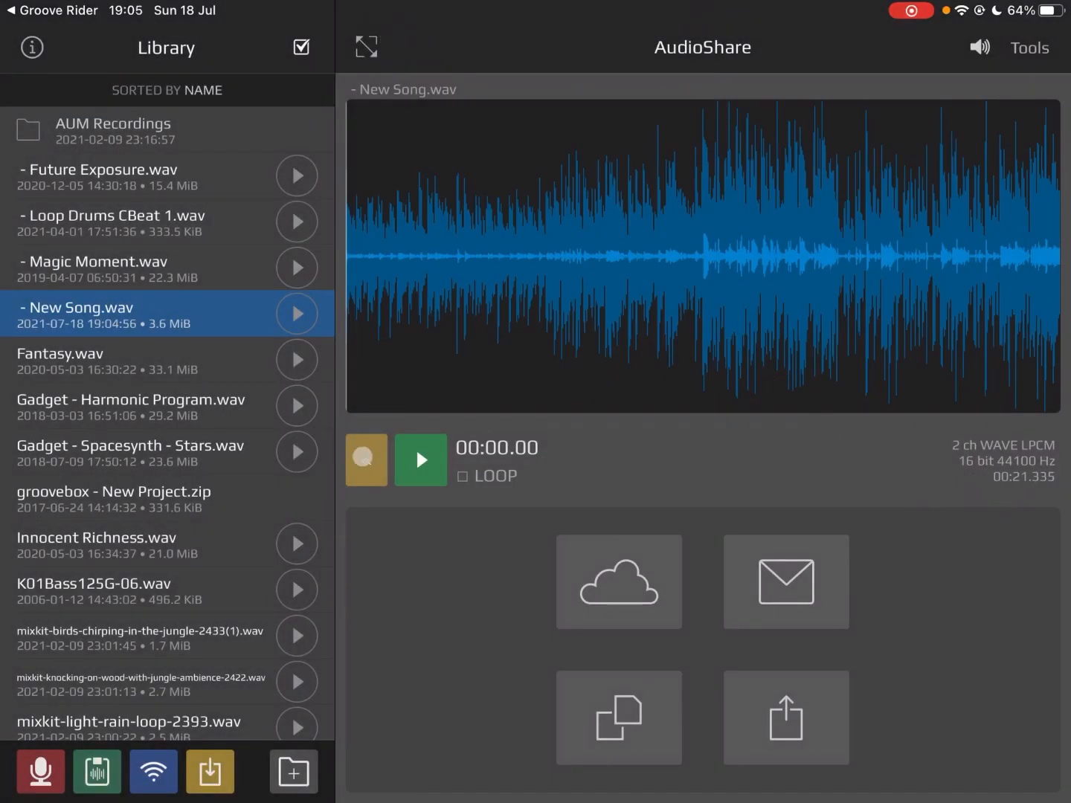
- Play New Song.wav briefly, delete it from AudioShare and return to Groove Rider
left_click(419, 462)
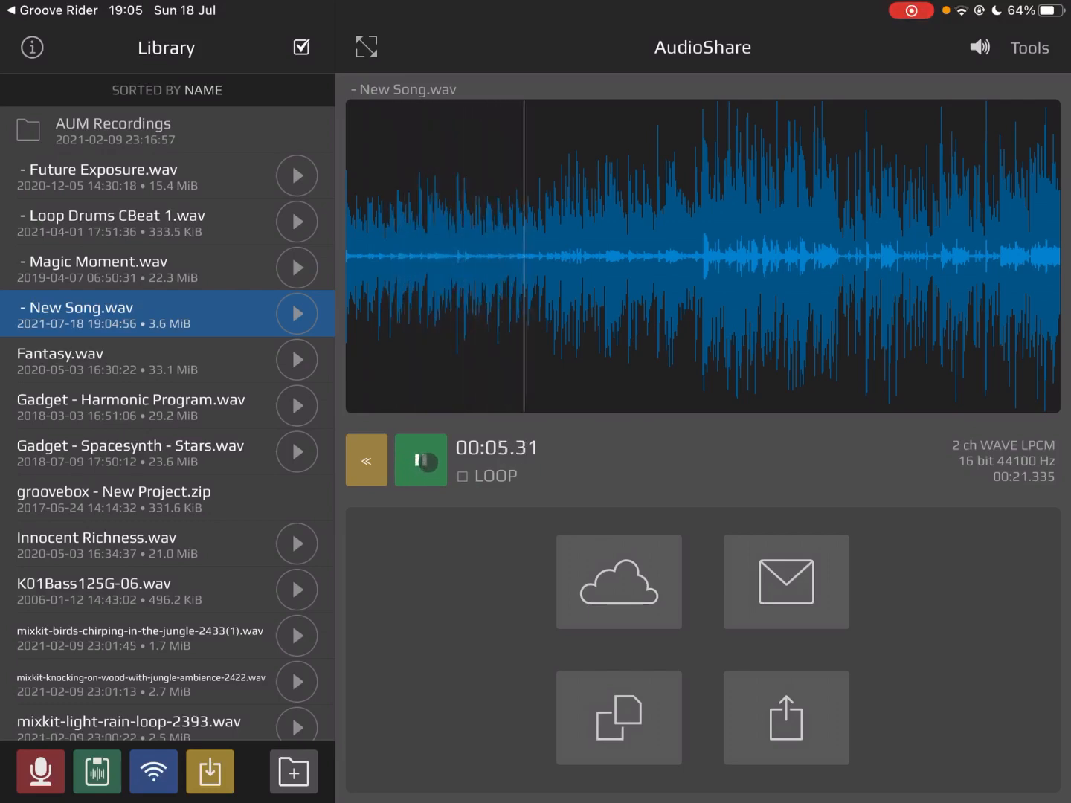
left_click(421, 461)
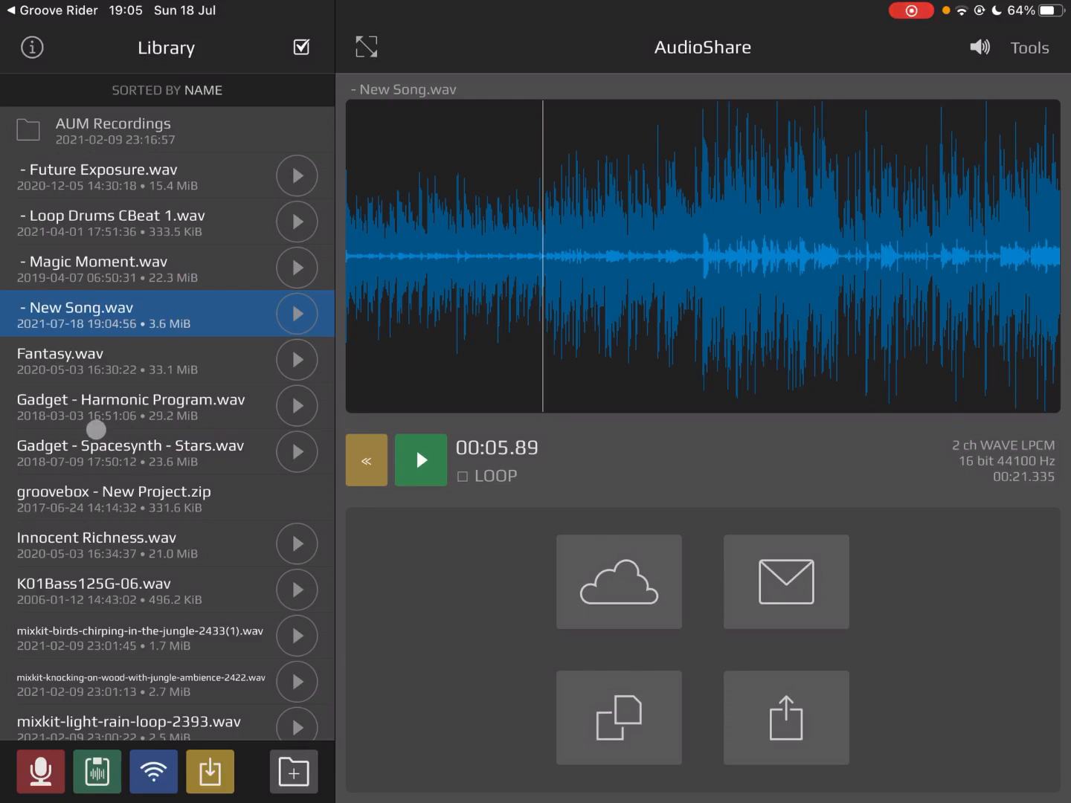
left_click_drag(252, 314, 125, 314)
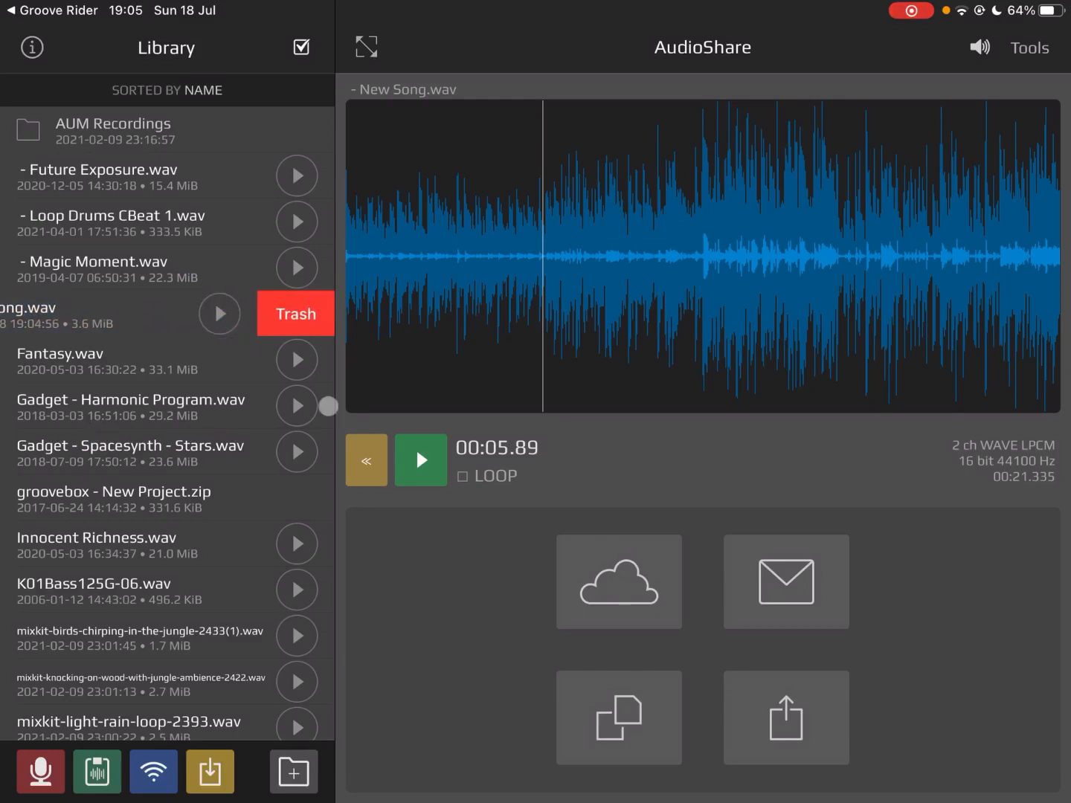
left_click(296, 313)
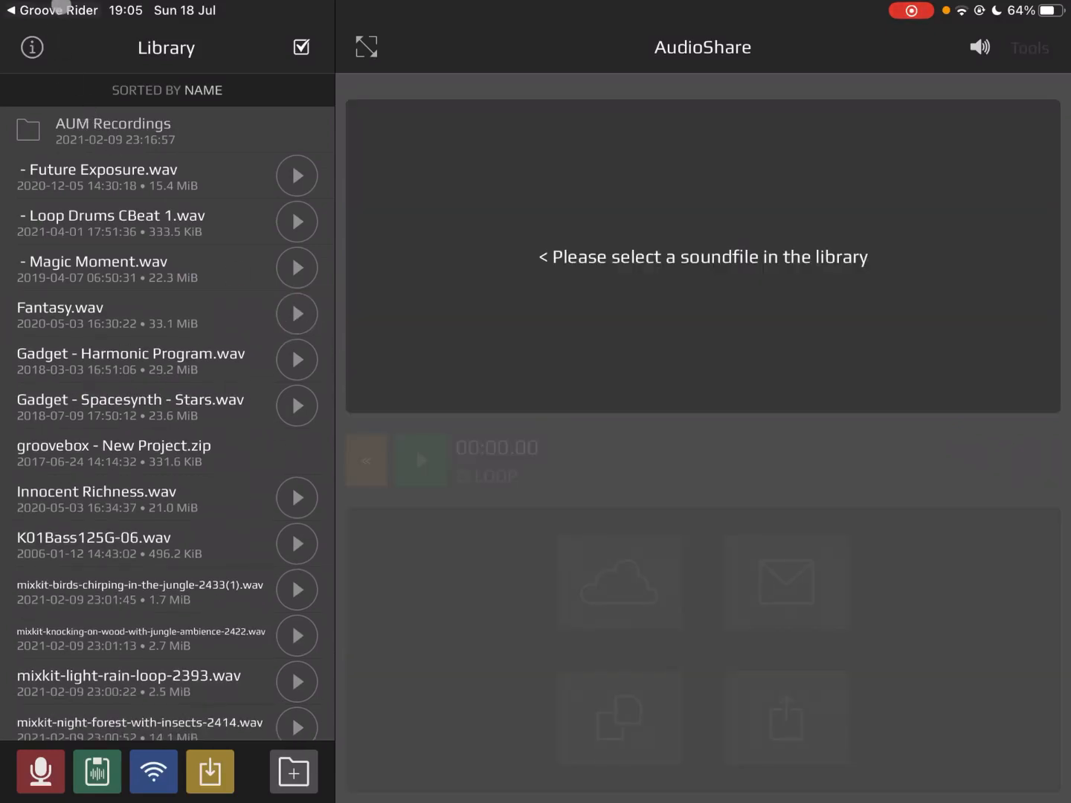
left_click(59, 10)
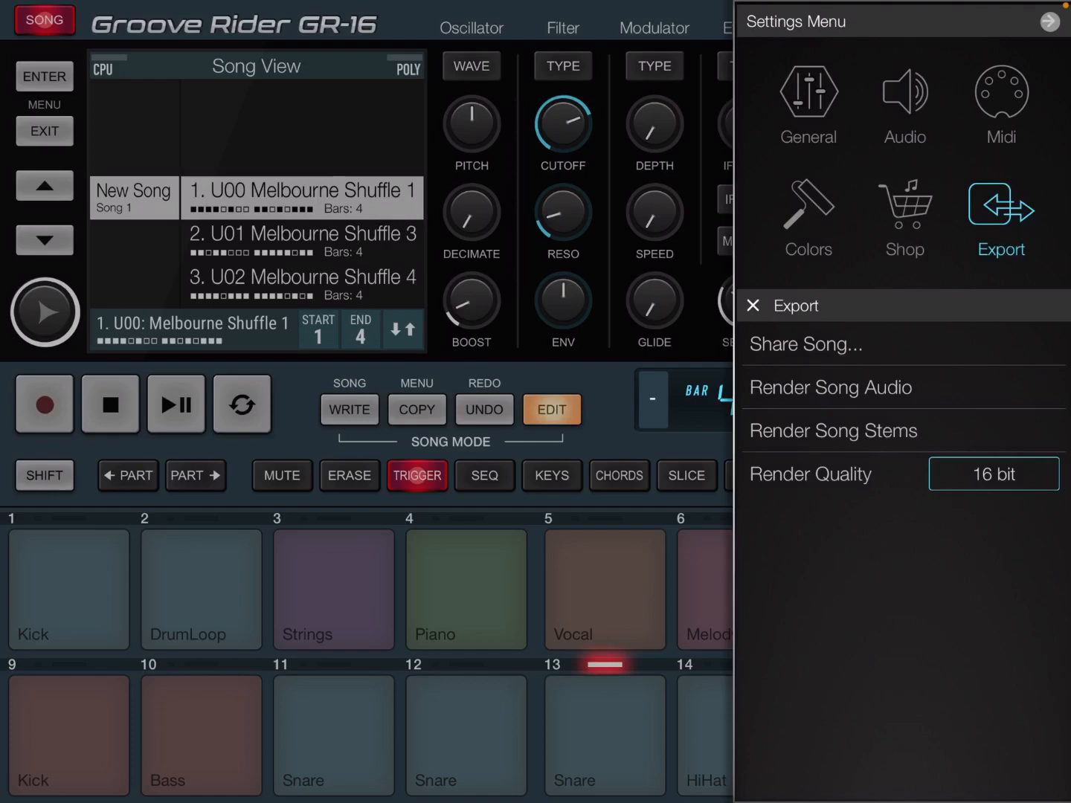
- Close the export settings, exit song editing and select the Vocal part on pad 5
left_click(1049, 23)
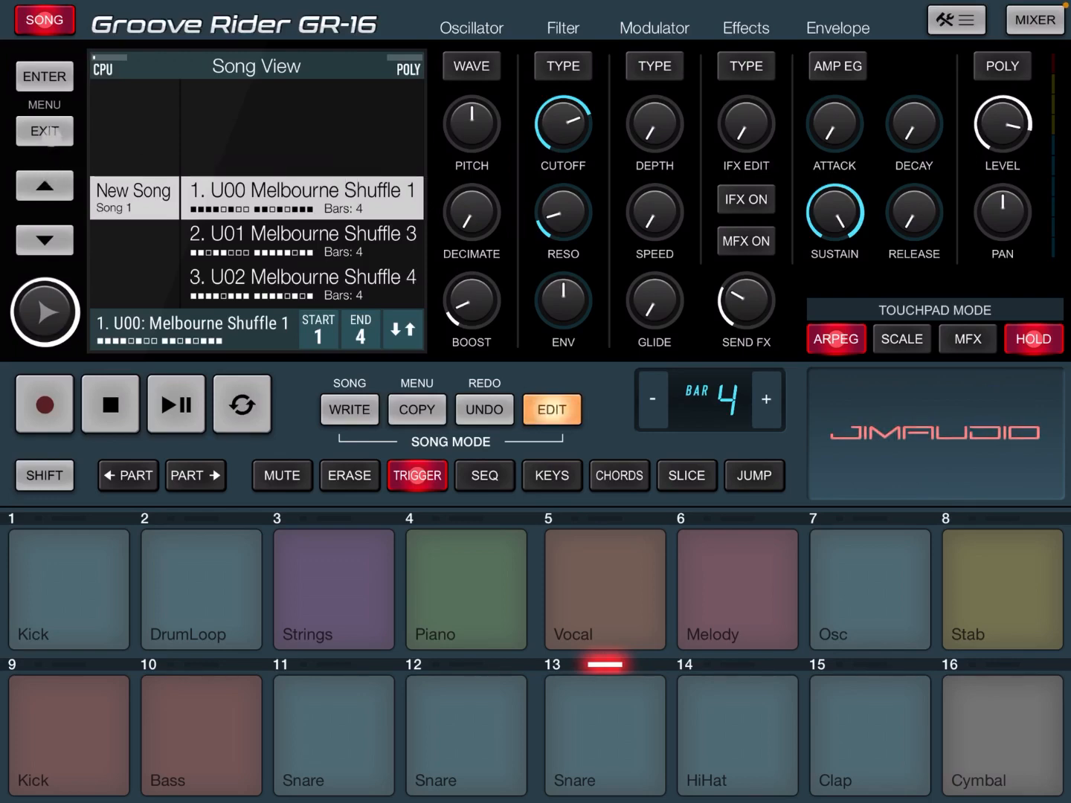
left_click(52, 133)
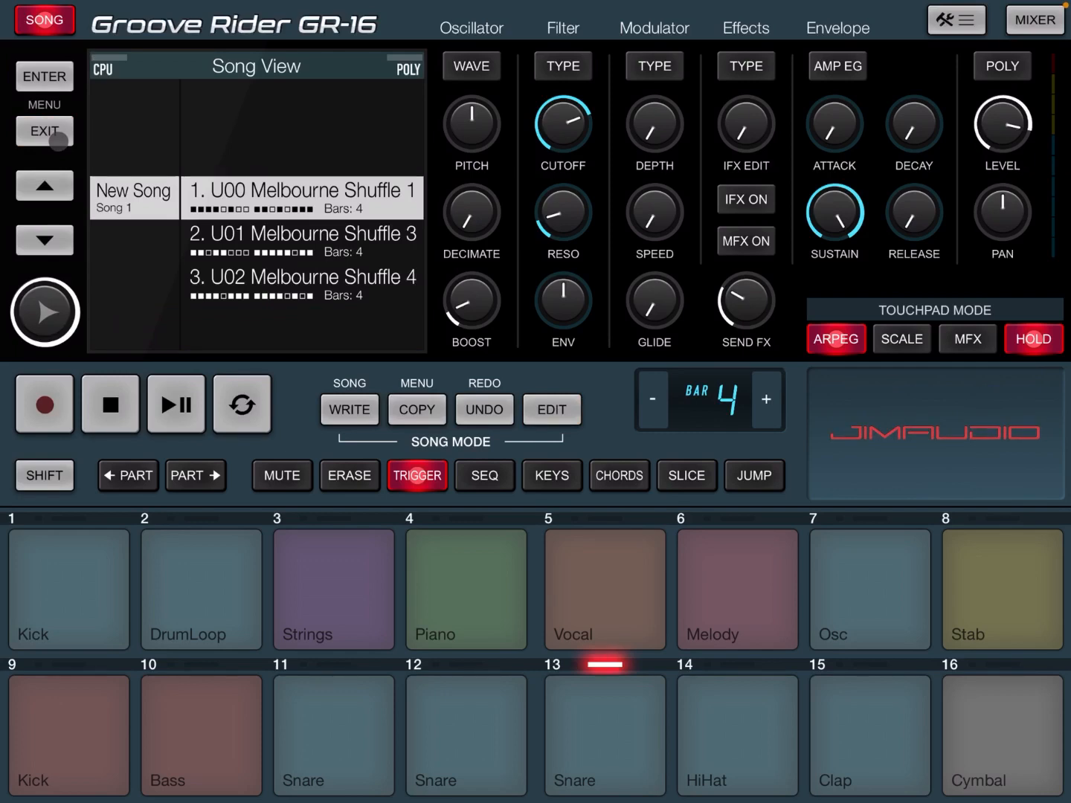
left_click(604, 736)
left_click(604, 589)
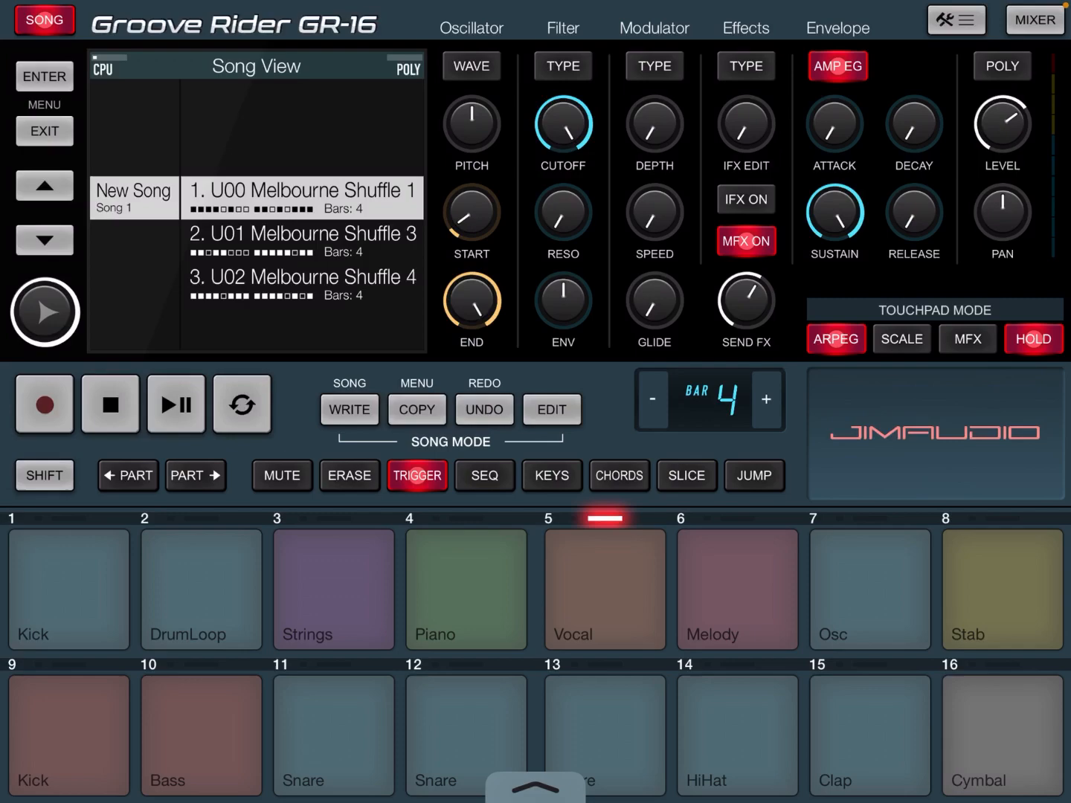
- Play Vocal notes on the pads in Keys mode, then bring up the app switcher
left_click(552, 476)
left_click(604, 590)
left_click(466, 736)
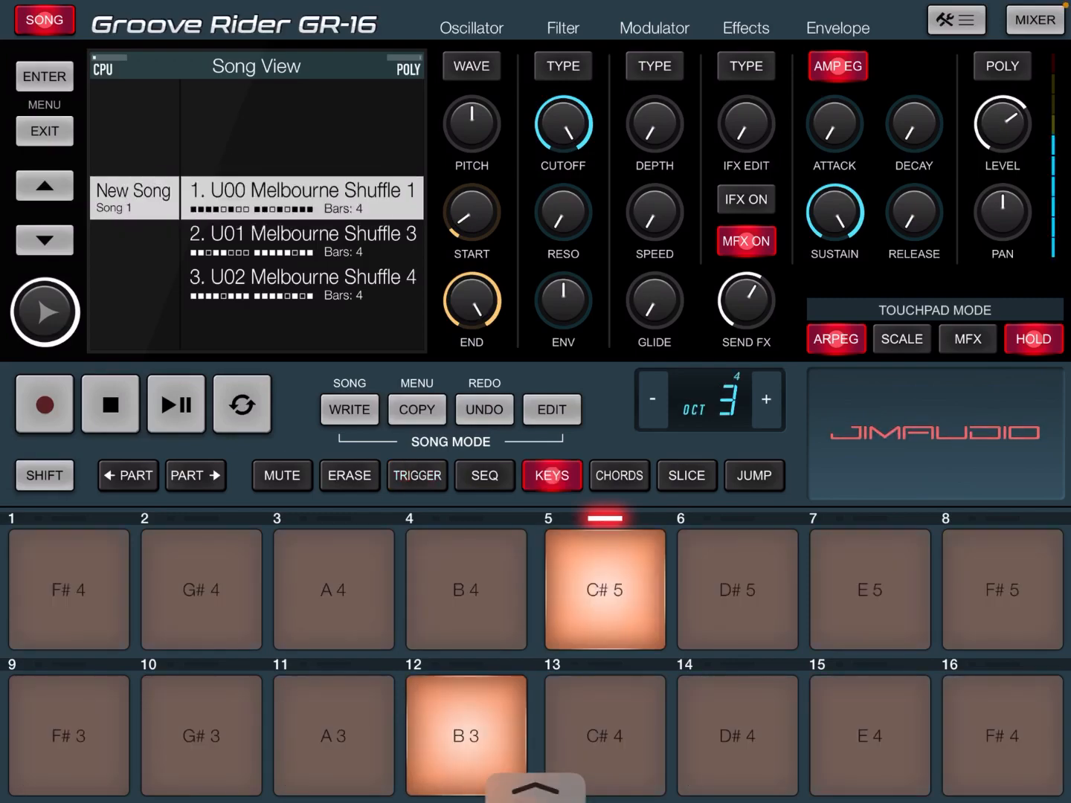
left_click_drag(535, 799, 536, 703)
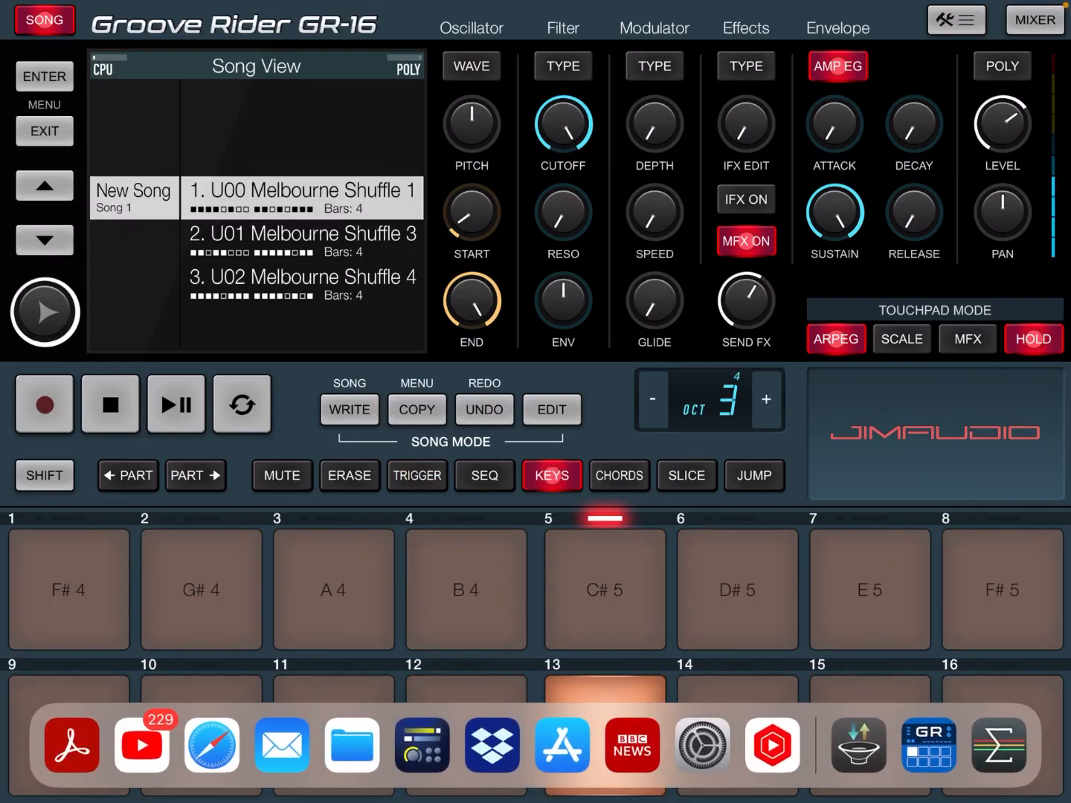
left_click_drag(536, 799, 536, 419)
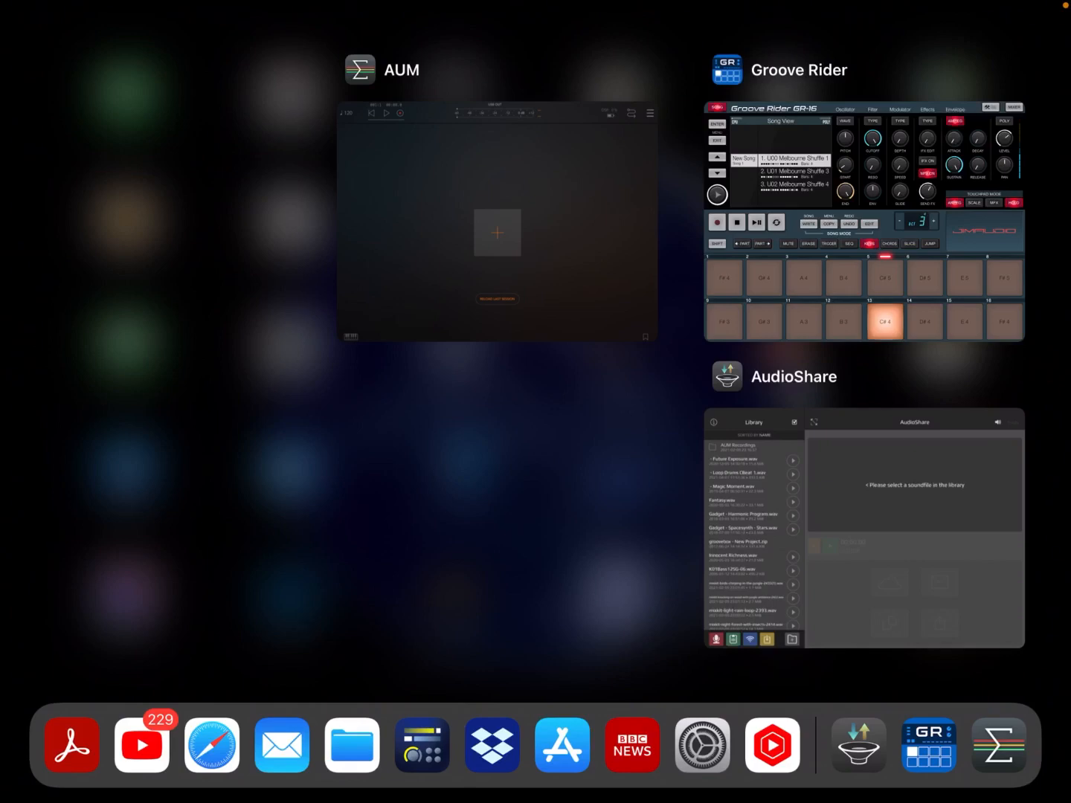
- Close AudioShare and Groove Rider, enter AUM and add a new audio channel
left_click_drag(864, 527, 864, 17)
left_click(865, 247)
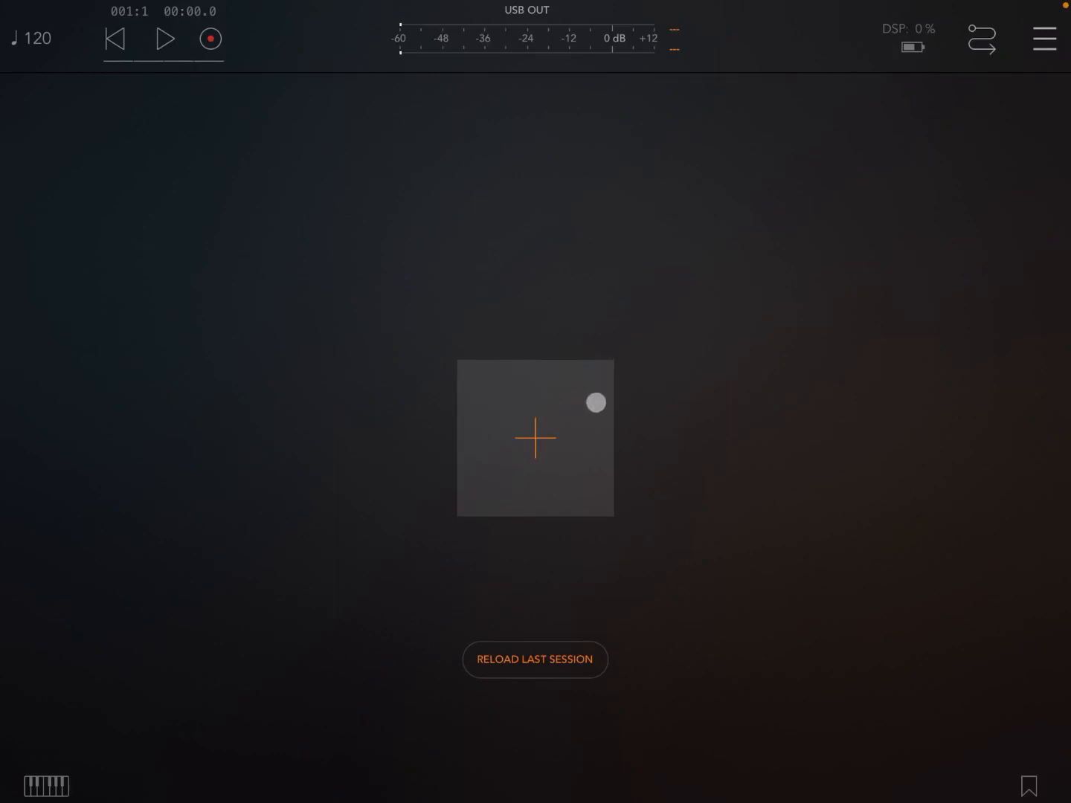
left_click(551, 439)
left_click(482, 385)
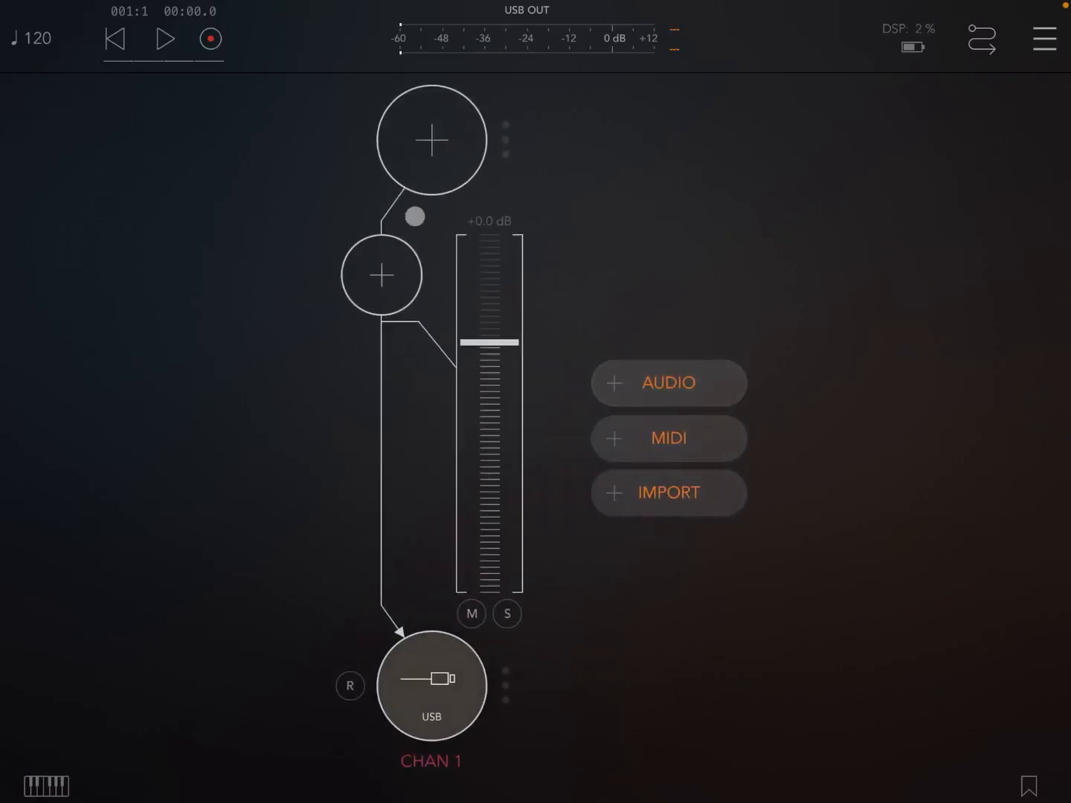
- Search the sources for 'gr-' and load GR-16 Multi-output on channel 1
left_click(428, 147)
left_click(432, 235)
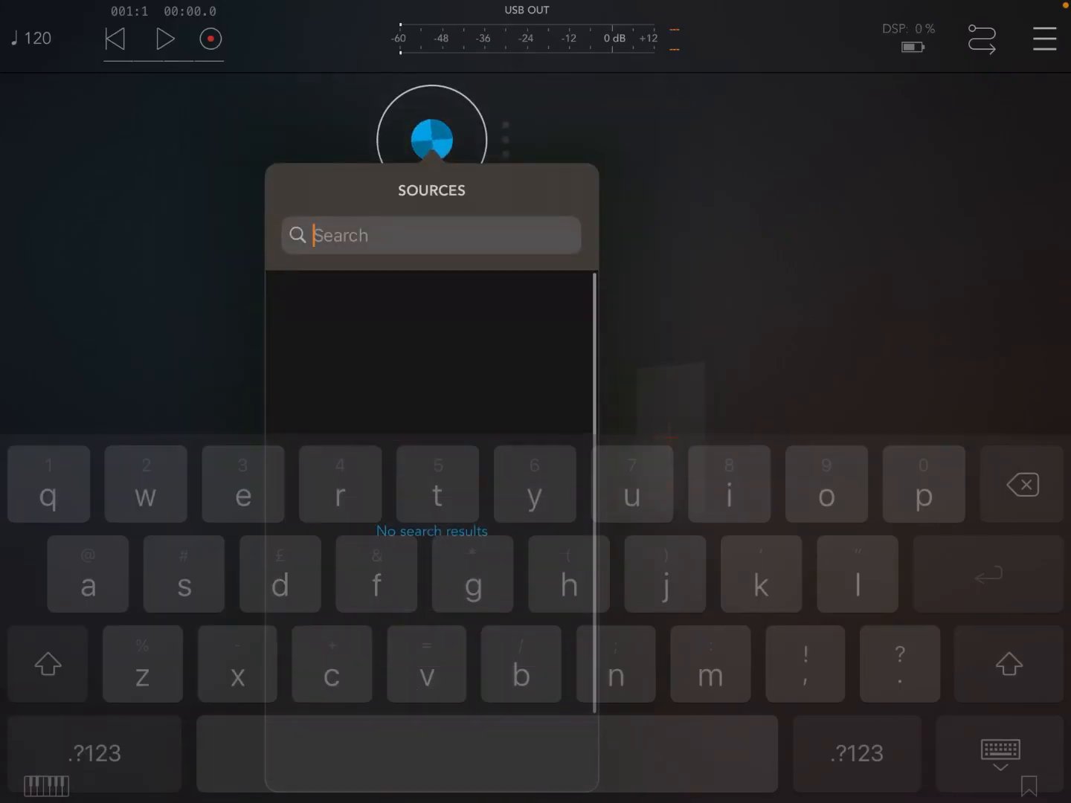
type("gr")
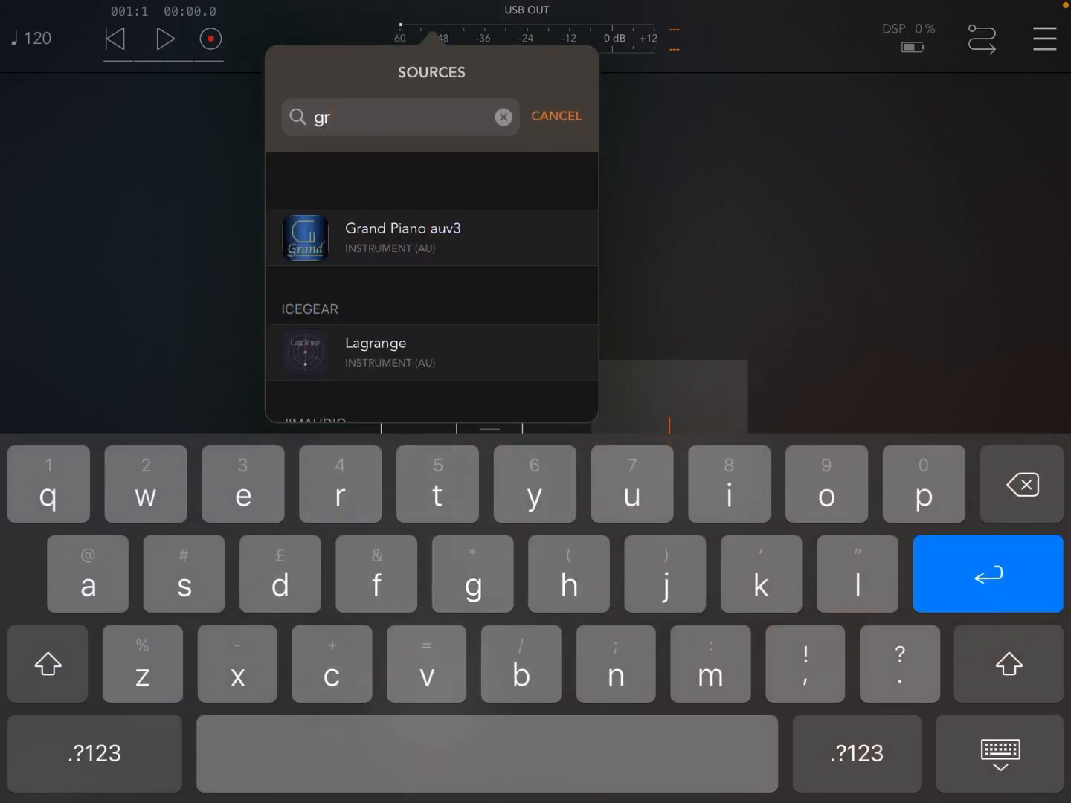
left_click(94, 754)
type("-")
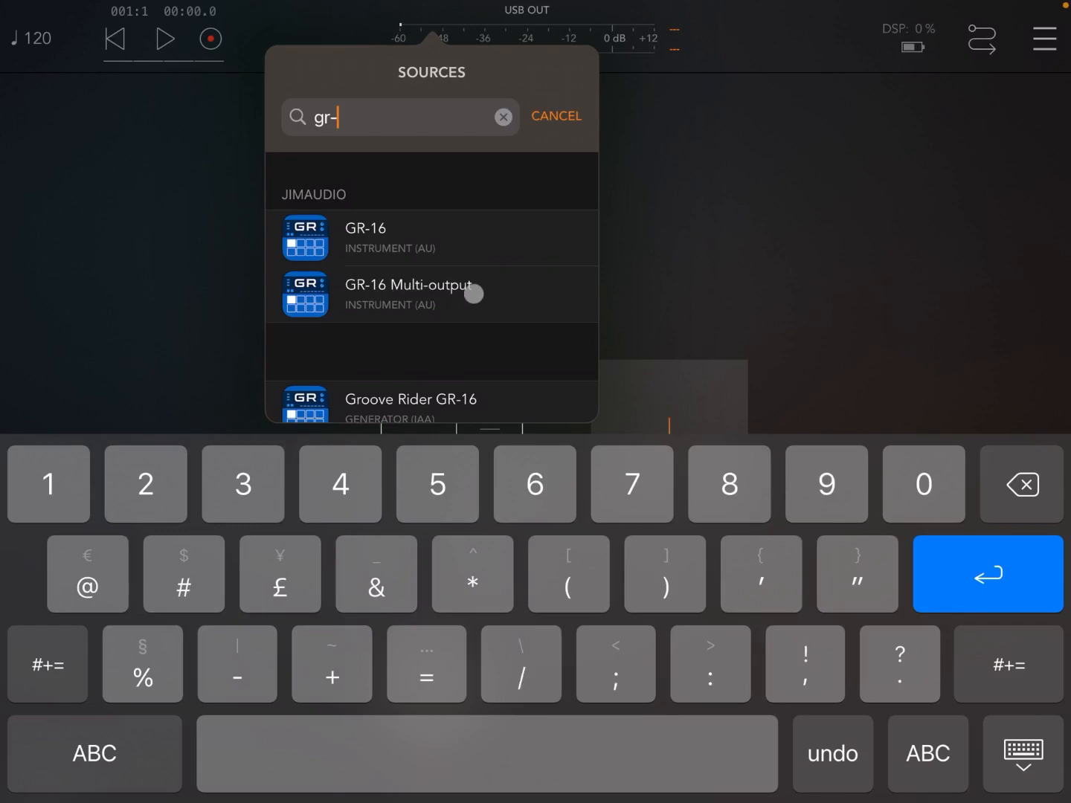
left_click(449, 294)
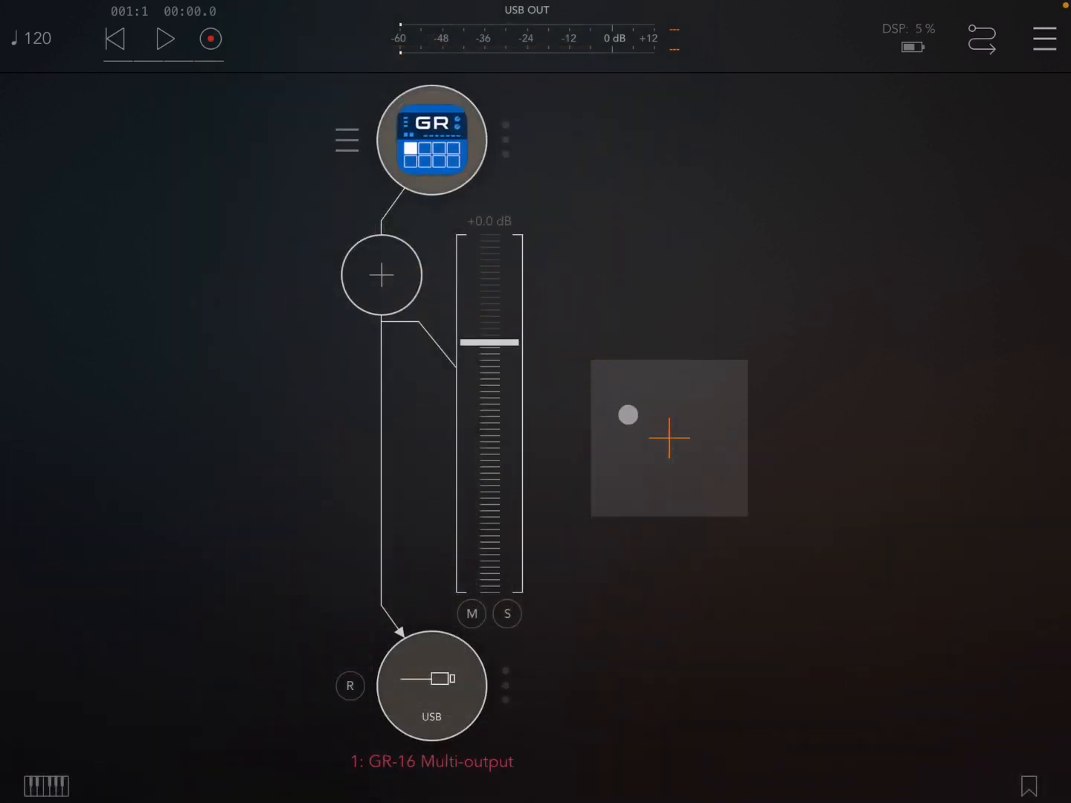
left_click(671, 437)
left_click(615, 387)
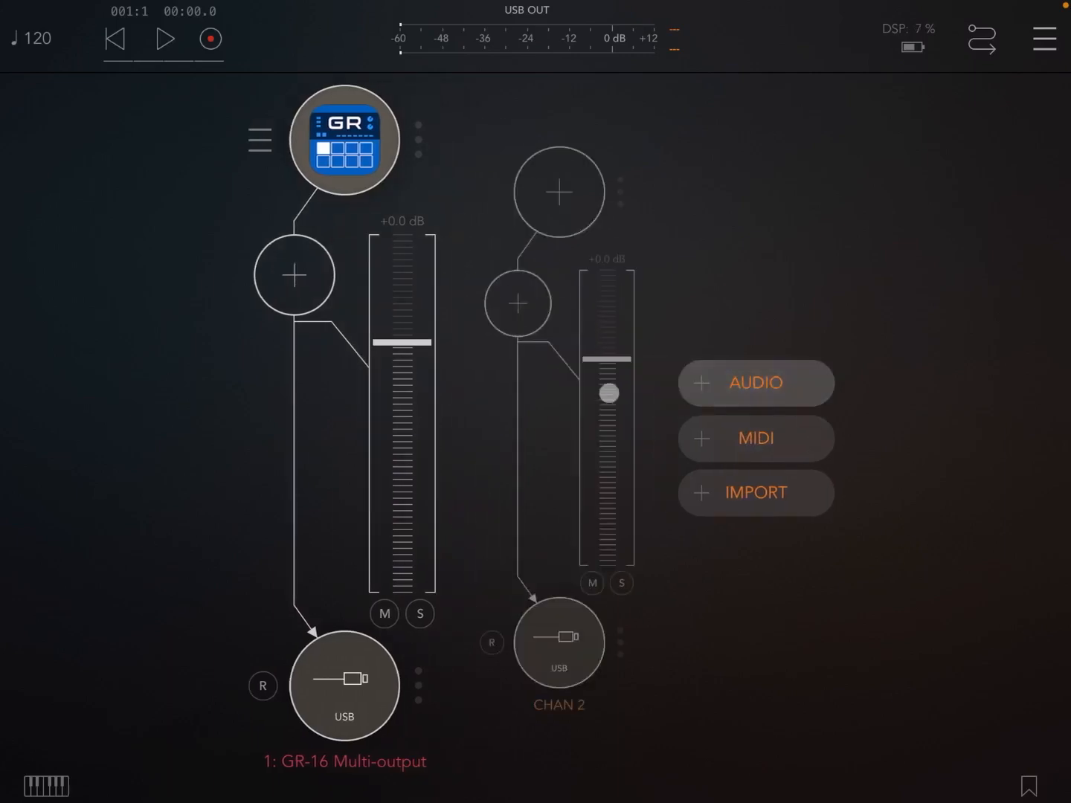
left_click(561, 143)
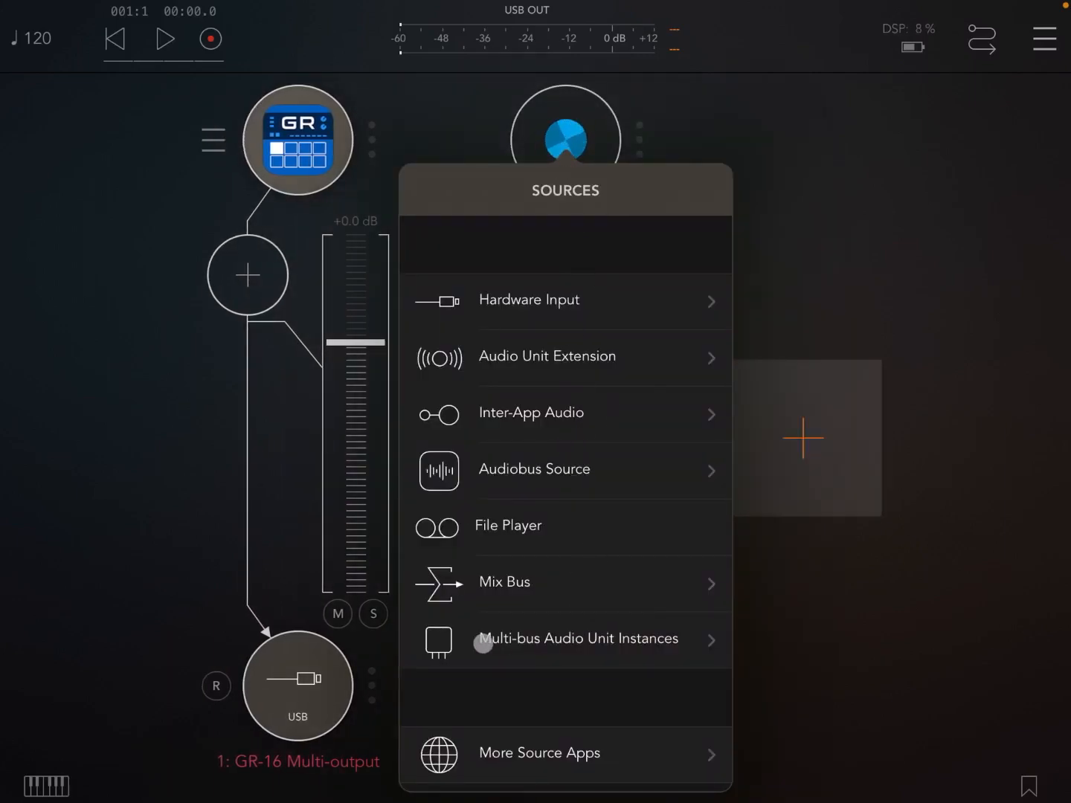
left_click(581, 645)
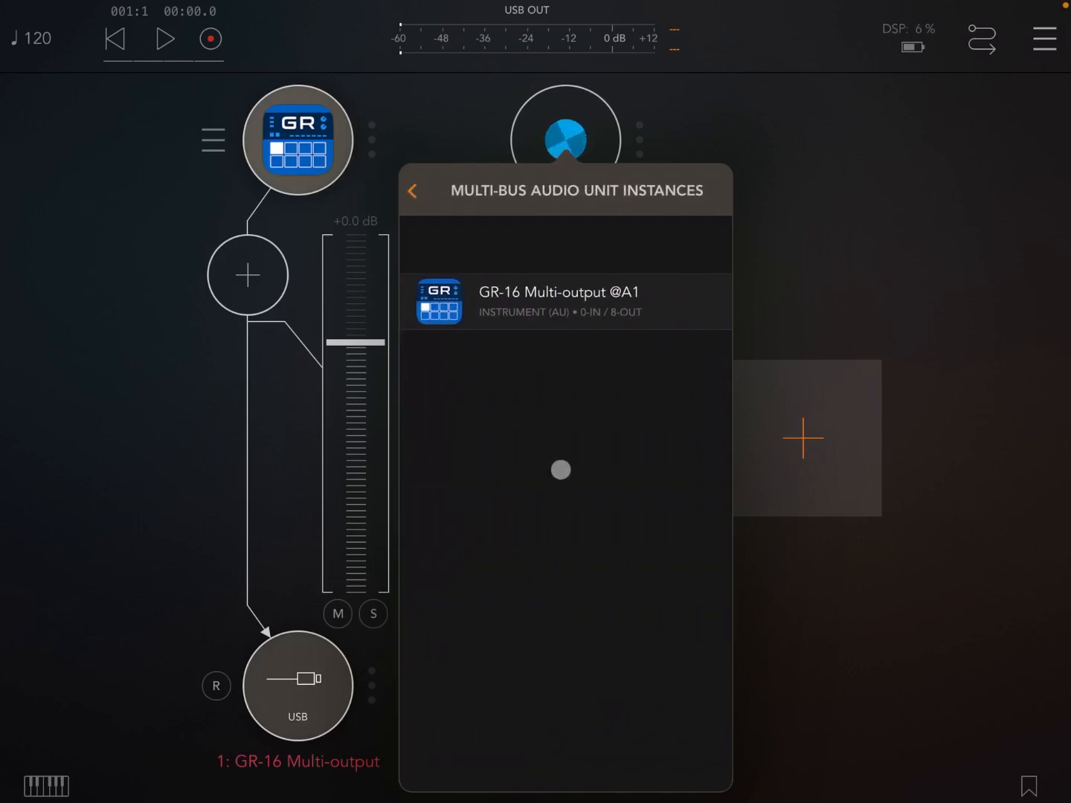
left_click(569, 298)
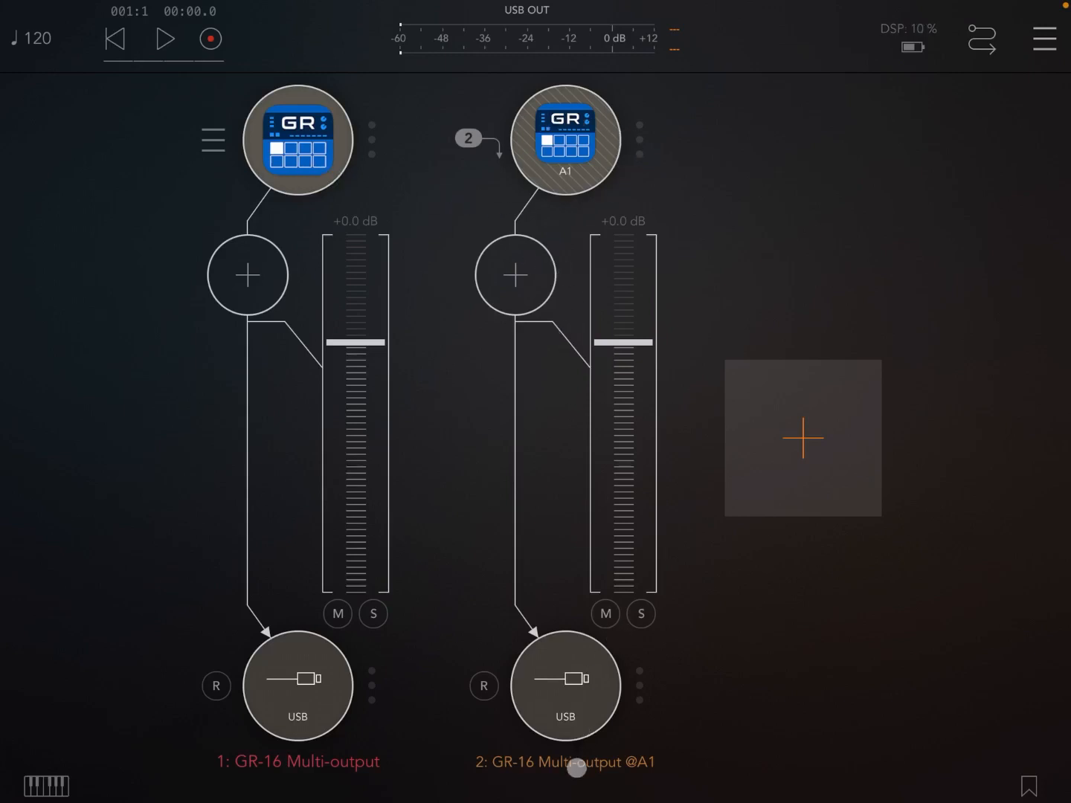
- Duplicate channel 2 twice to create channels 3 and 4 on the same instance
left_click(576, 766)
left_click(566, 642)
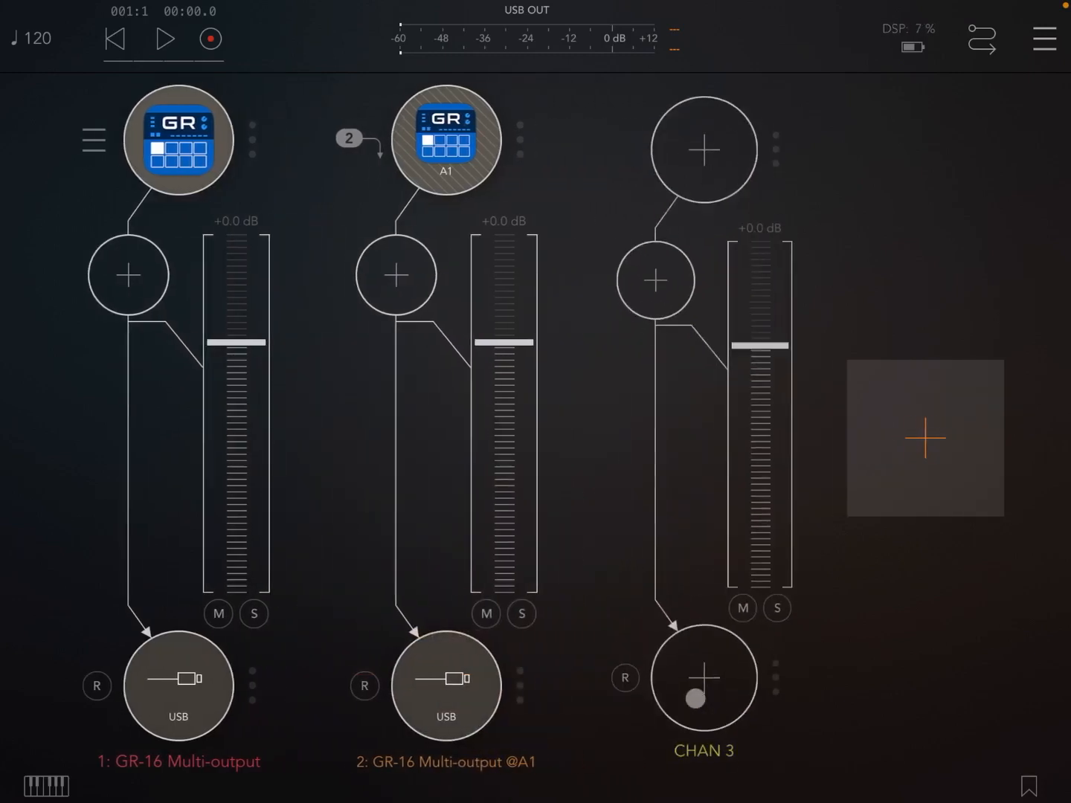
left_click(730, 766)
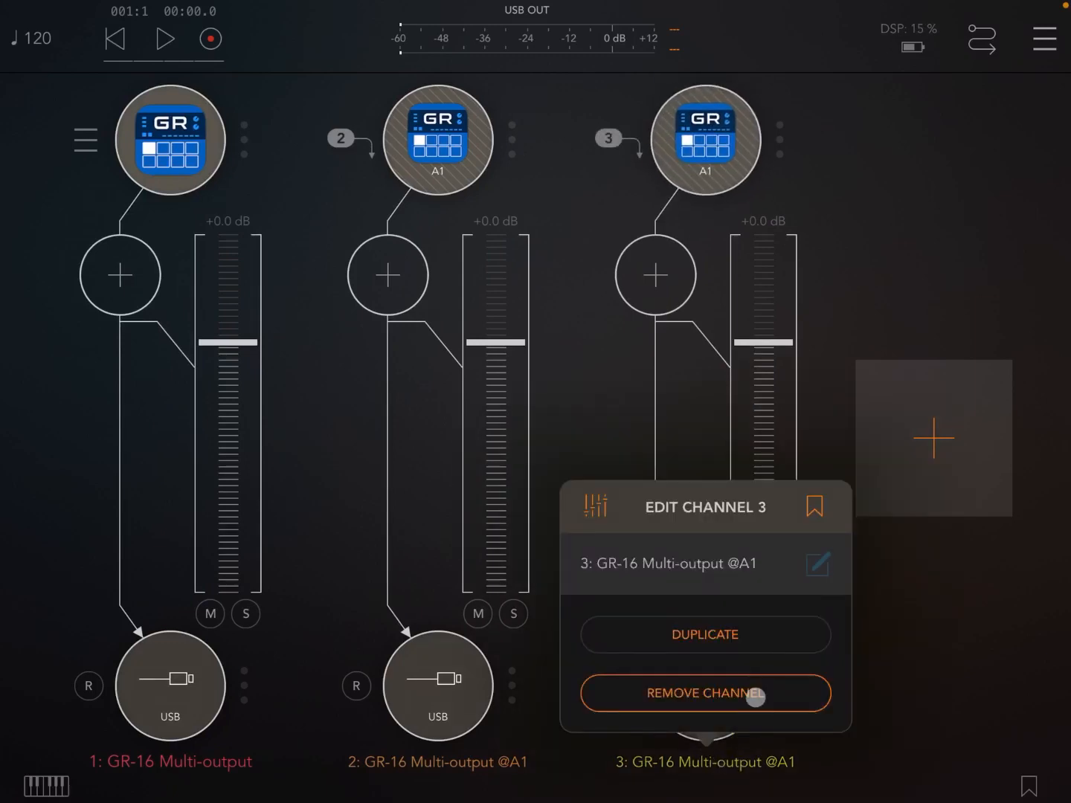
left_click(741, 636)
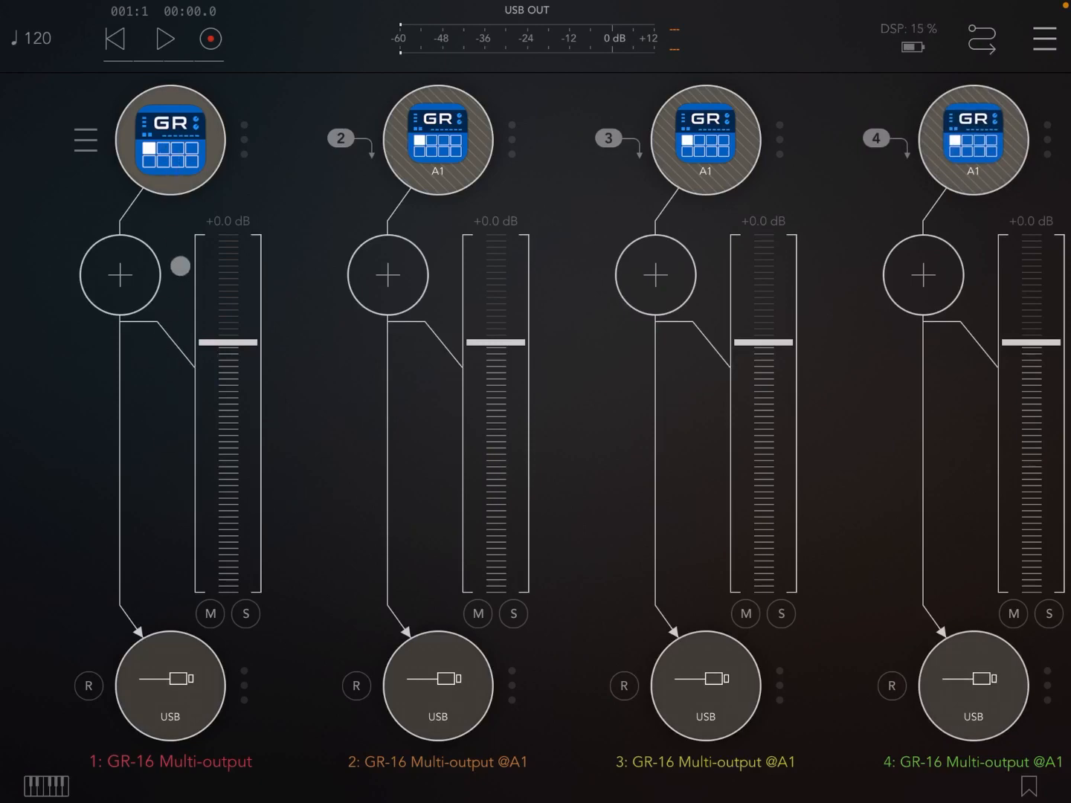
- In the GR-16 window, load Melbourne Shuffle 1, step through presets and play then stop the pattern
left_click(180, 265)
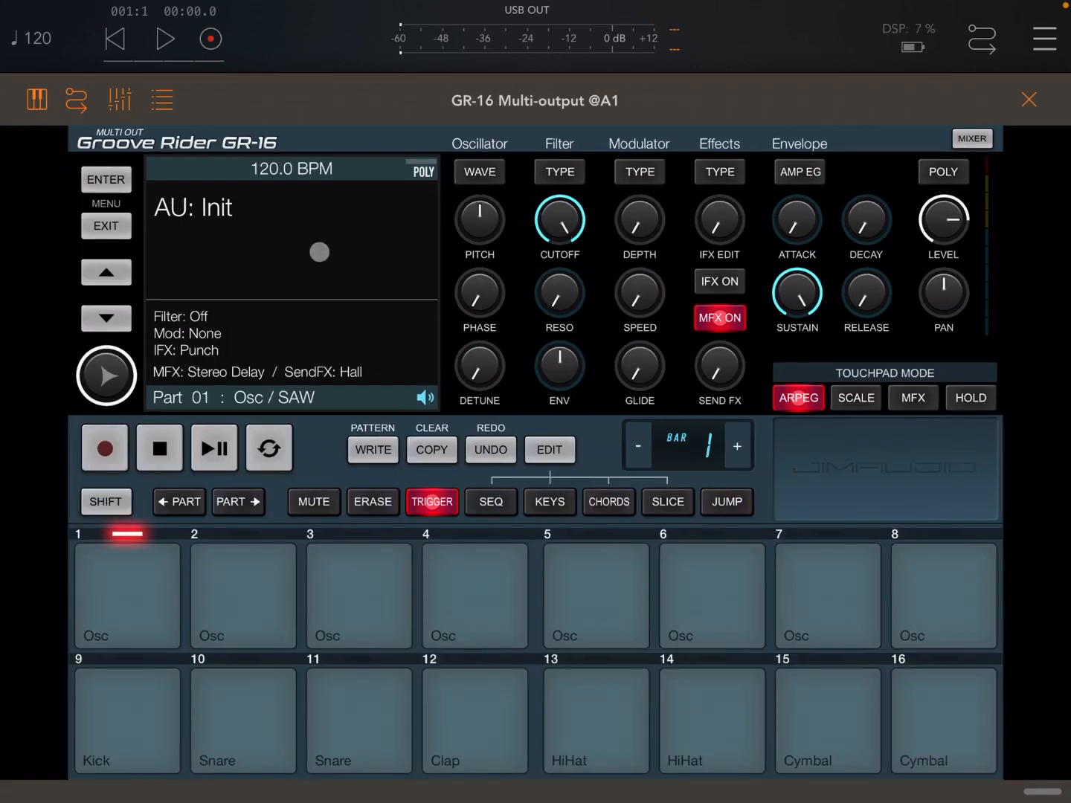
left_click(101, 320)
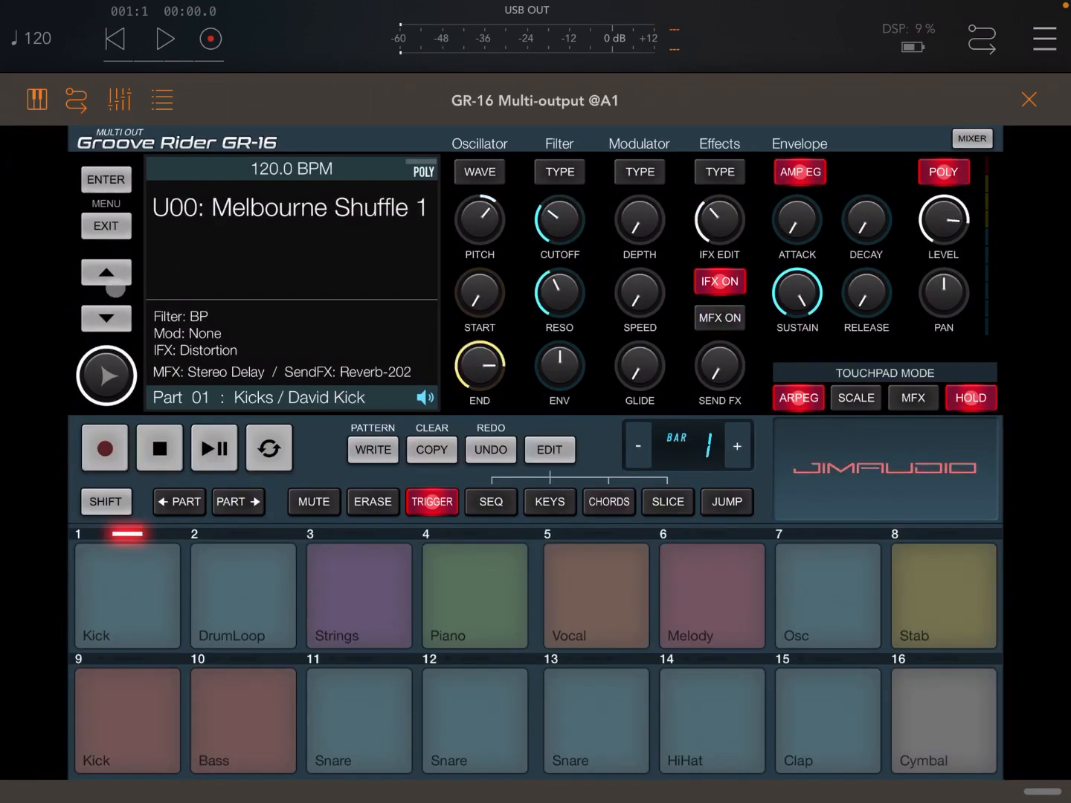
left_click(106, 318)
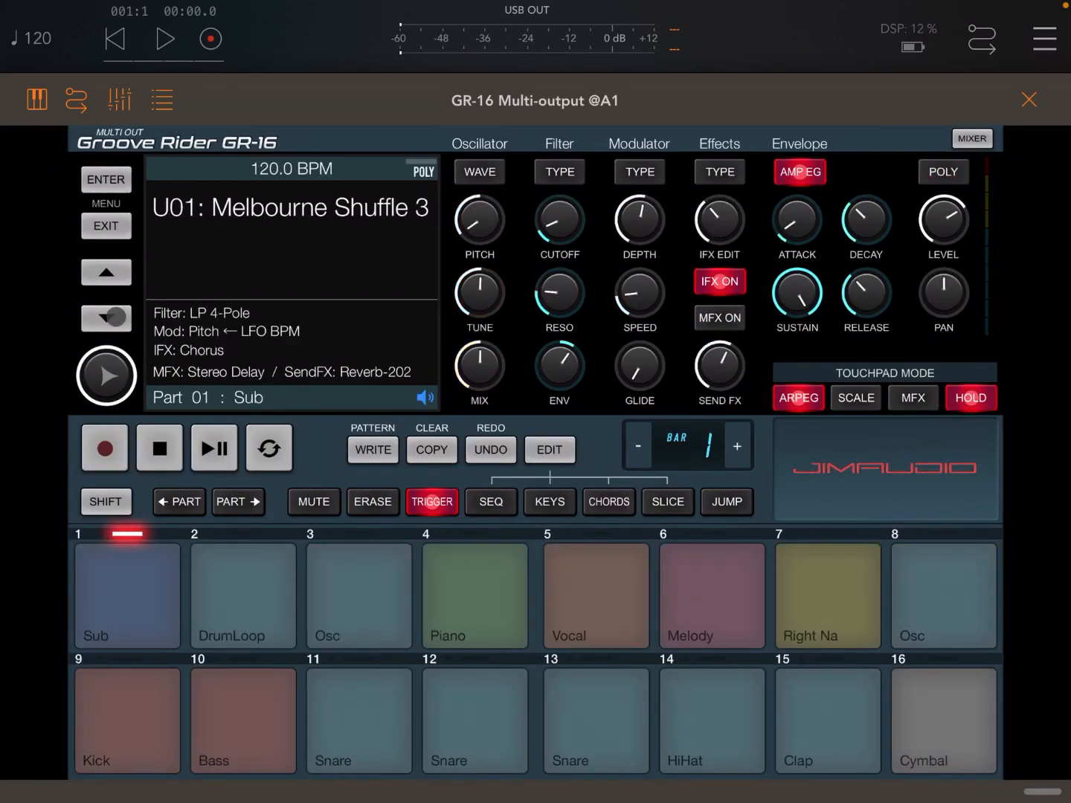
left_click(106, 317)
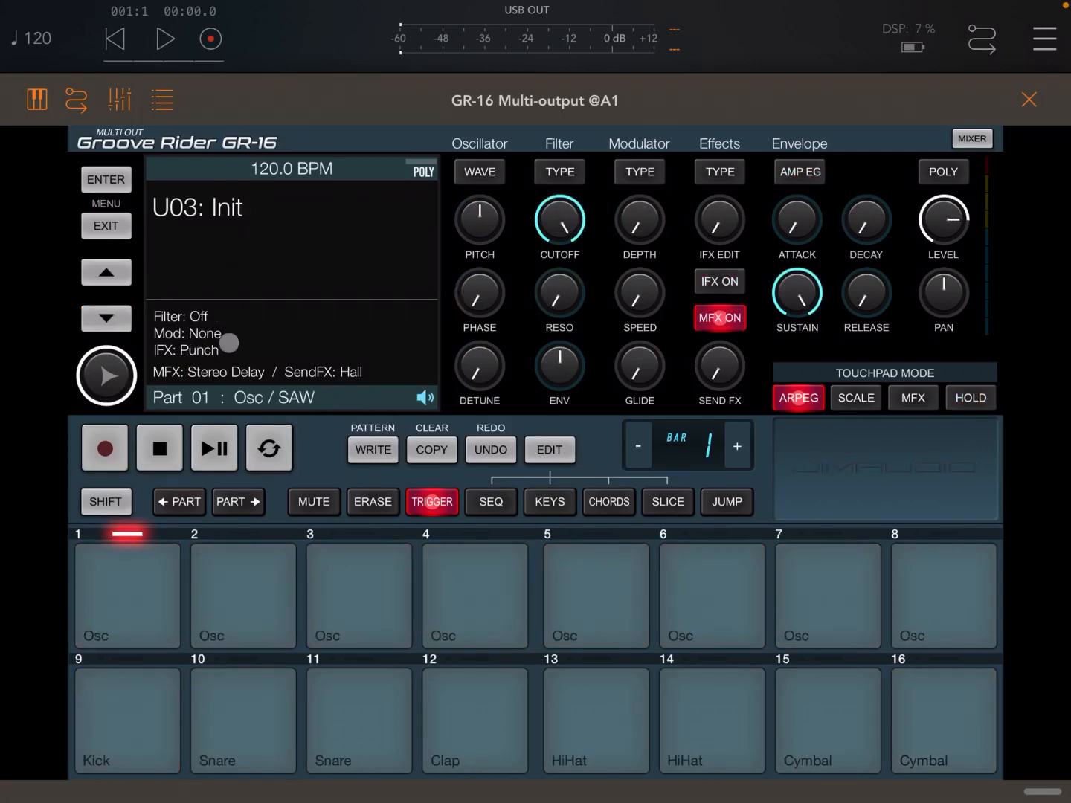
left_click(211, 449)
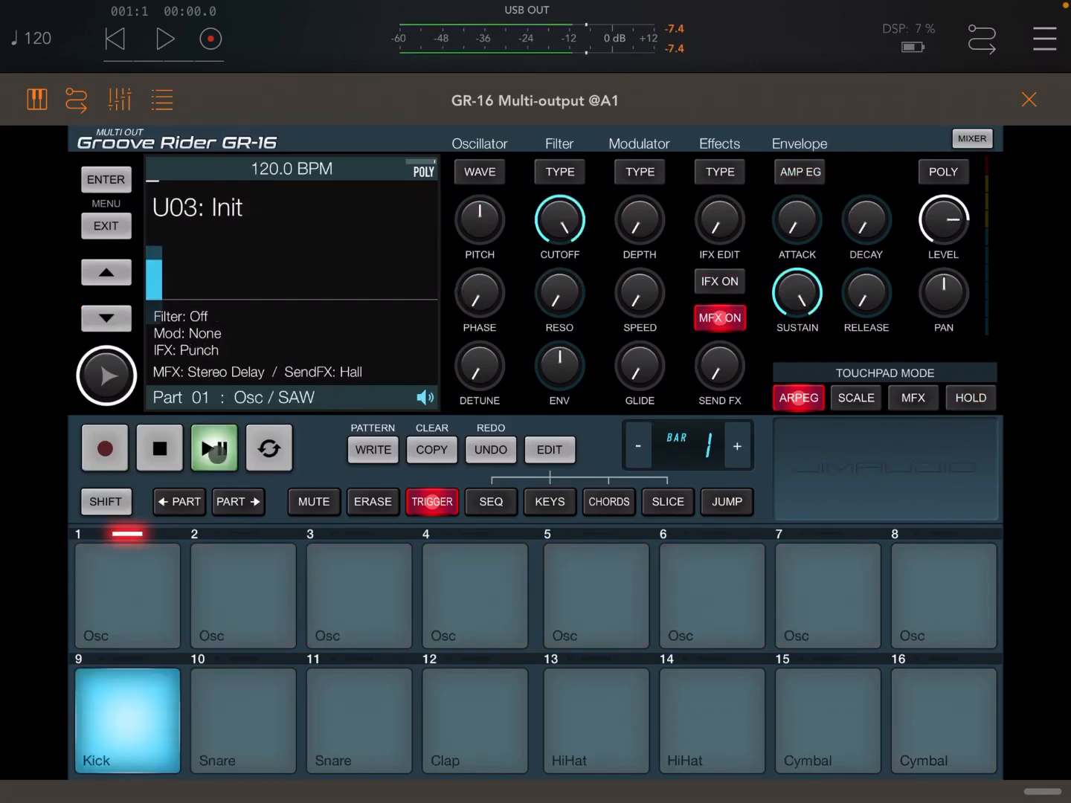
left_click(214, 449)
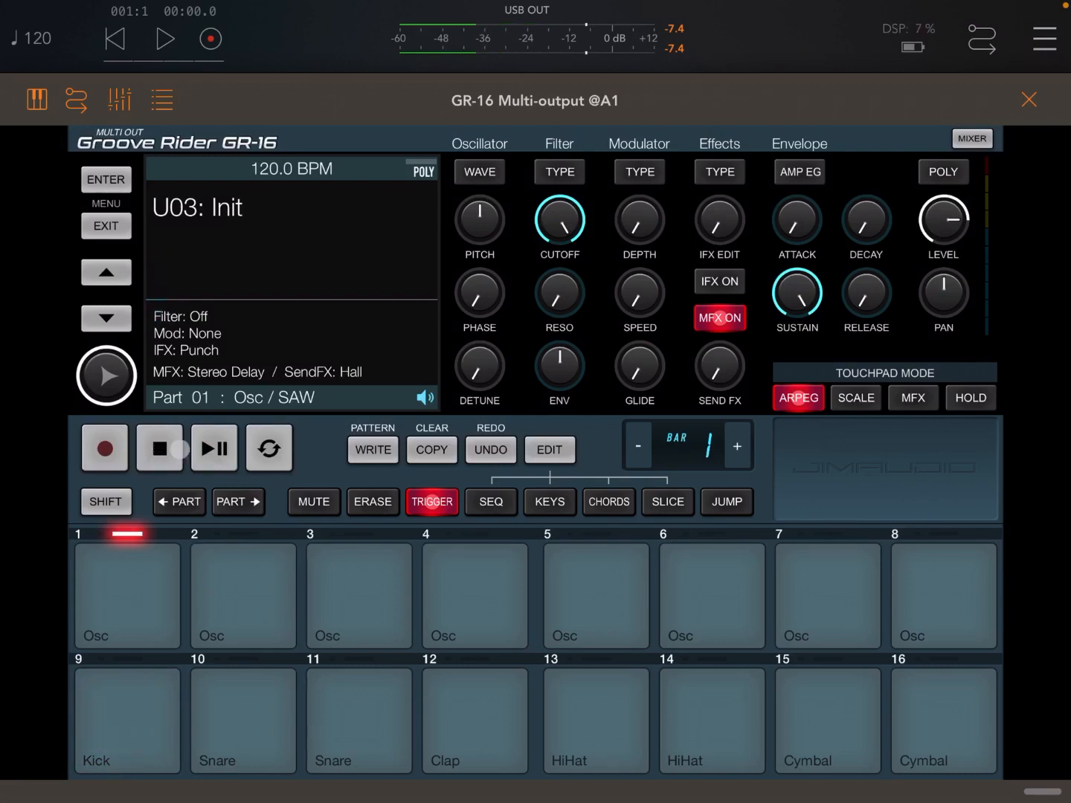
- Close the instrument window and run the AUM transport briefly to hear the mixer output
left_click(1029, 100)
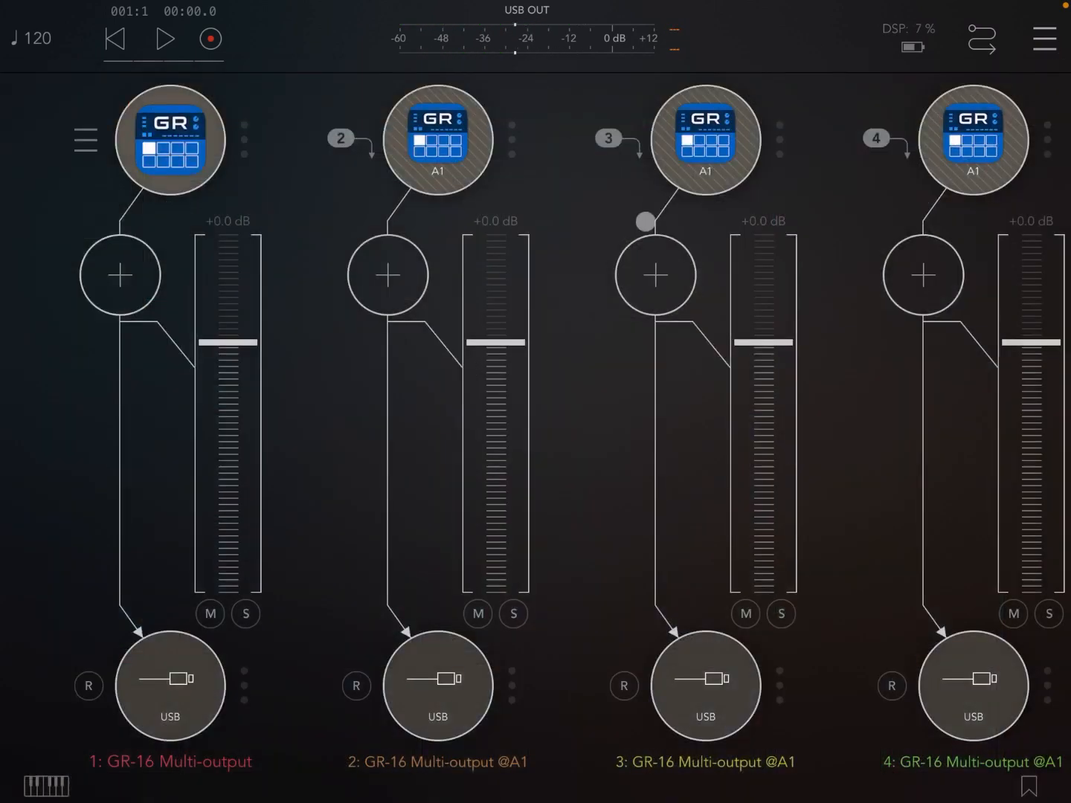
left_click(166, 38)
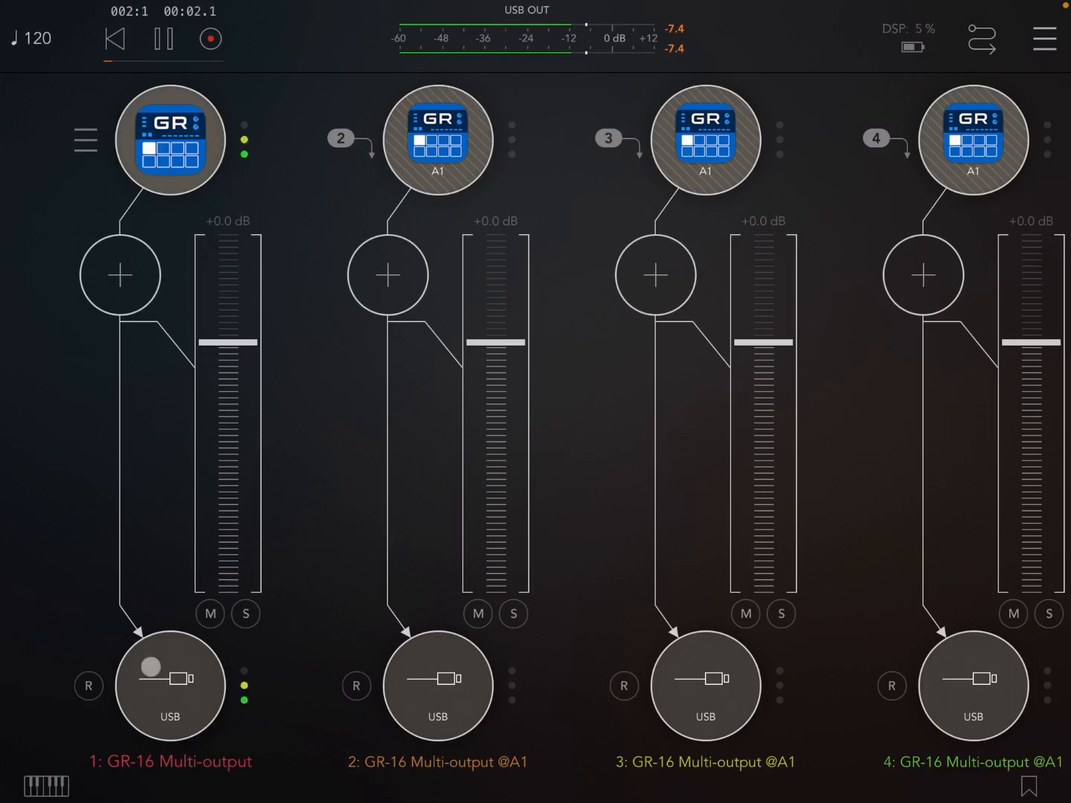
left_click(166, 38)
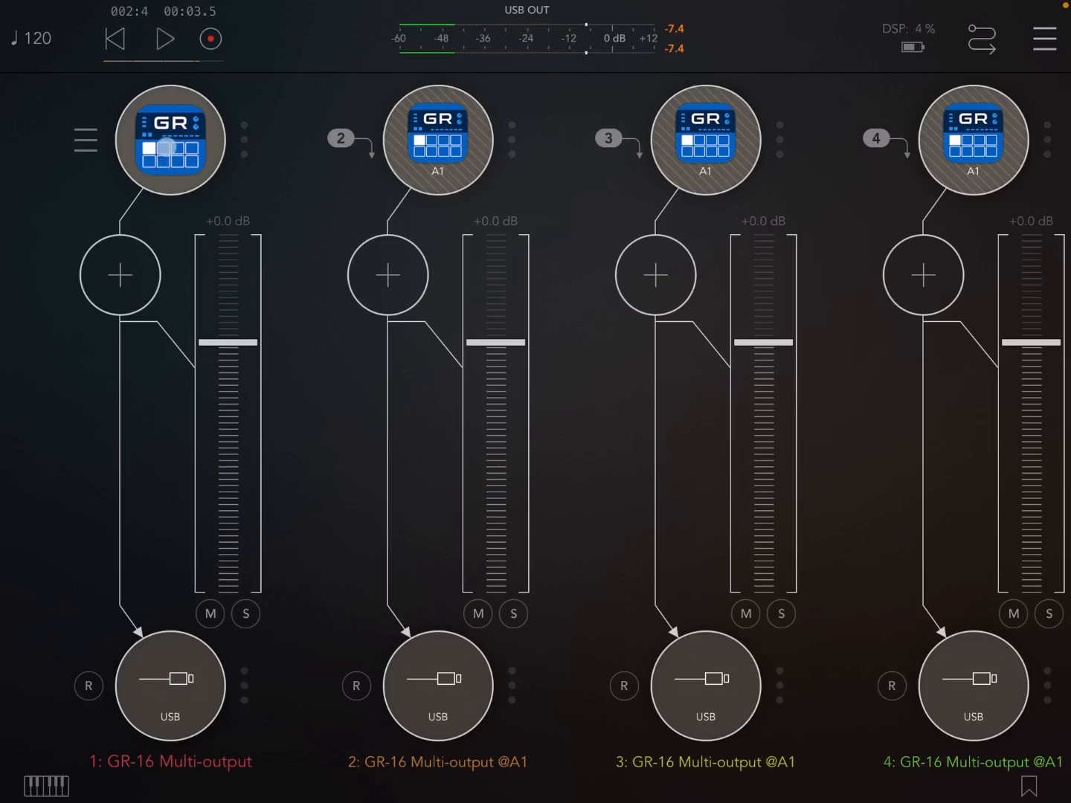
- Select the Part 10 Snare in SEQ mode and place a snare hit on step 5
left_click(170, 140)
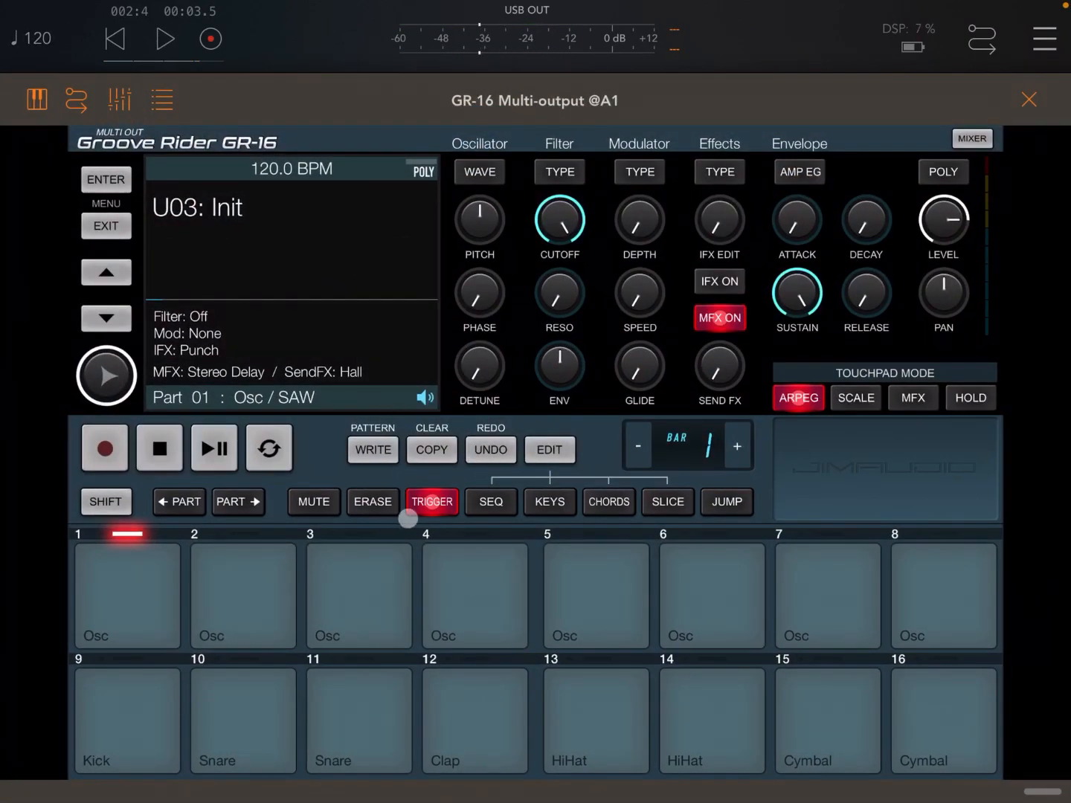
left_click(240, 719)
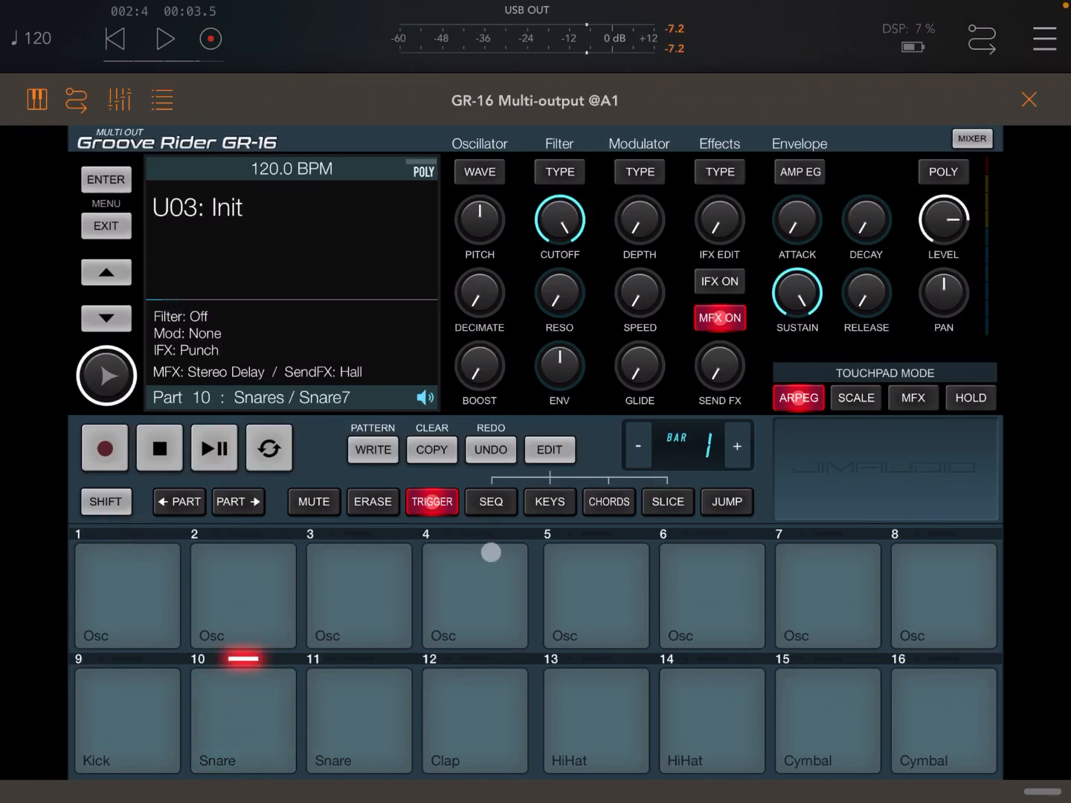
left_click(491, 502)
left_click(597, 586)
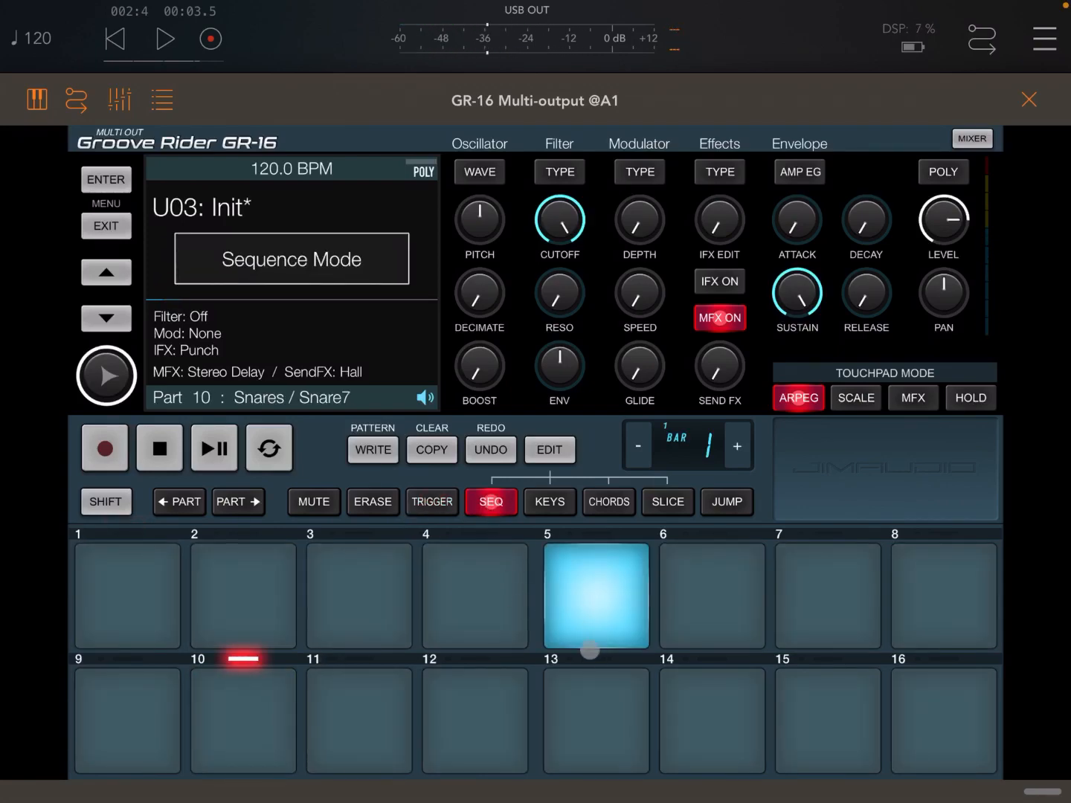
- Add a snare hit on step 13 and audition the pattern from AUM's transport
left_click(617, 713)
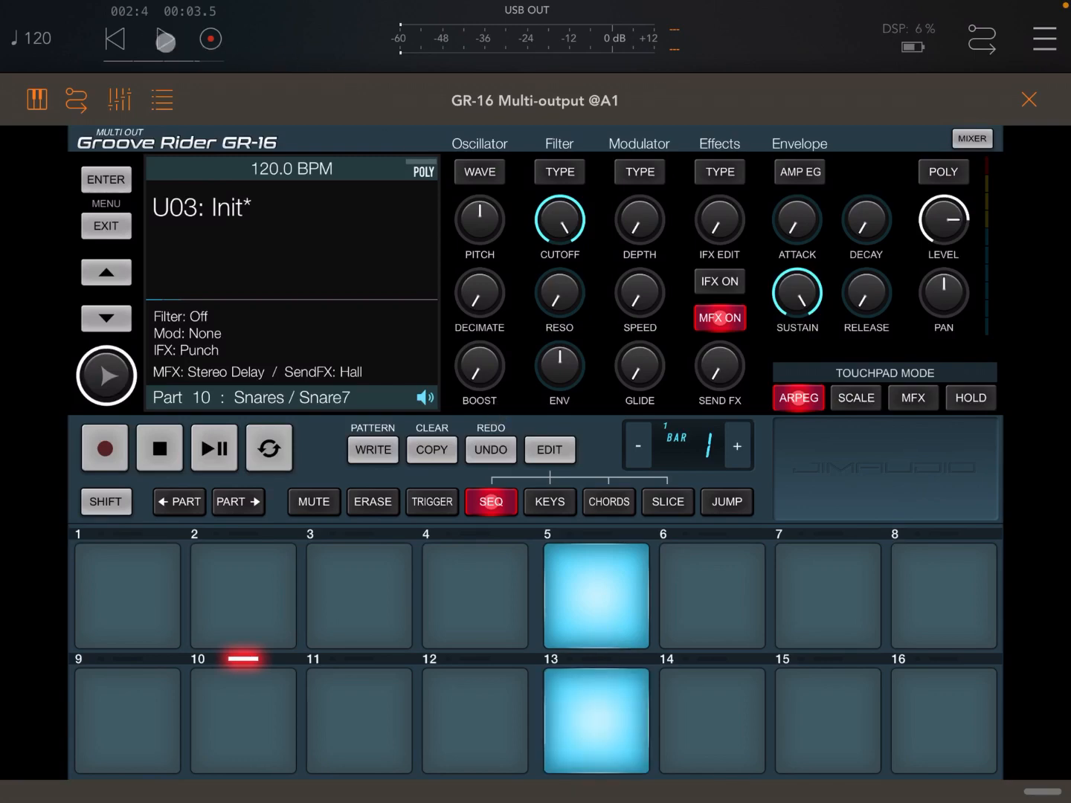
left_click(1029, 99)
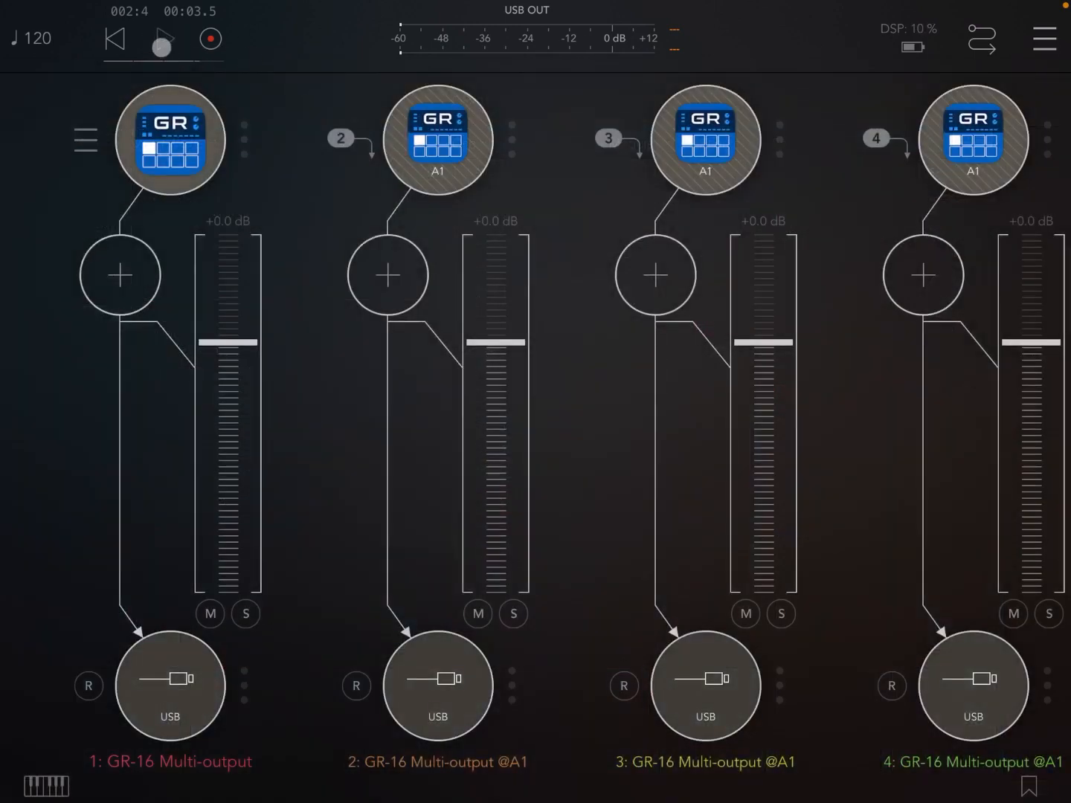
left_click(164, 38)
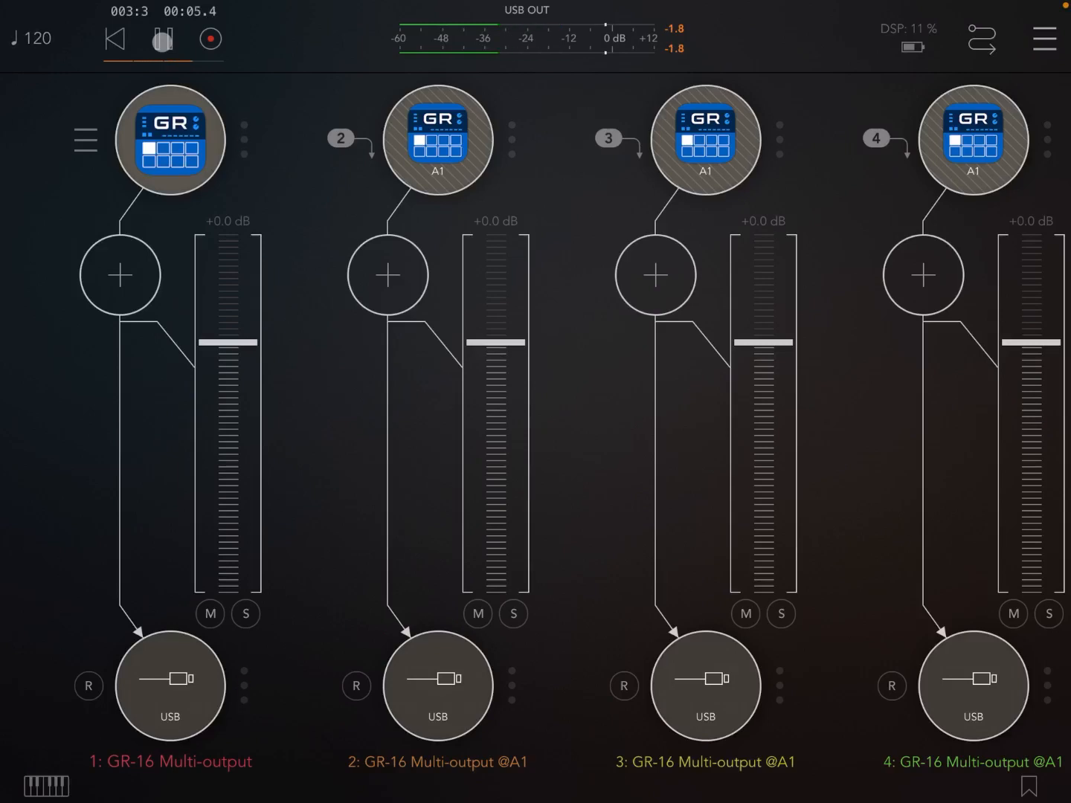
left_click(163, 38)
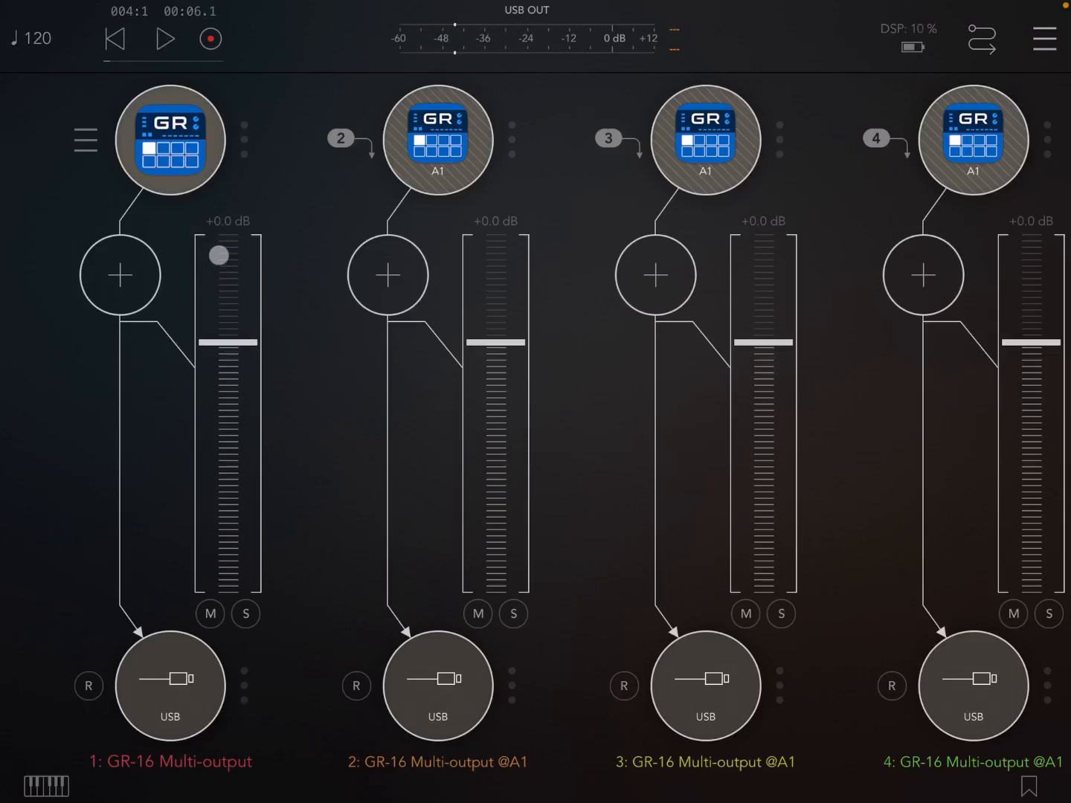
- Route the channel 10 SNARE to output 2 in GR-16's mixer and check it by playback
left_click(193, 159)
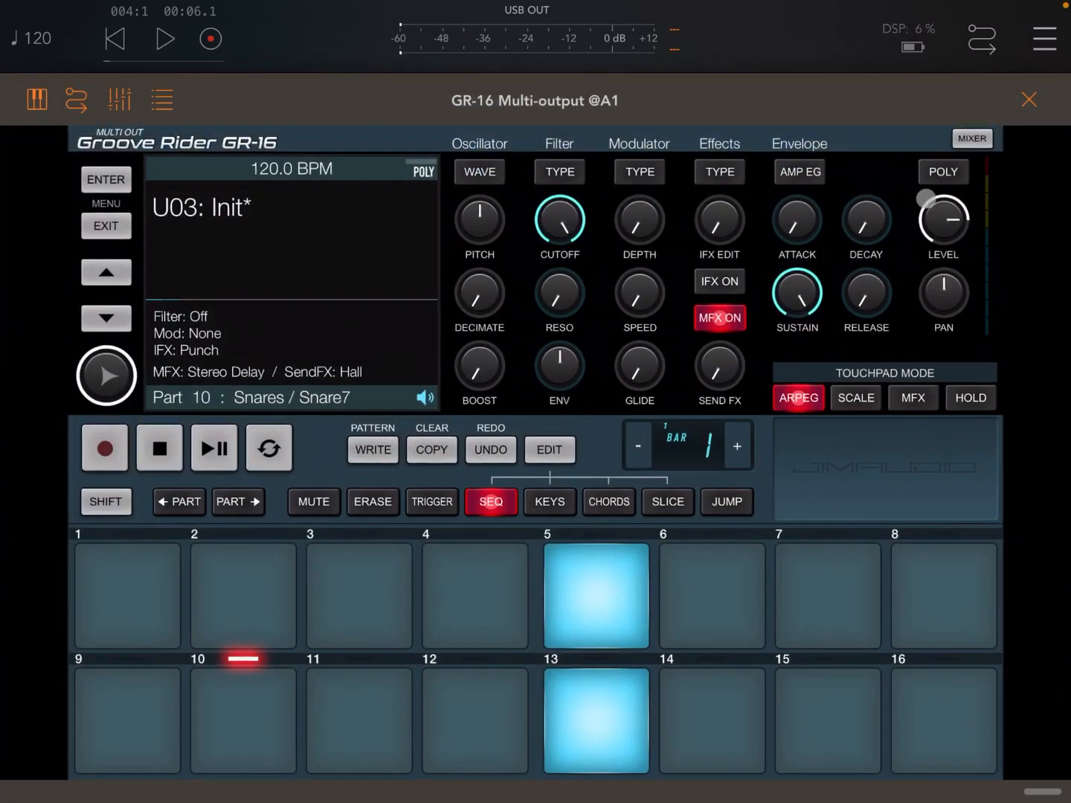
left_click(973, 139)
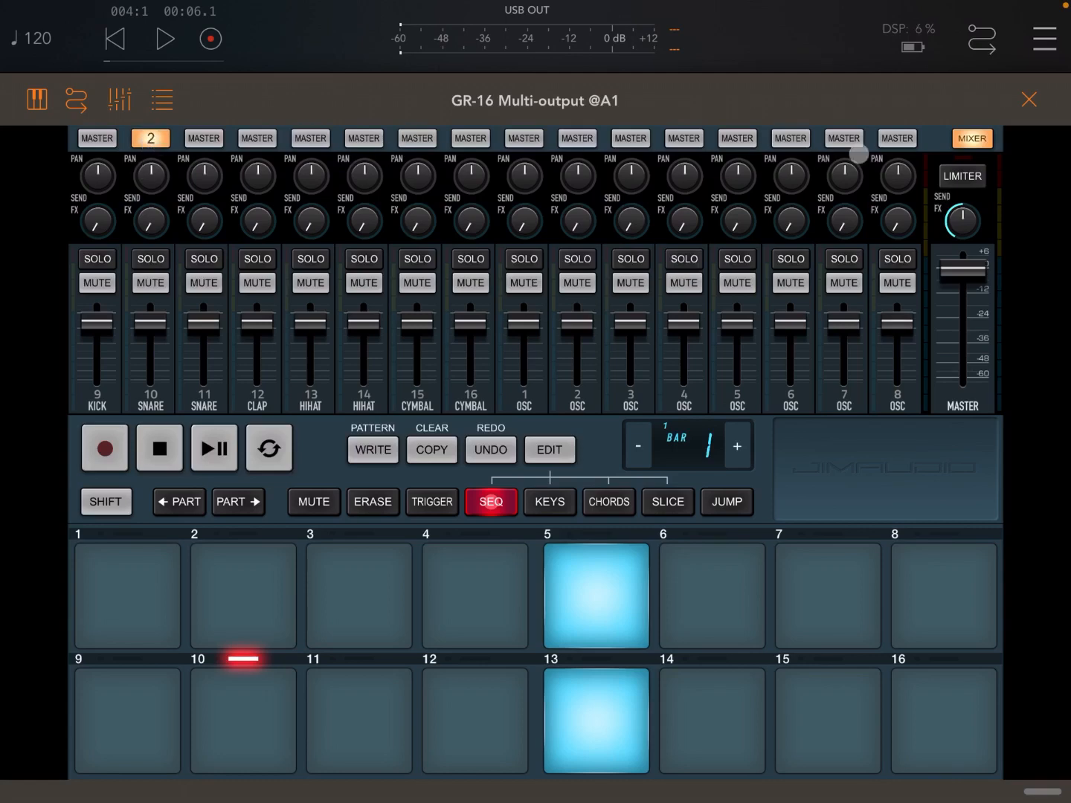
left_click(1028, 100)
left_click(165, 41)
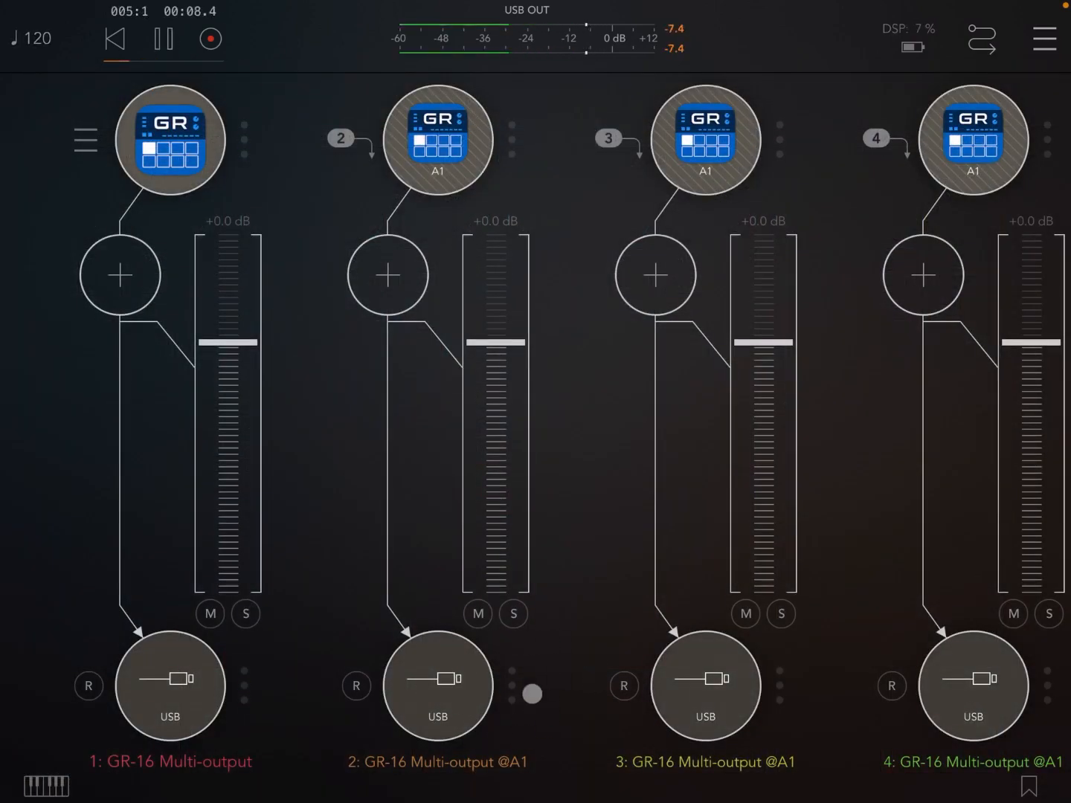
left_click(168, 42)
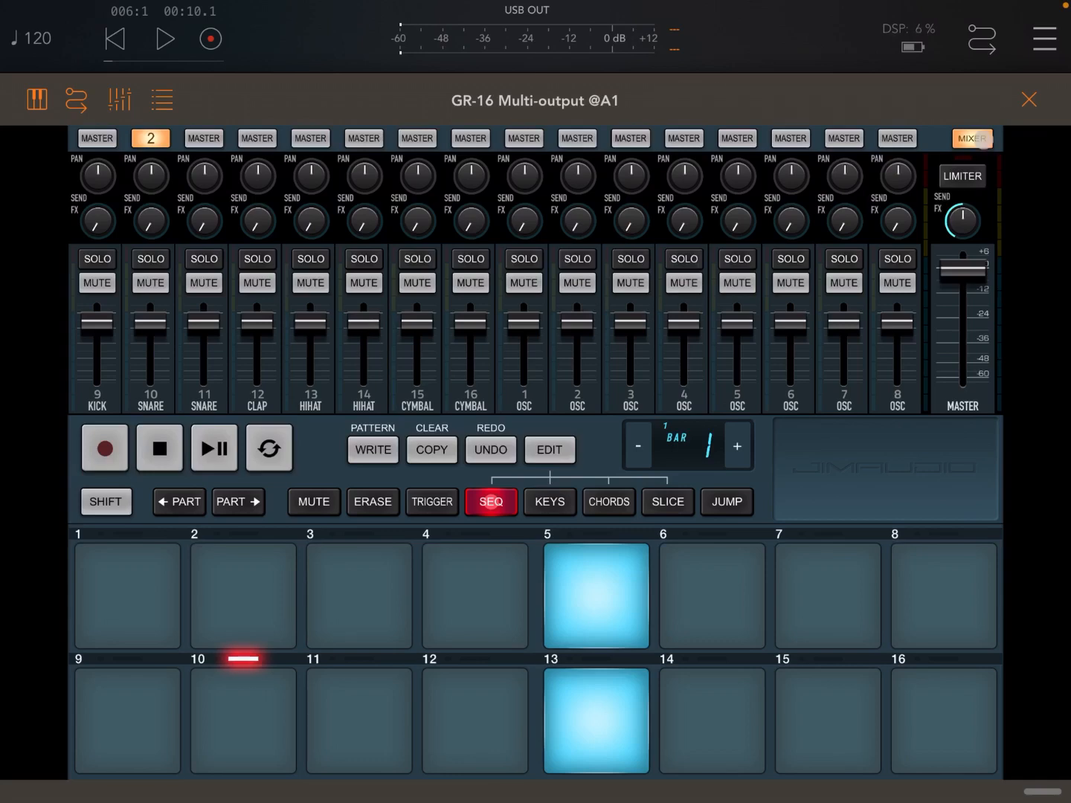
- Sequence the Part 13 hi-hat on steps 1, 5, 9, 13 and send channel 13 to output 3
left_click(973, 139)
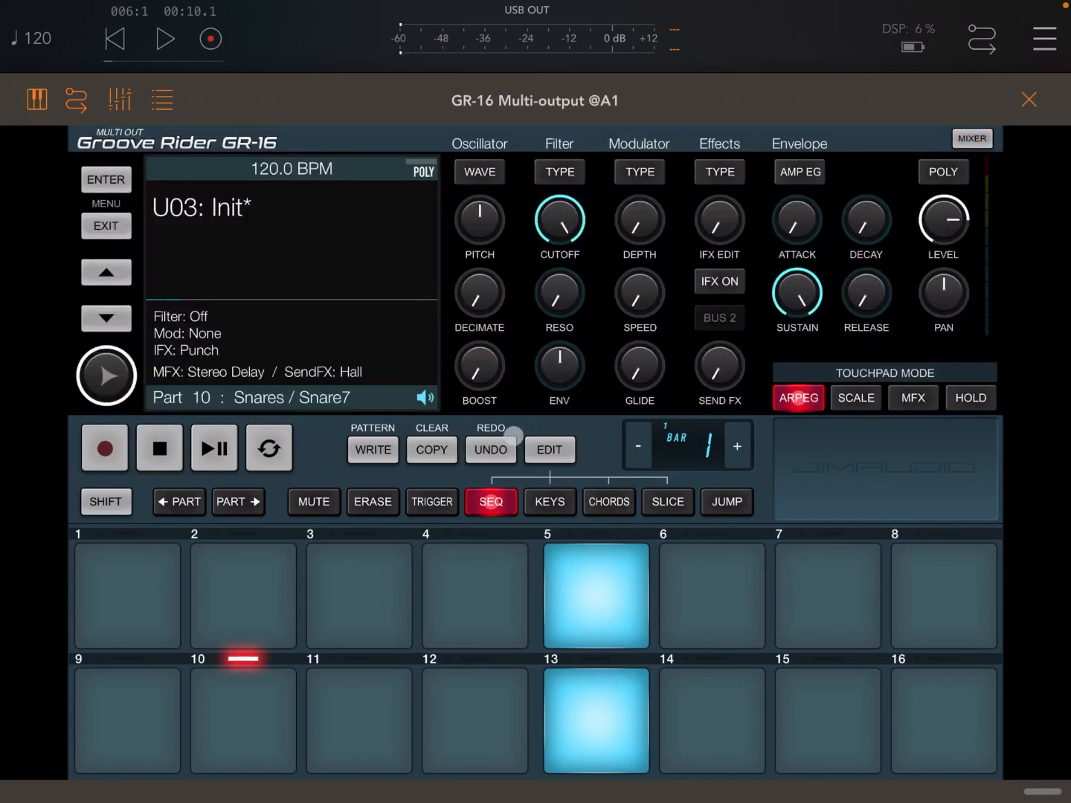
left_click(433, 503)
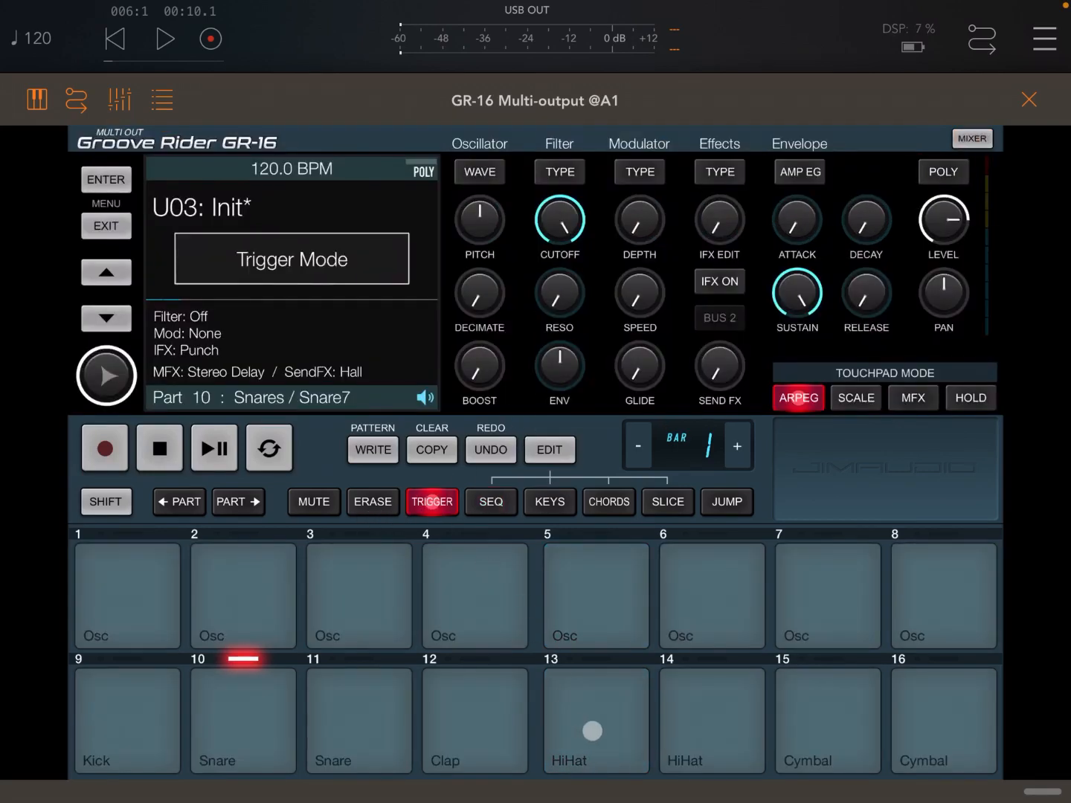
left_click(593, 726)
left_click(491, 502)
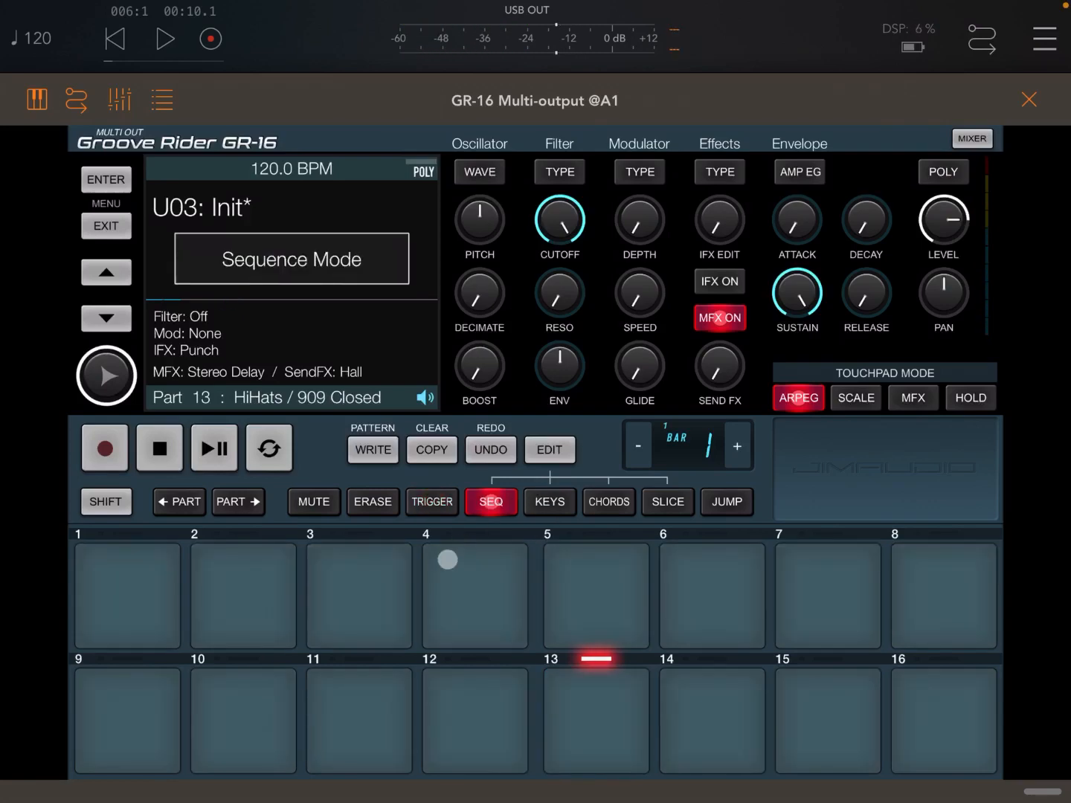
left_click(137, 688)
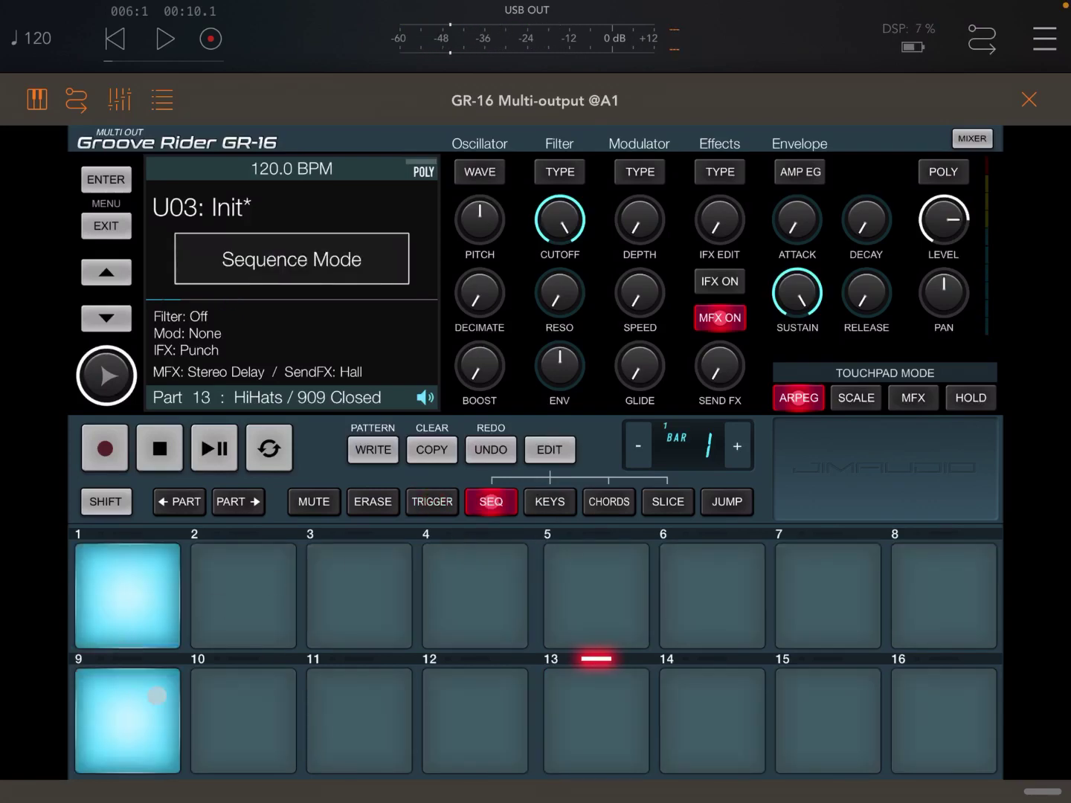
left_click(565, 575)
left_click(609, 699)
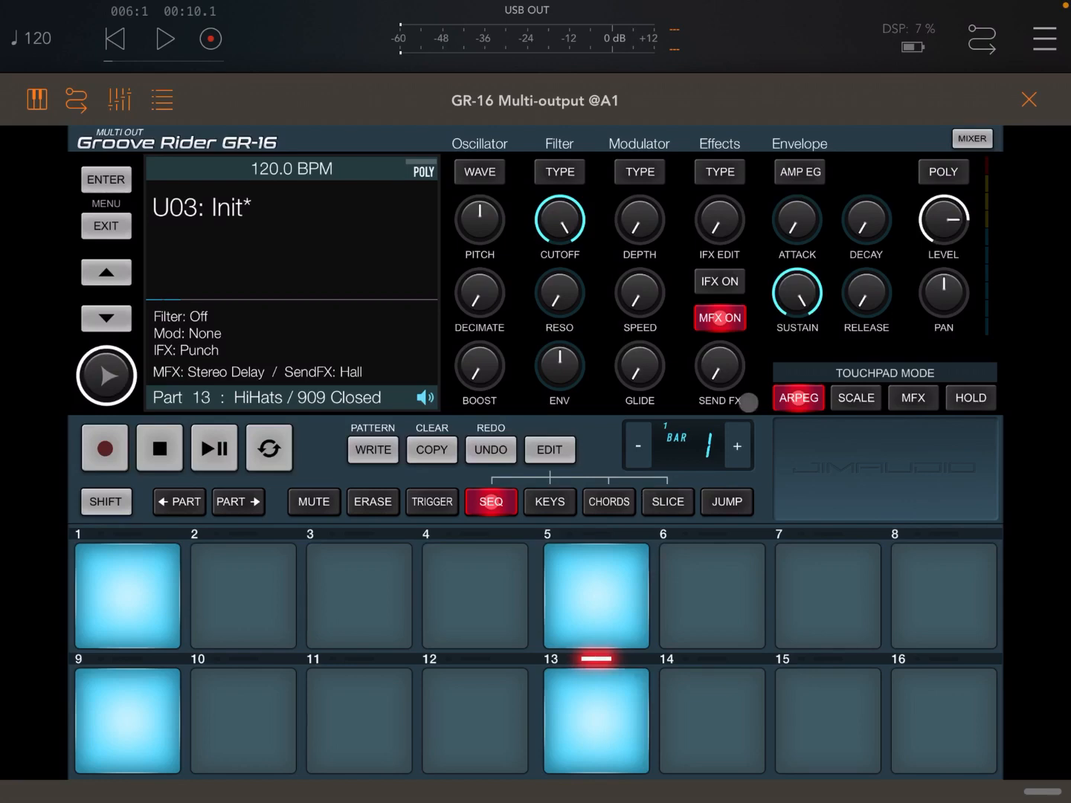
left_click(973, 140)
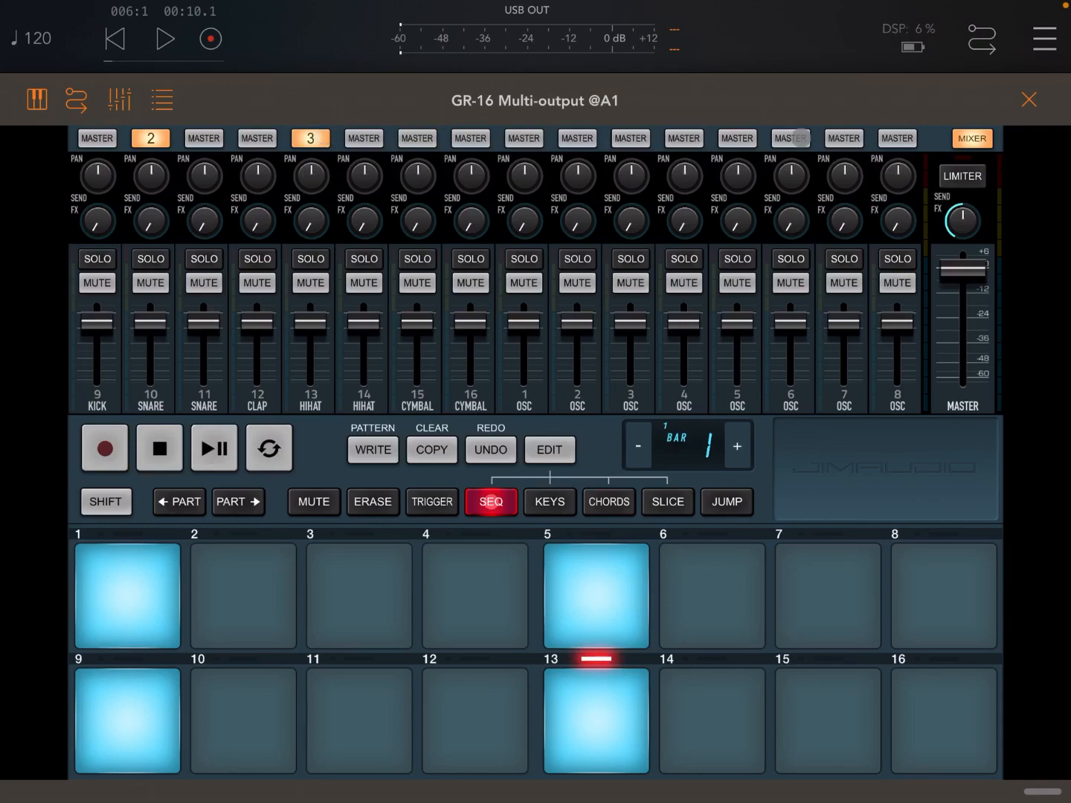
left_click(1028, 101)
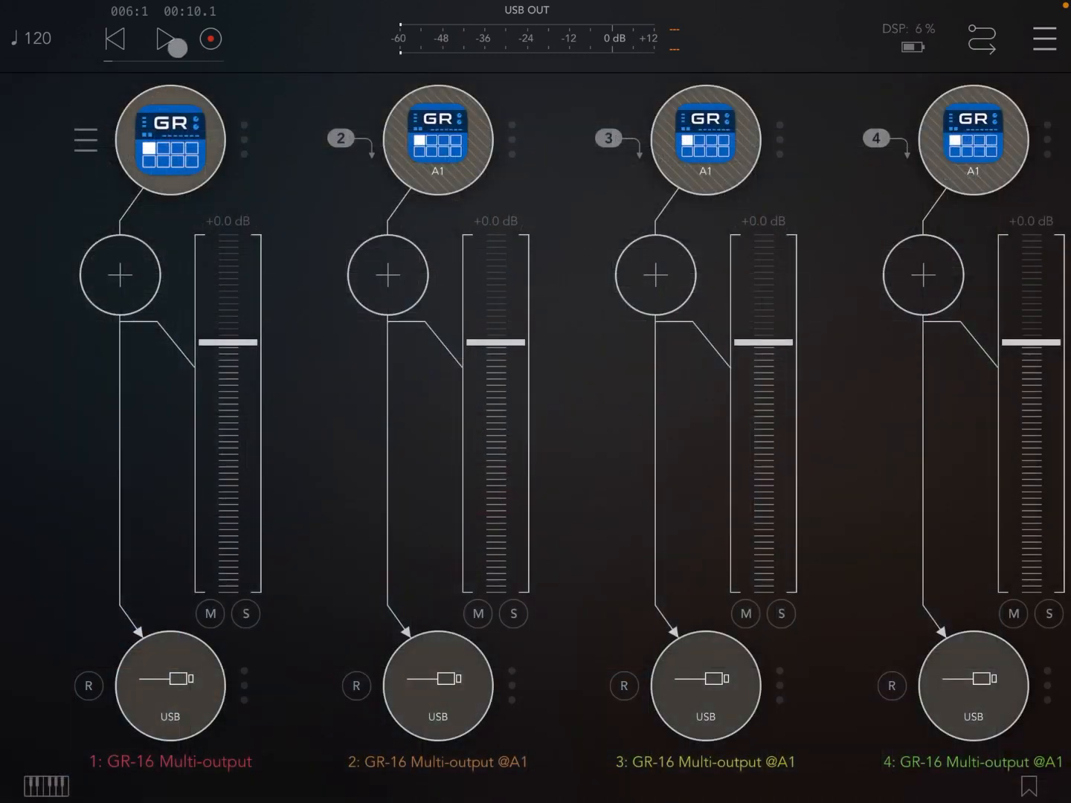
- Bring AUM's channel 2 fader down to -2.6 dB while the pattern plays
left_click(167, 39)
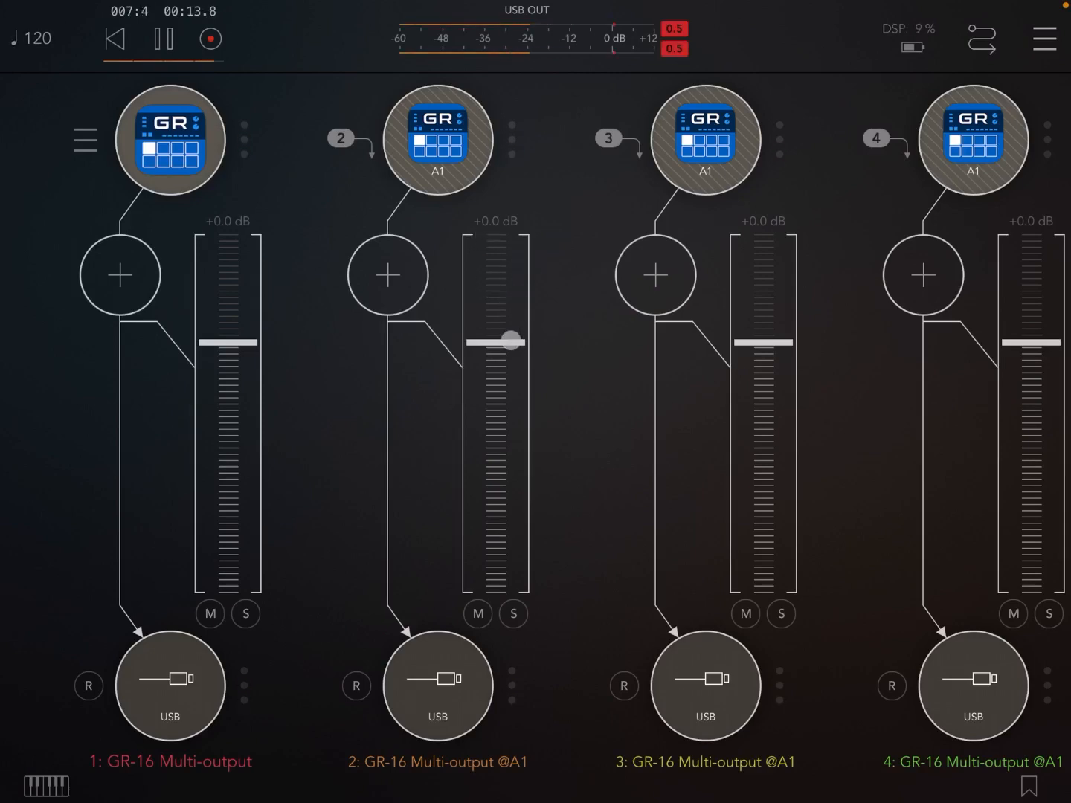
left_click_drag(511, 340, 502, 388)
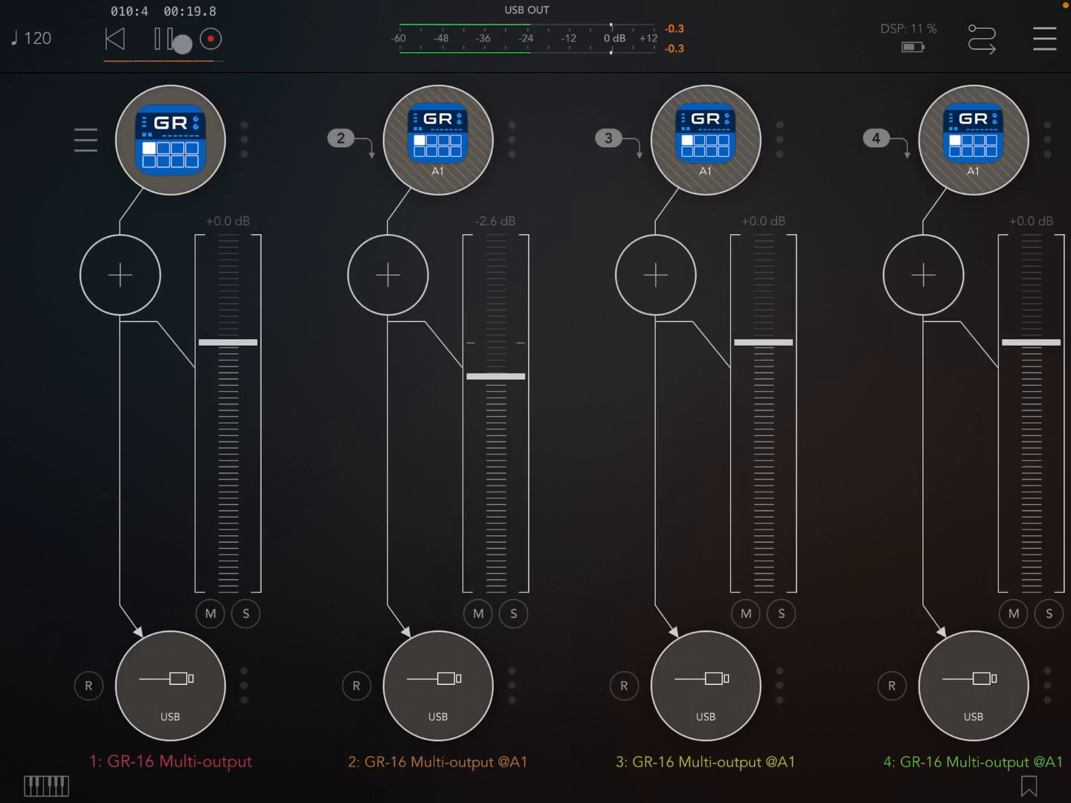
left_click(165, 39)
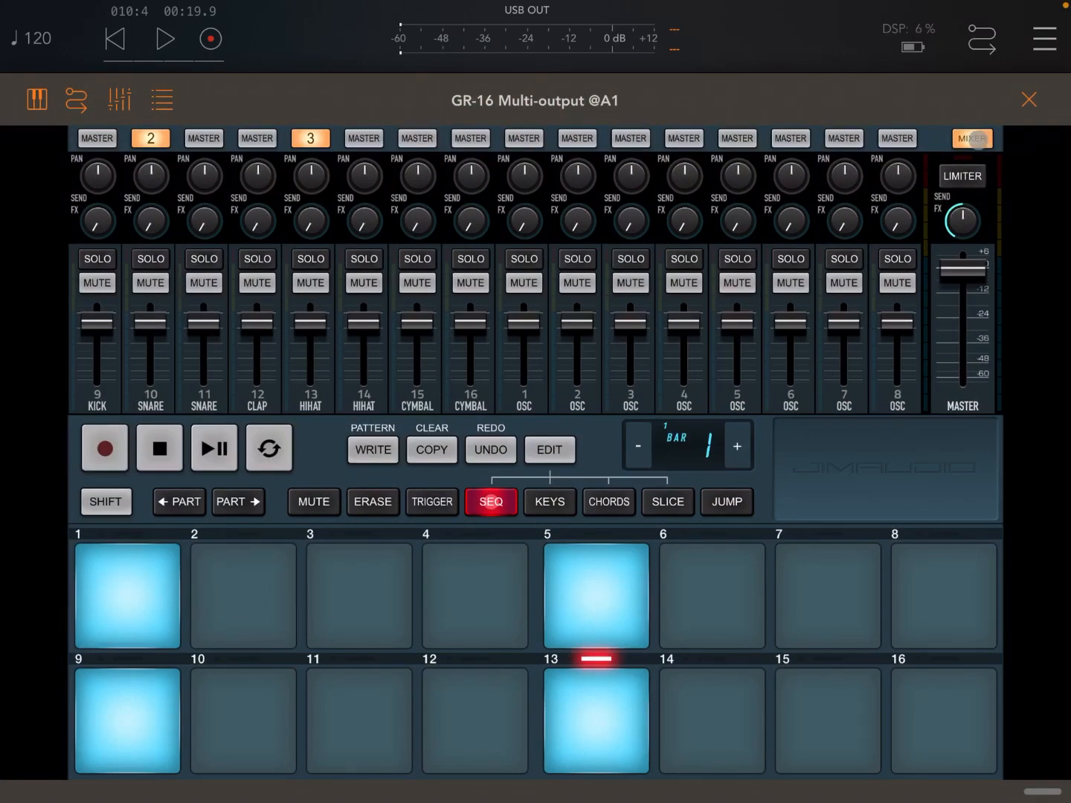
- Select Part 1's oscillator and give it the SINE+FM waveform with FM around 45
left_click(972, 139)
left_click(433, 502)
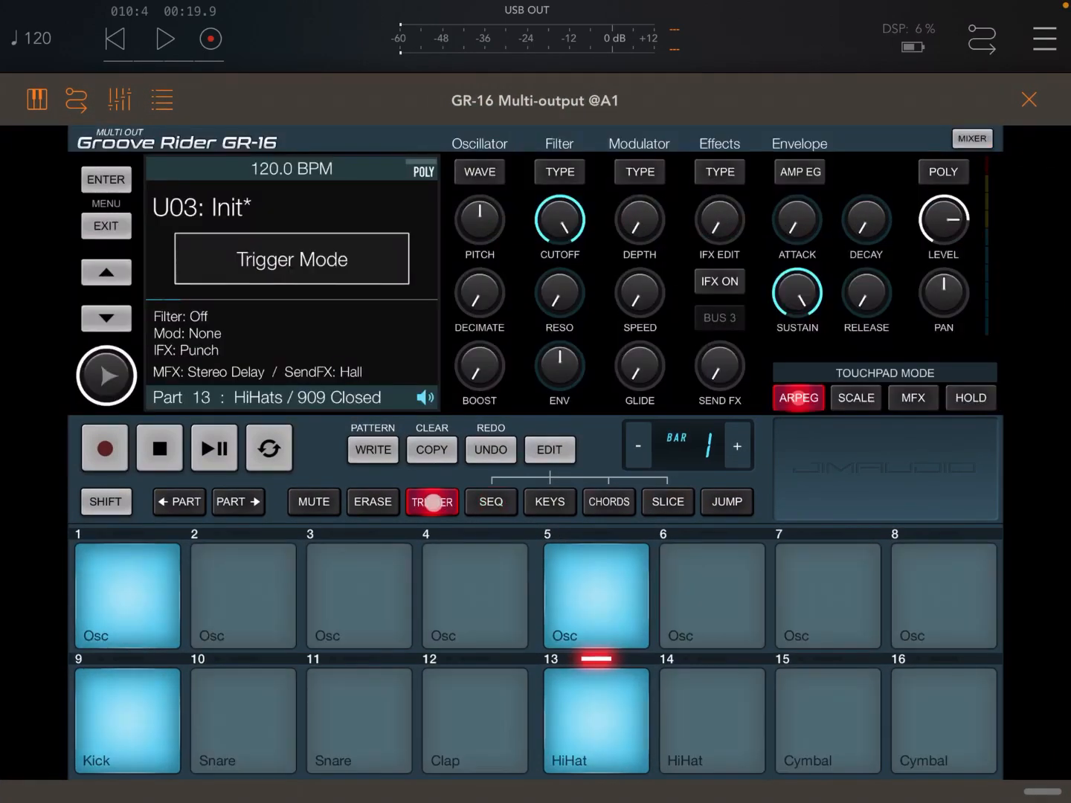
left_click(128, 592)
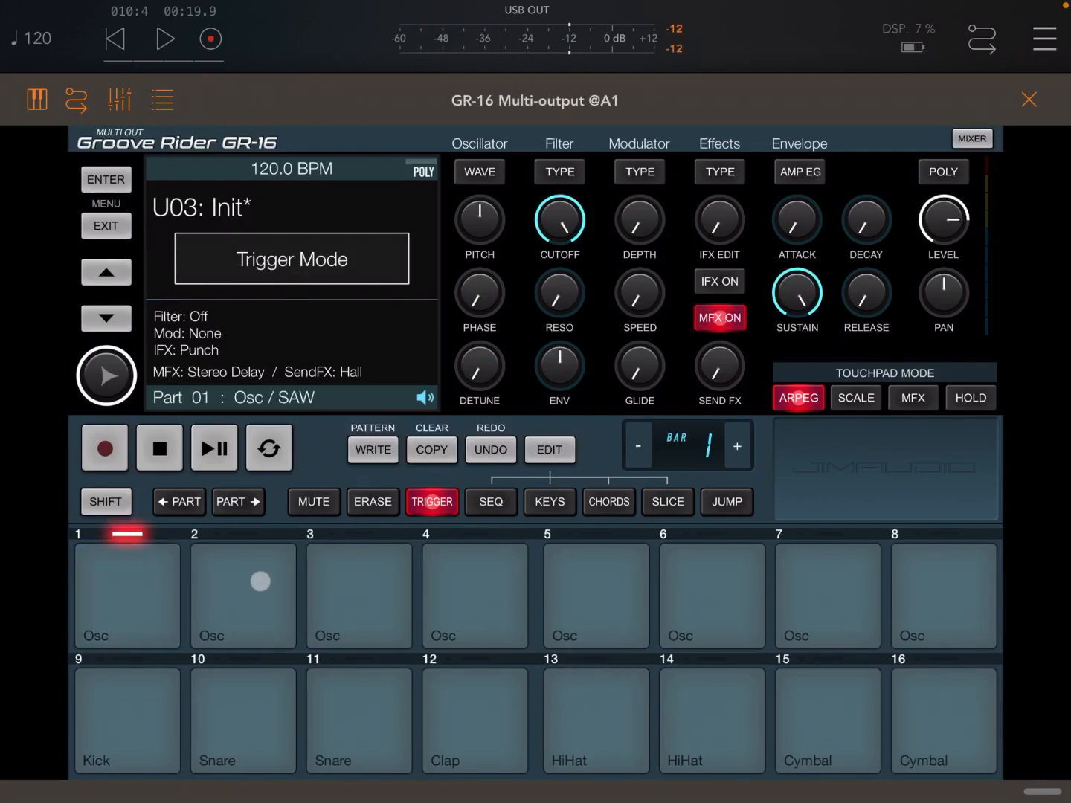
left_click(478, 171)
left_click_drag(312, 381, 398, 303)
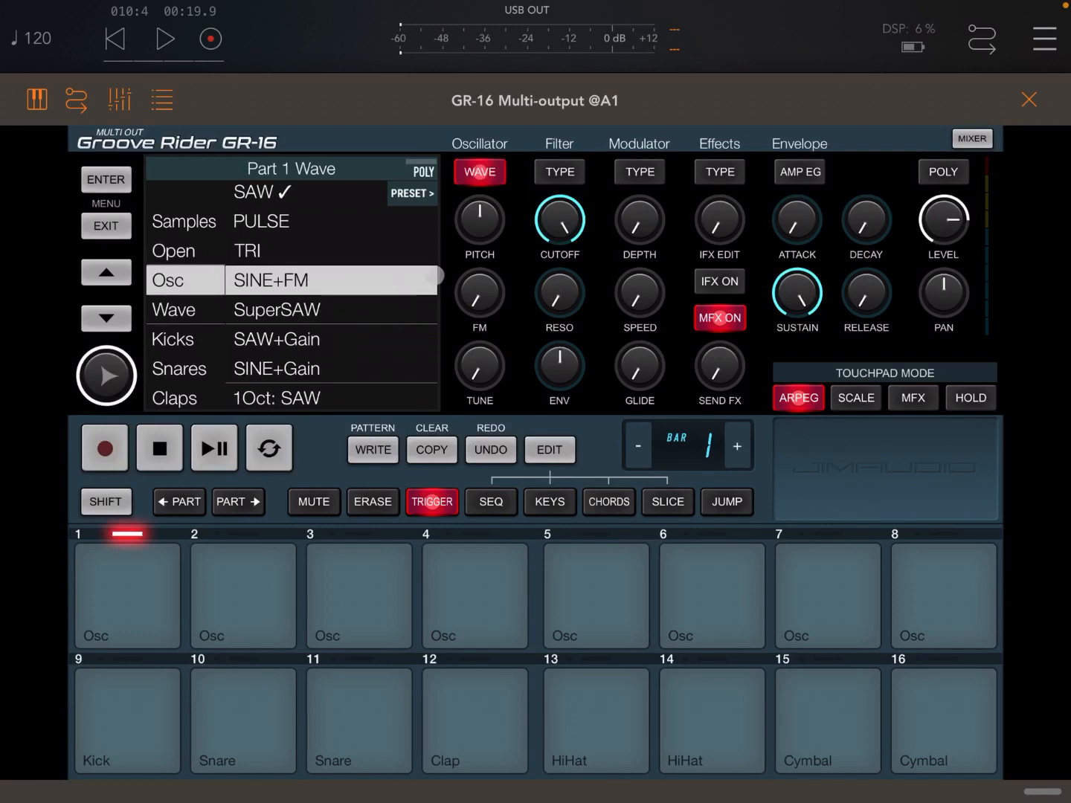
left_click_drag(478, 288, 508, 200)
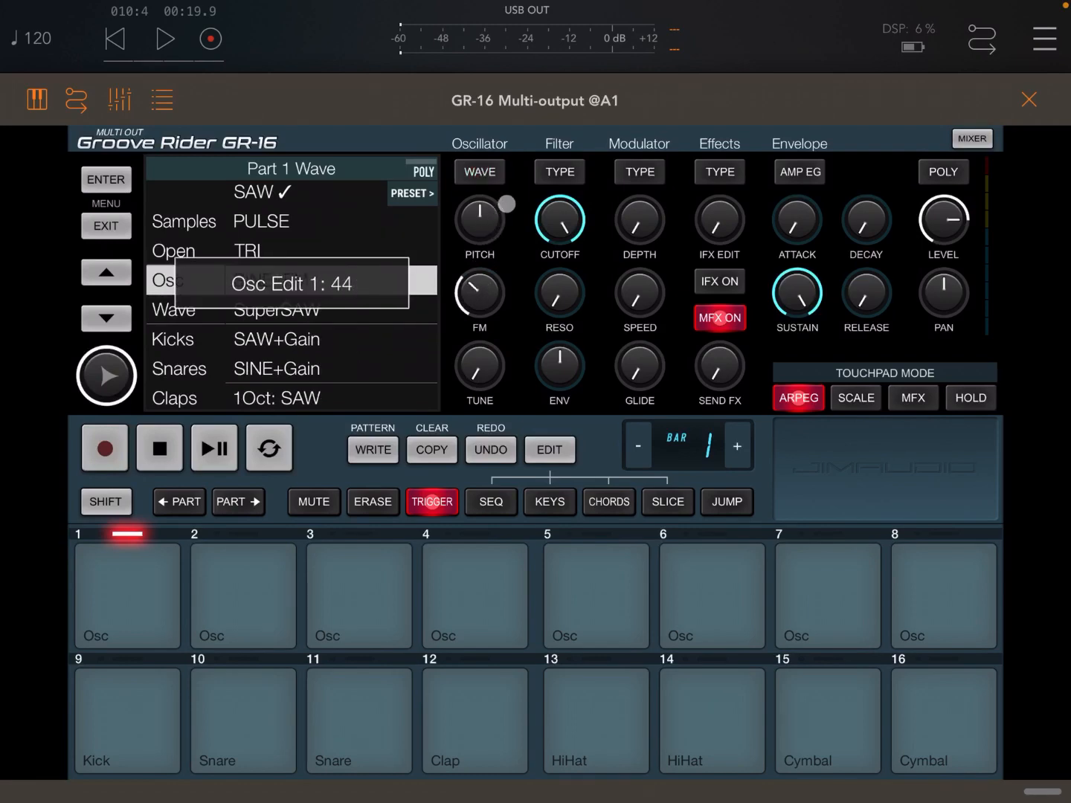
- Set the filter to LP 4-Pole Softclip with cutoff 65 and resonance 31
left_click(480, 171)
left_click(560, 172)
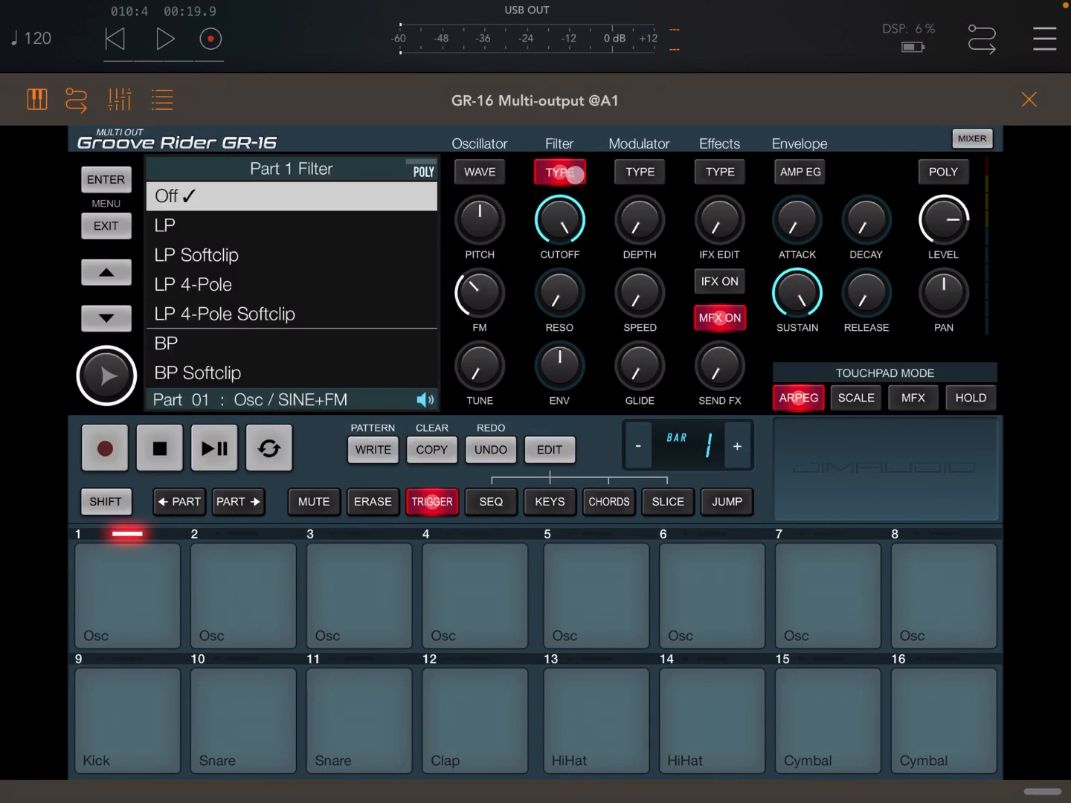
left_click(276, 313)
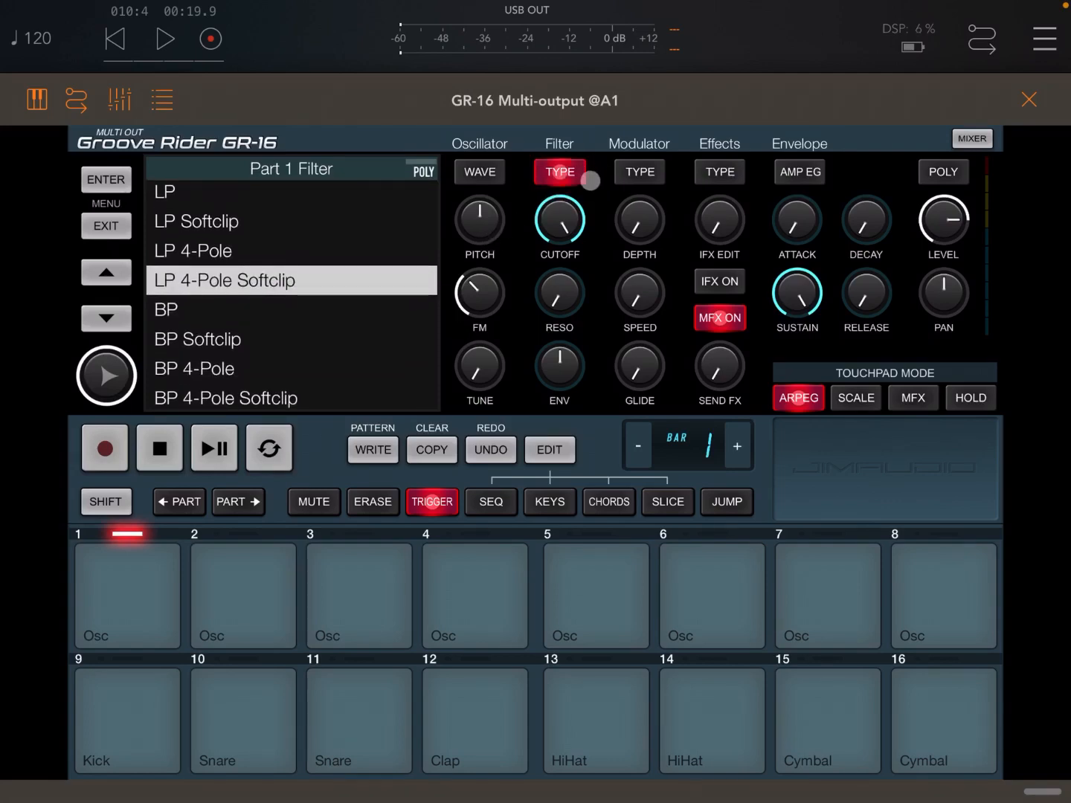
left_click(559, 172)
left_click_drag(556, 220, 584, 376)
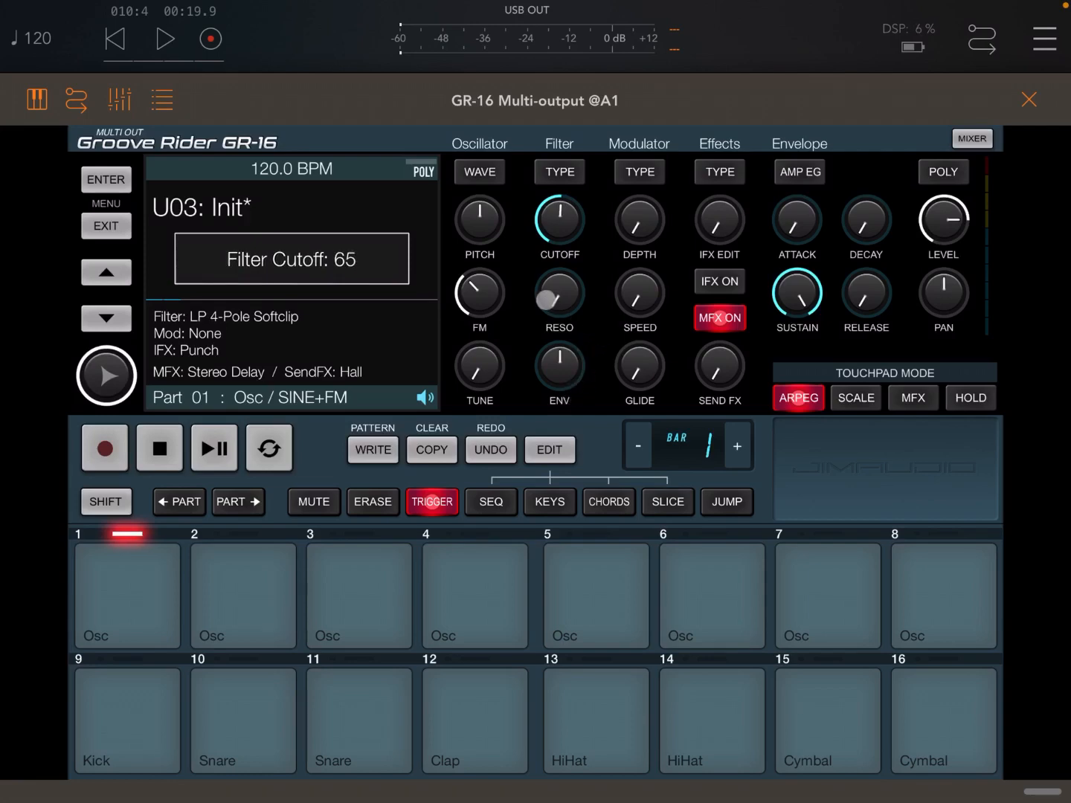
left_click_drag(545, 299, 563, 237)
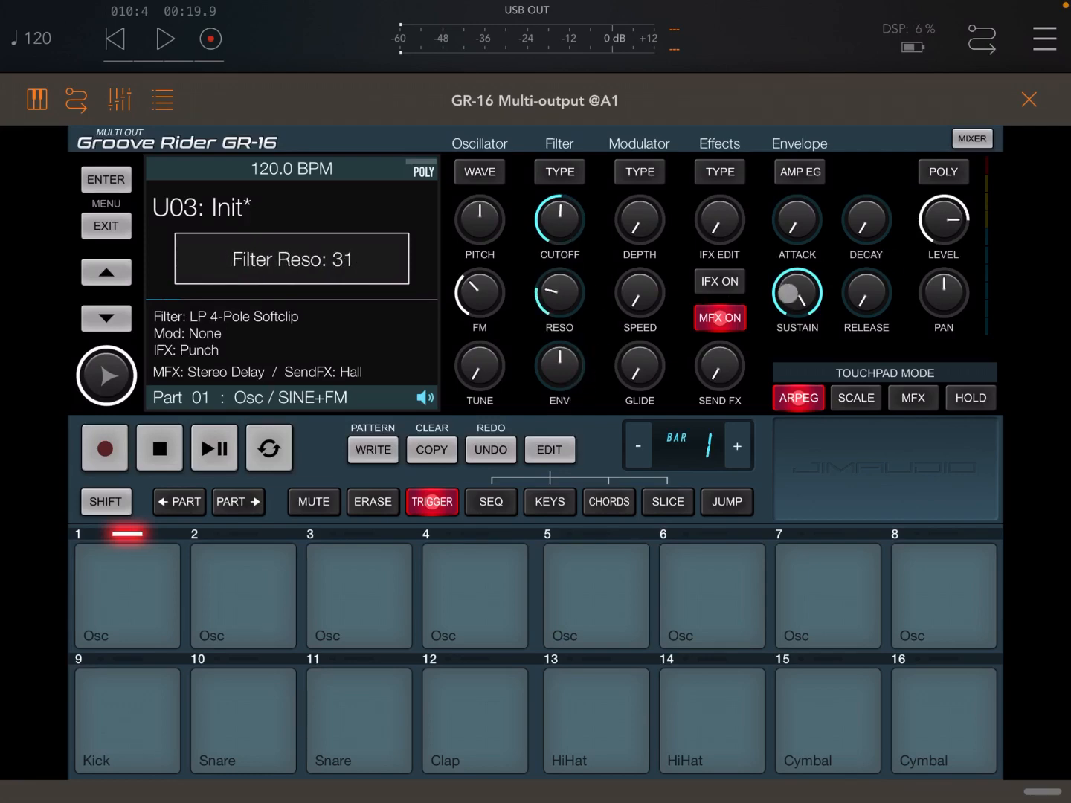
- Shape the envelope: sustain 0, slight attack, decay 118, release 13, filter env +0.26
left_click_drag(789, 293, 798, 545)
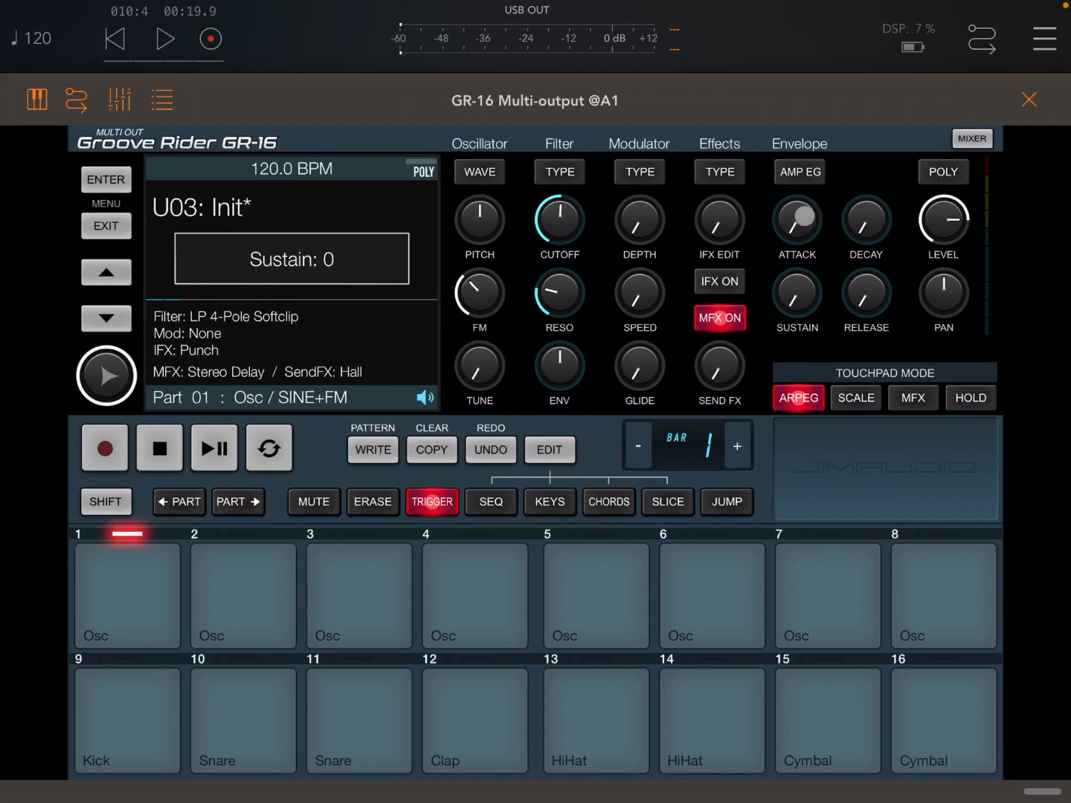
left_click_drag(797, 220, 798, 191)
left_click_drag(866, 220, 876, 4)
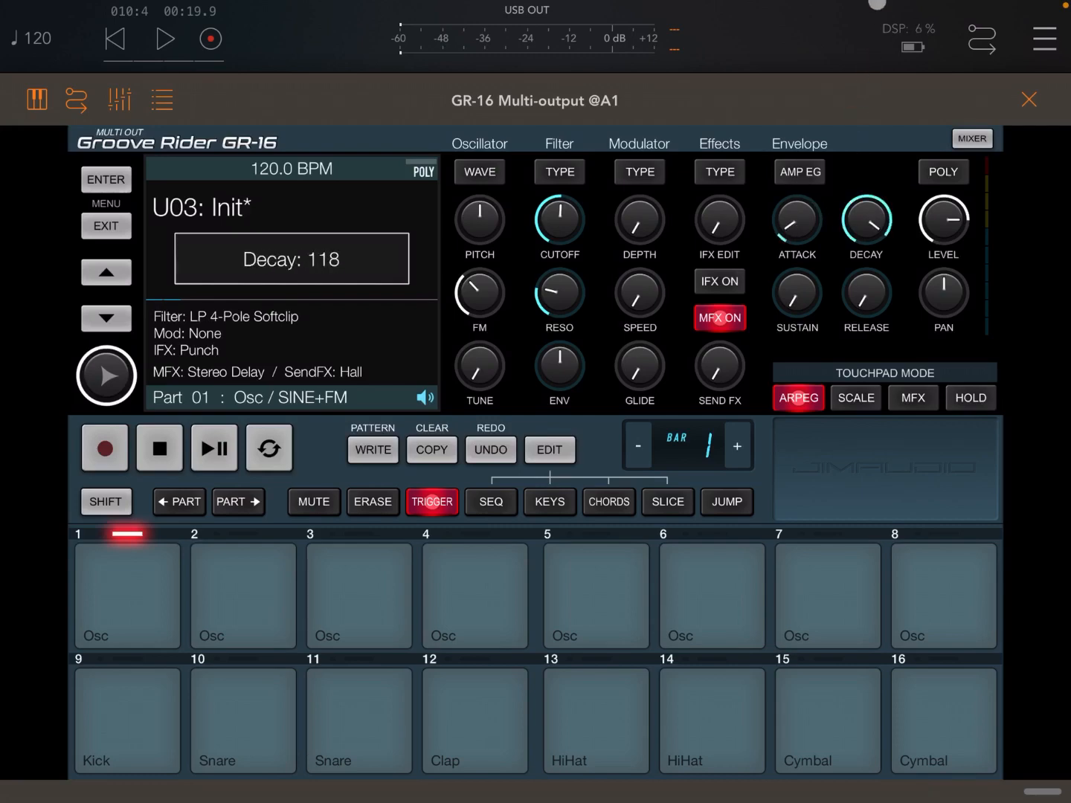
left_click_drag(869, 286, 865, 251)
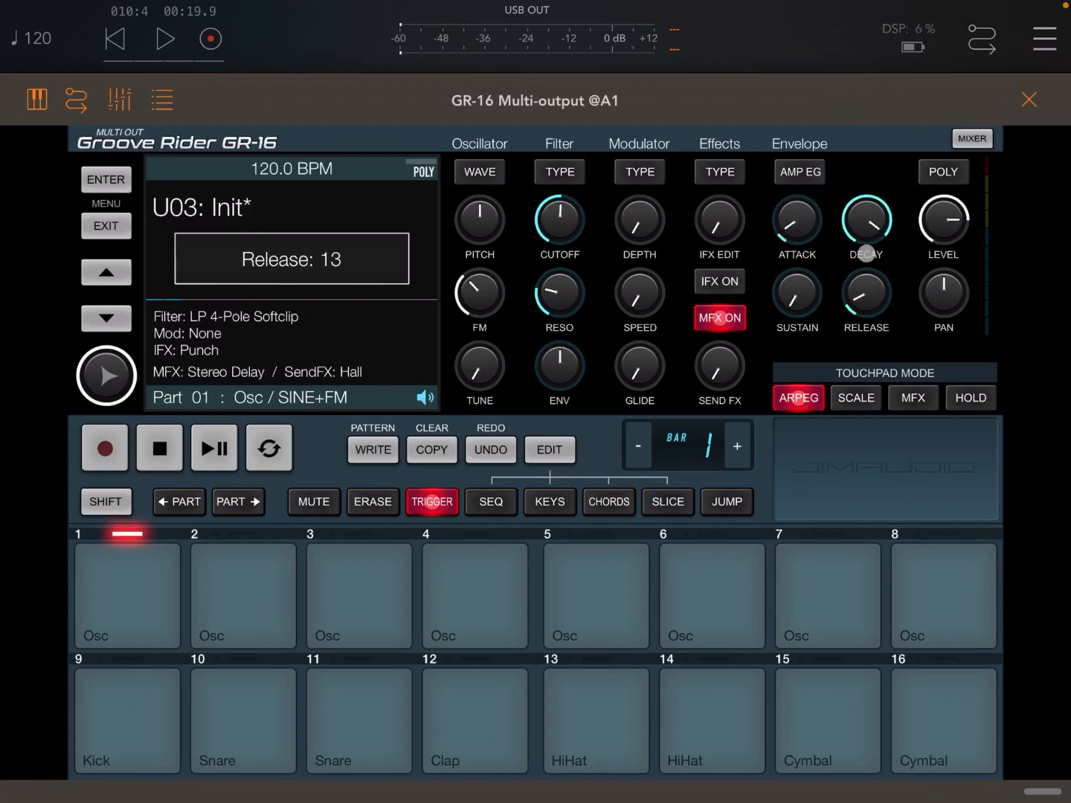
left_click_drag(550, 389, 561, 331)
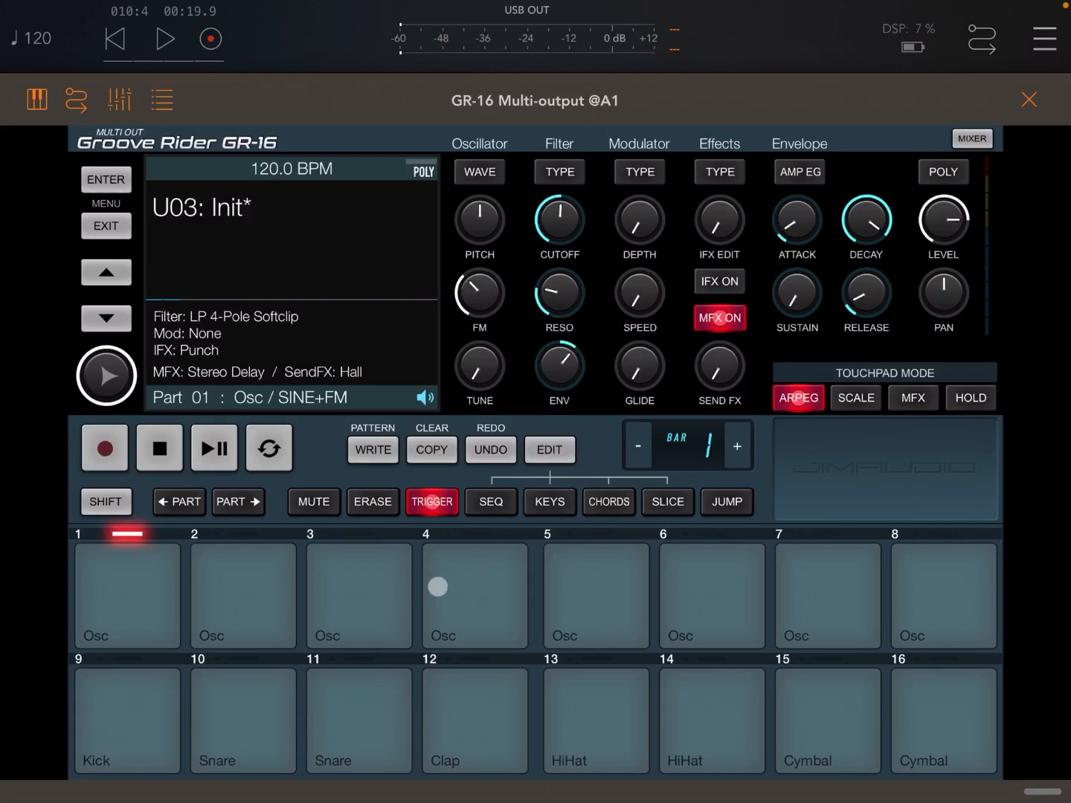
- Switch the pads to KEYS and audition the sound with a few notes
left_click(550, 502)
left_click(475, 596)
left_click(597, 596)
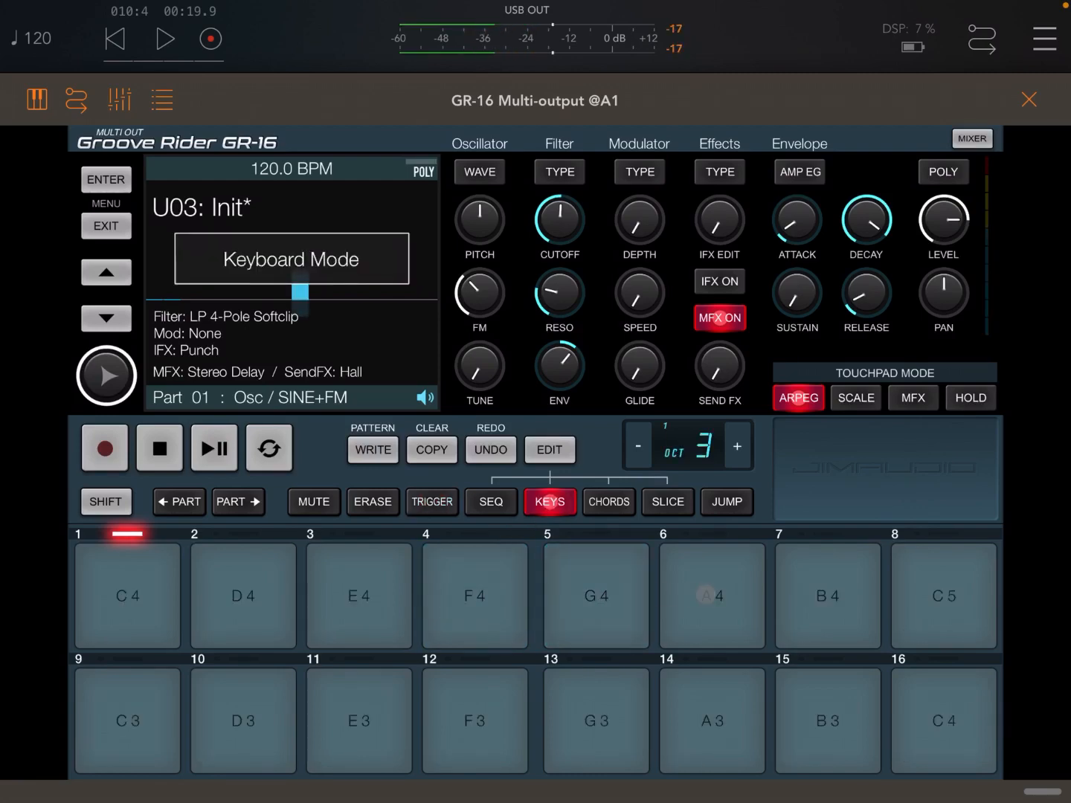
left_click(711, 596)
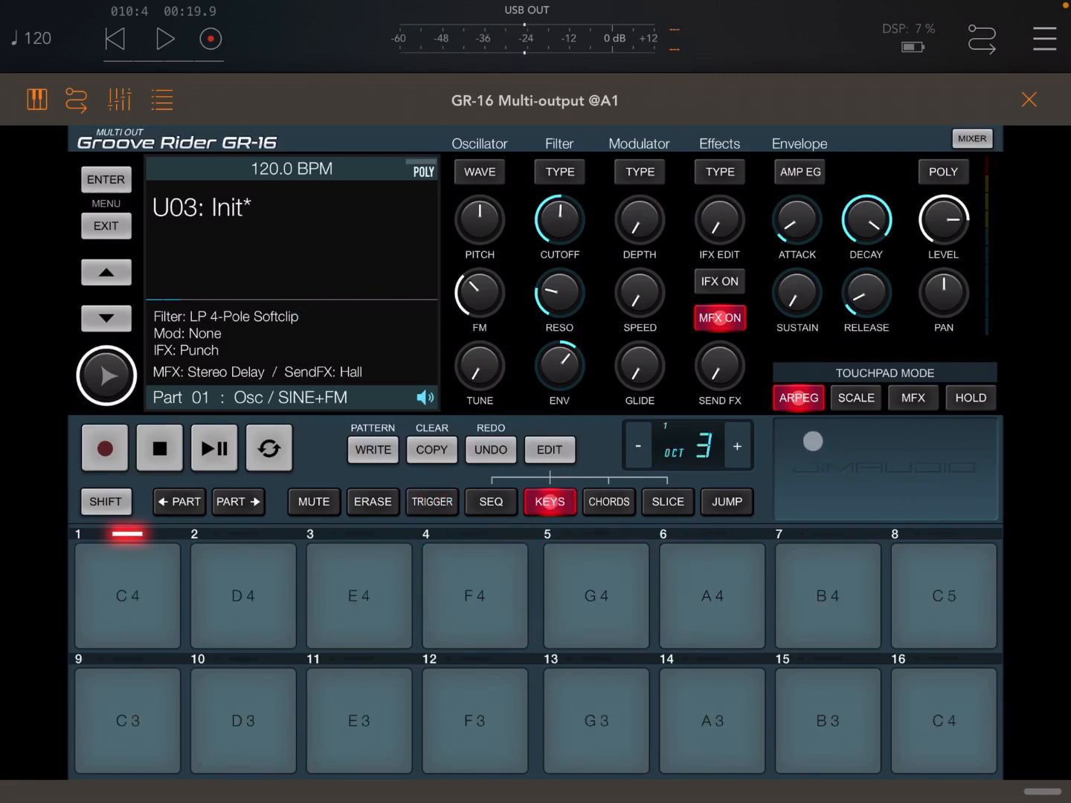
- Set the arpeggiator to pattern 23, Random mode and two octaves
left_click(799, 398)
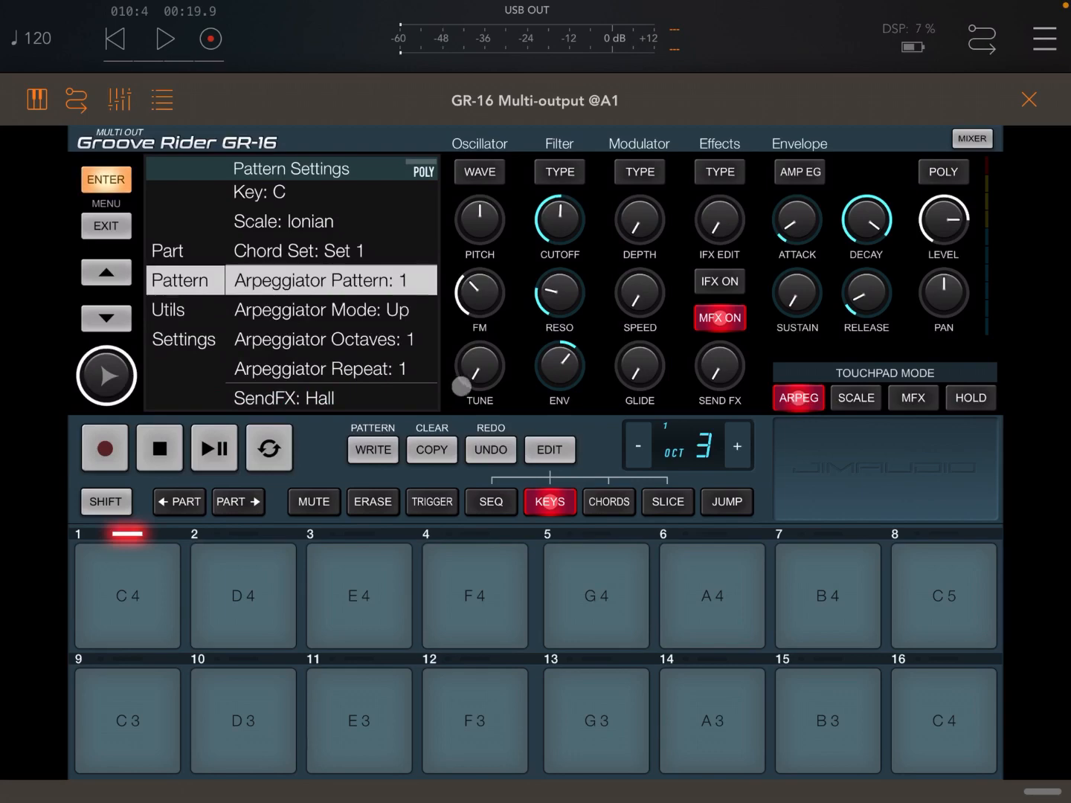
left_click_drag(130, 352, 126, 85)
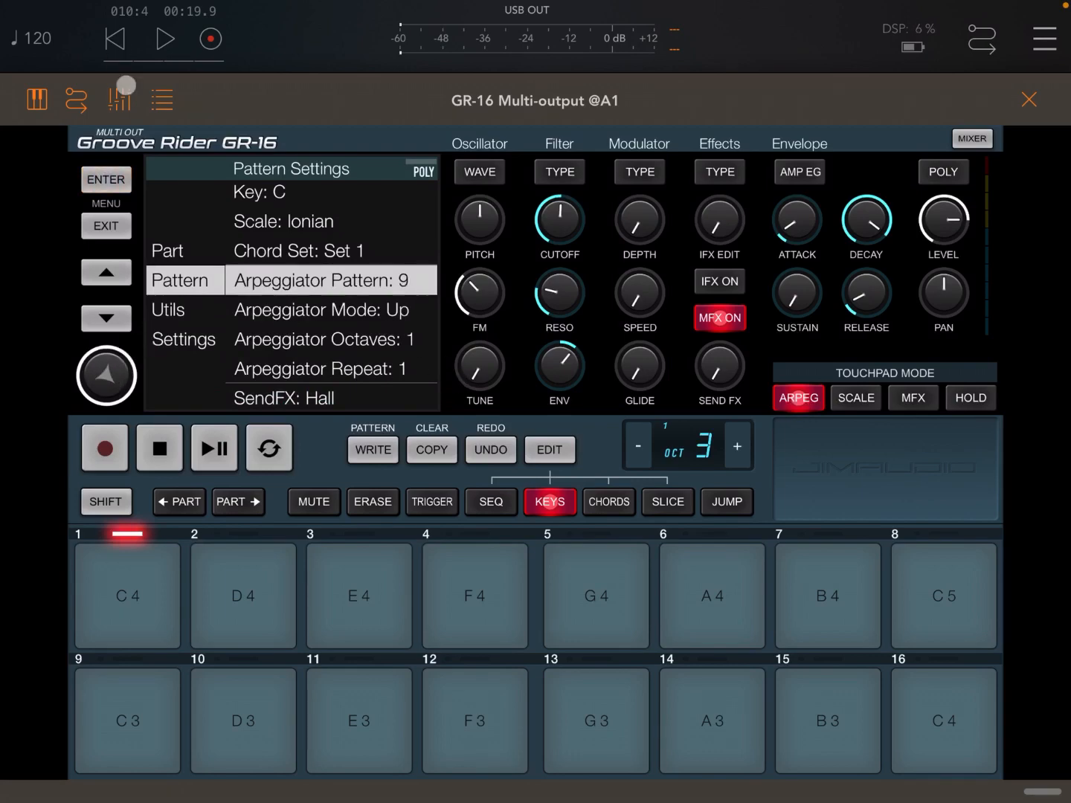
left_click_drag(124, 371, 119, 276)
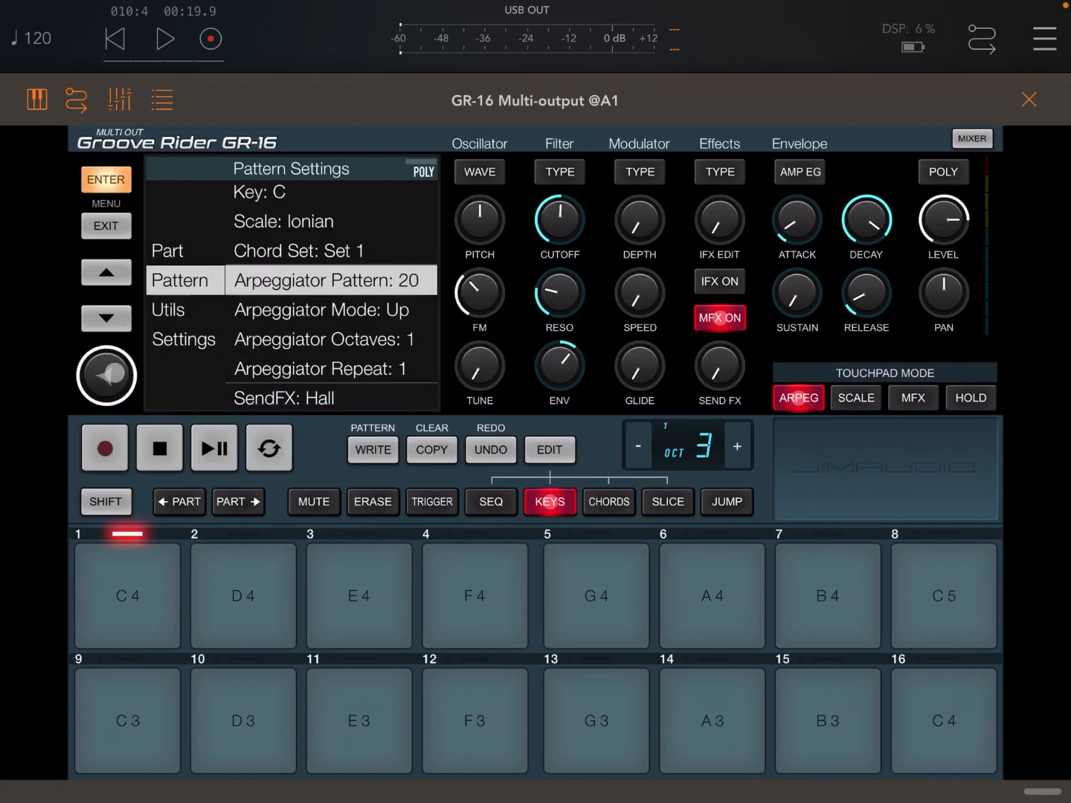
left_click_drag(117, 374, 127, 204)
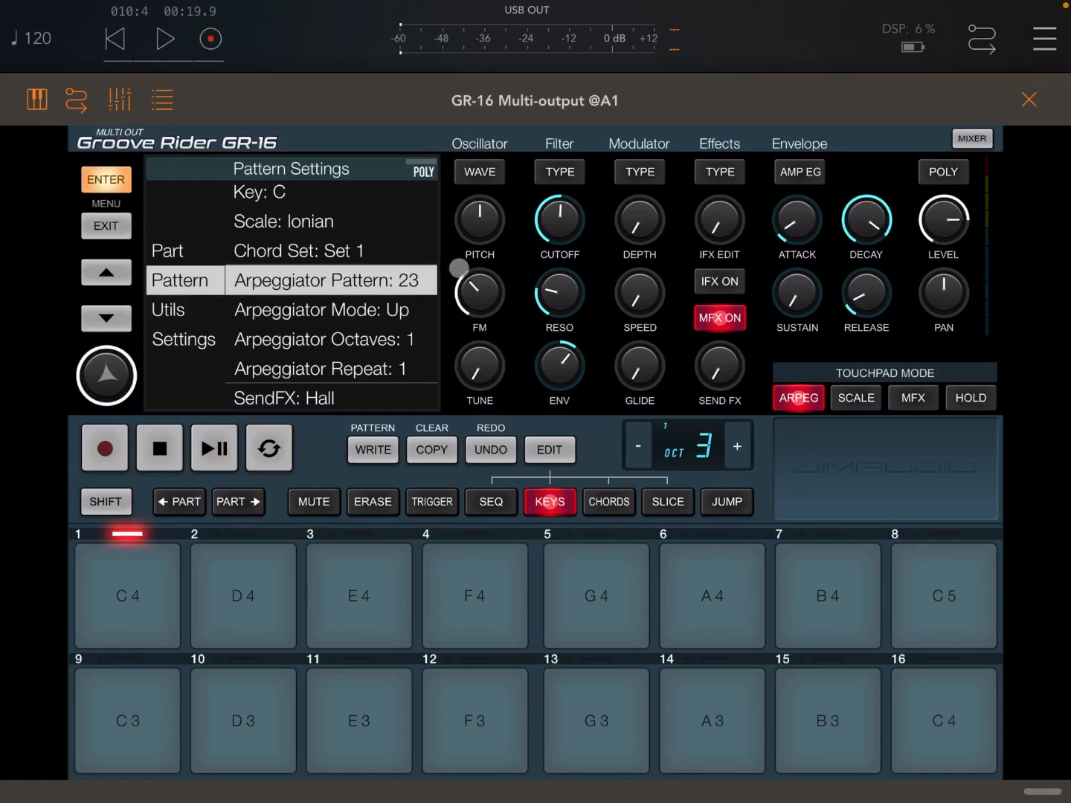
left_click(405, 312)
left_click(378, 293)
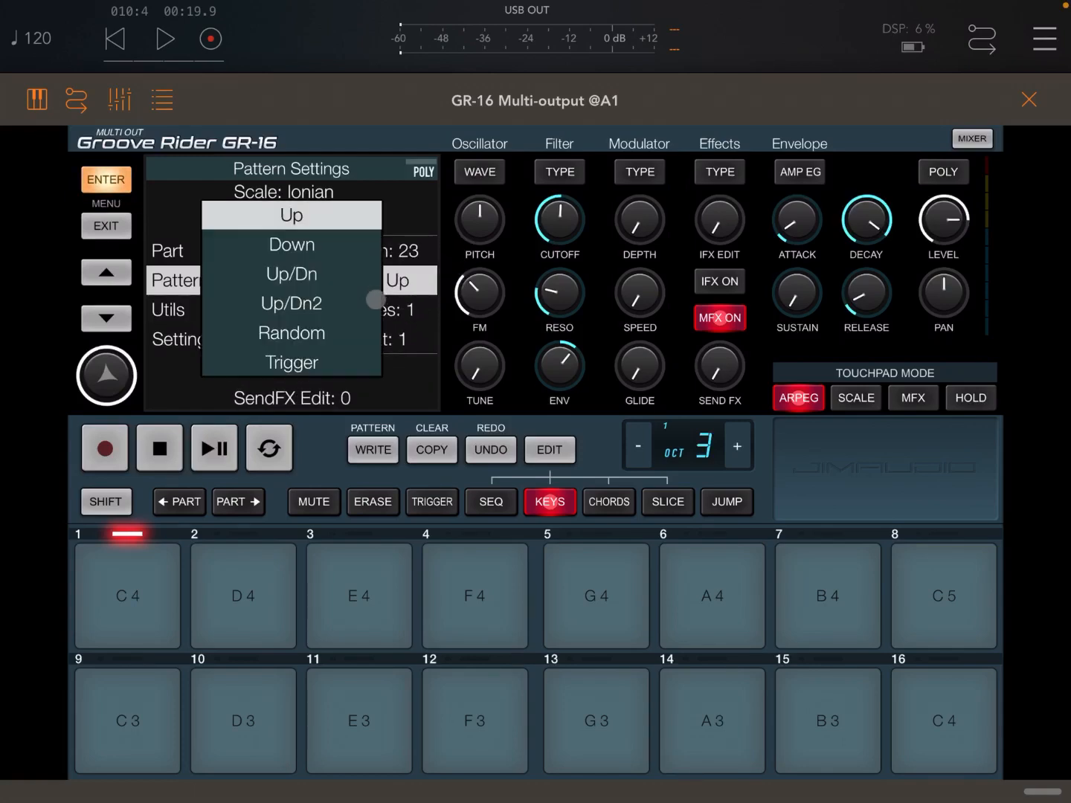
left_click(360, 332)
left_click(381, 322)
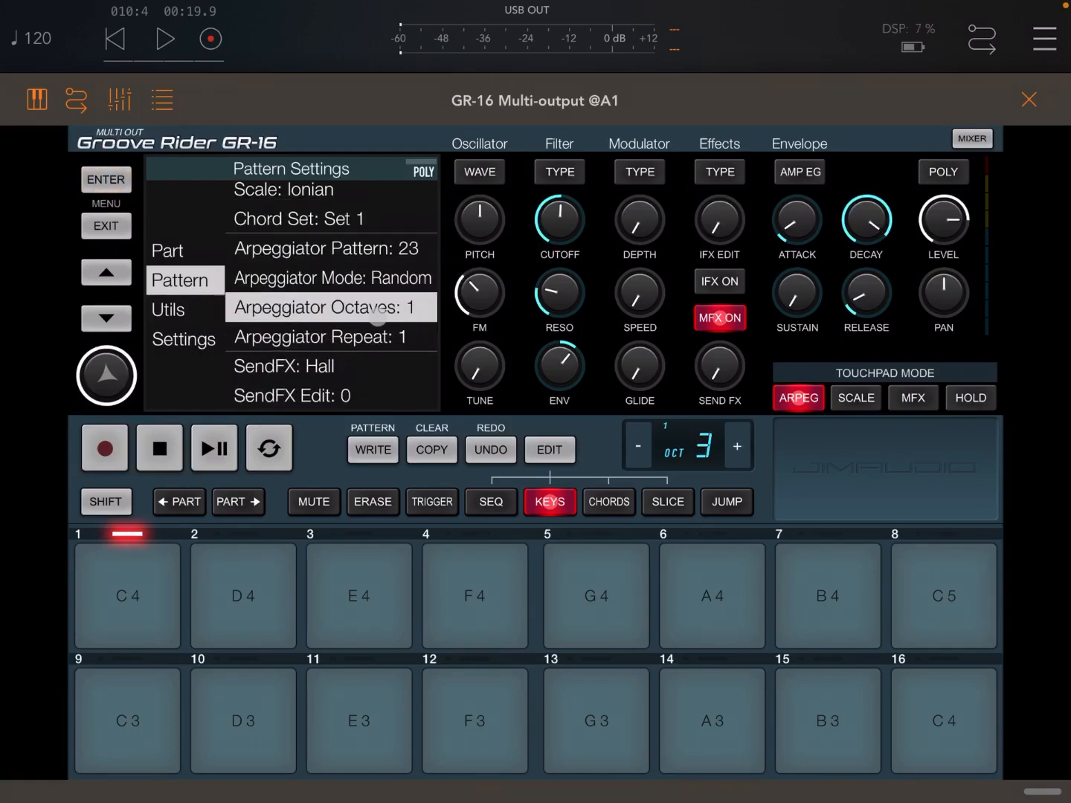
scroll(377, 312, "down", 1)
left_click(381, 284)
left_click(345, 275)
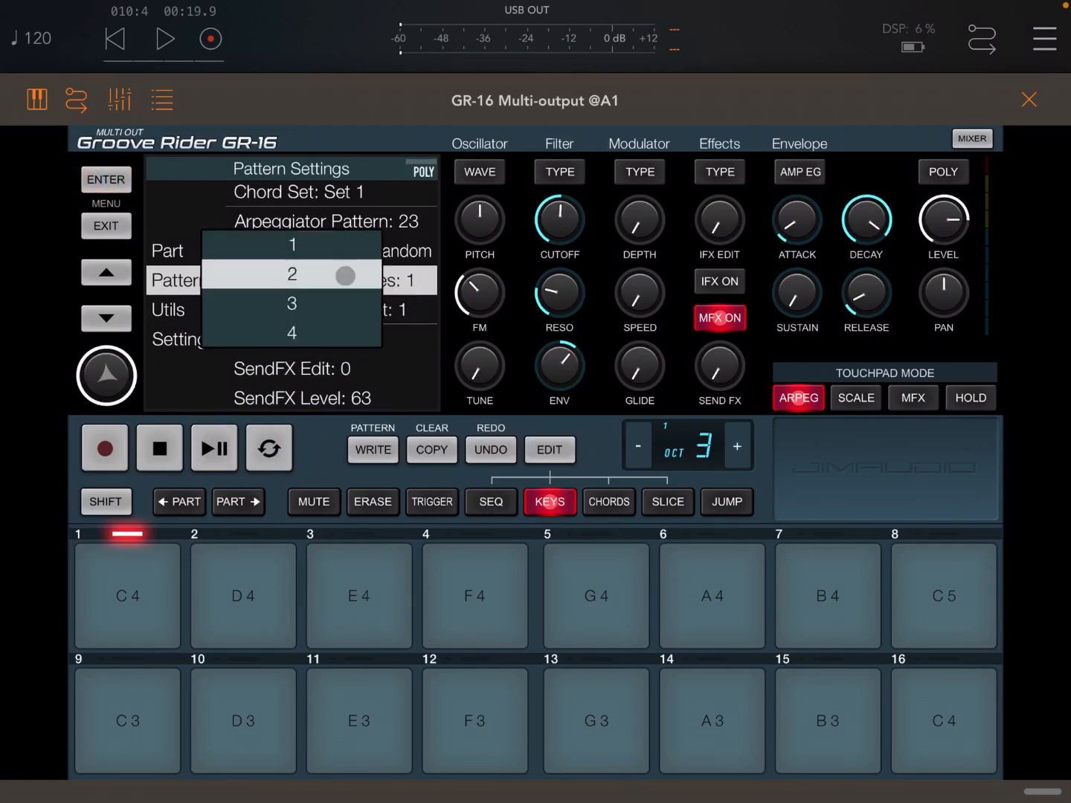
- Choose the C Aeolian scale and play the arpeggio from the ARPEG+SCALE touchpad
left_click(856, 397)
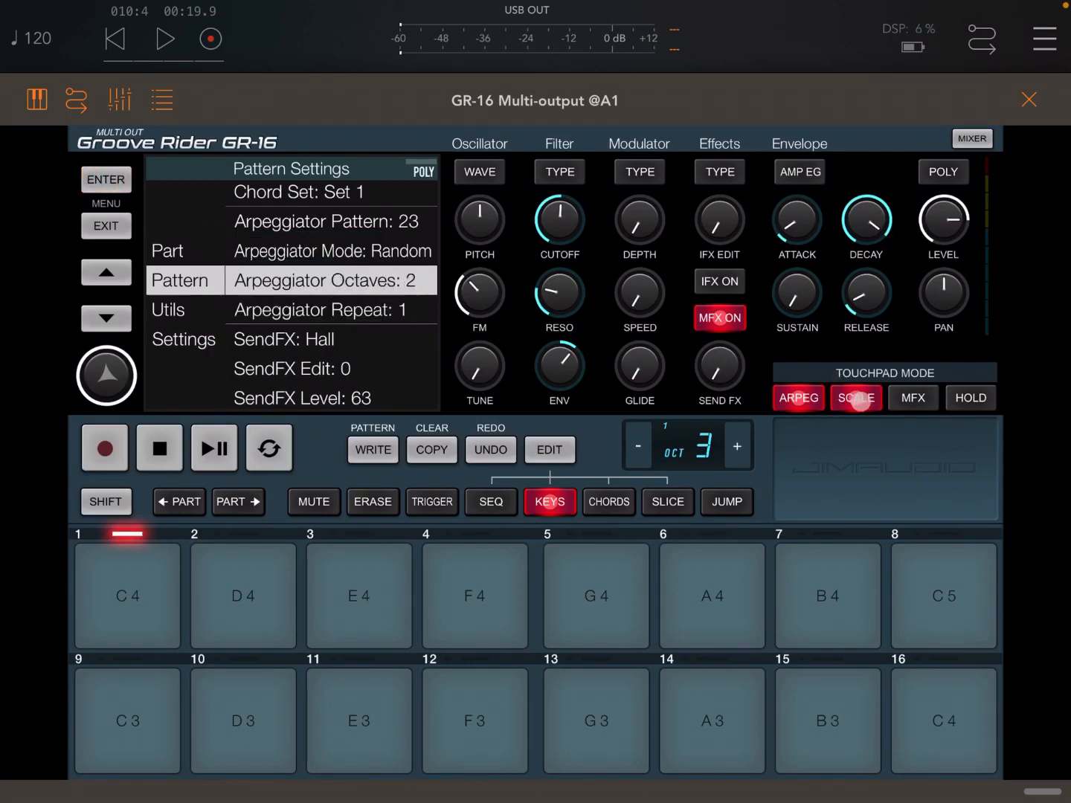
left_click(856, 398)
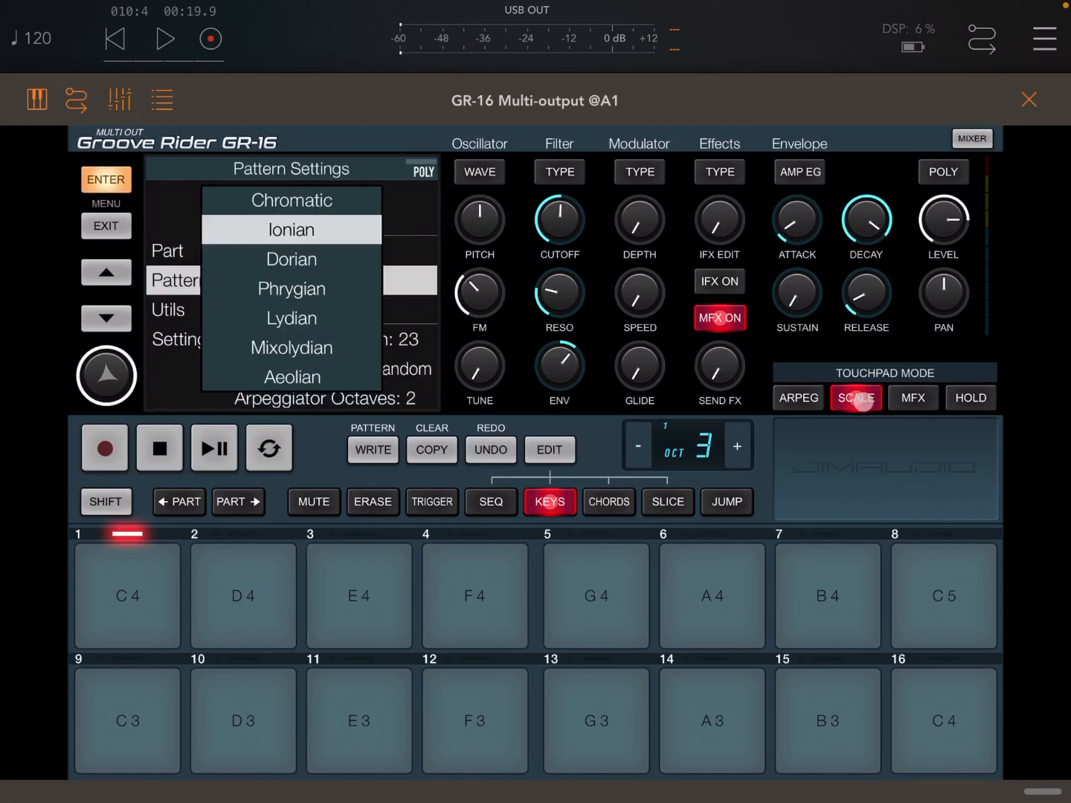
left_click(325, 373)
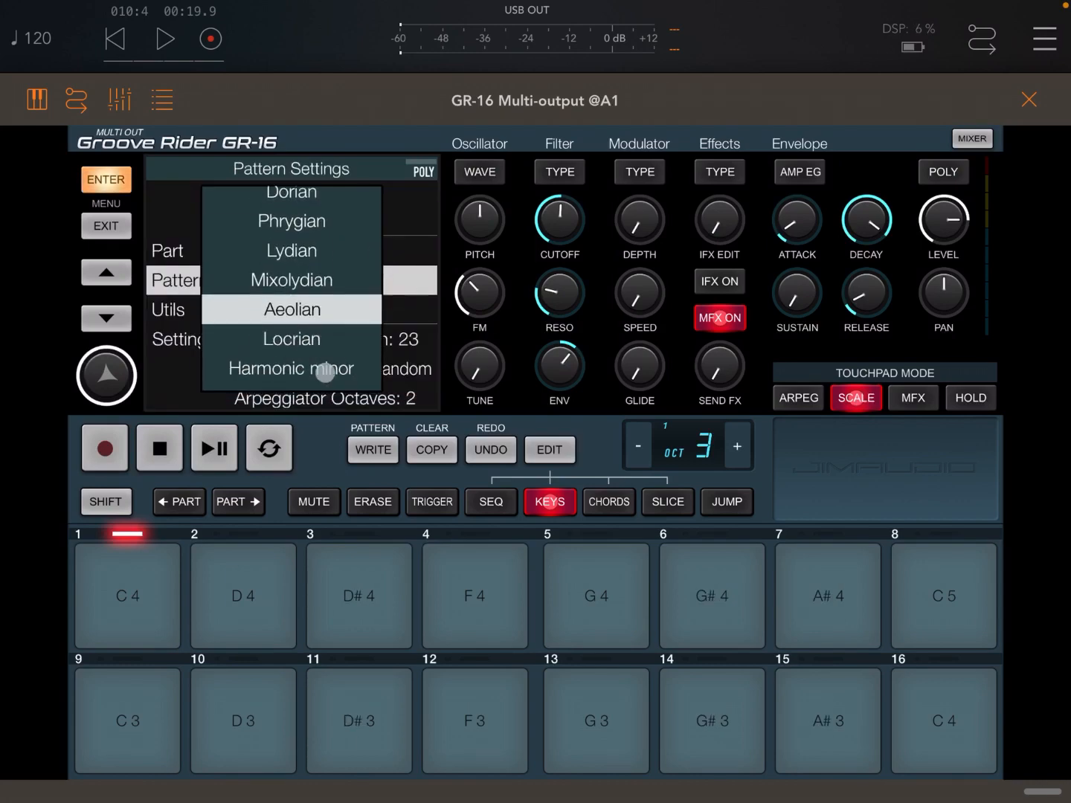
left_click(311, 289)
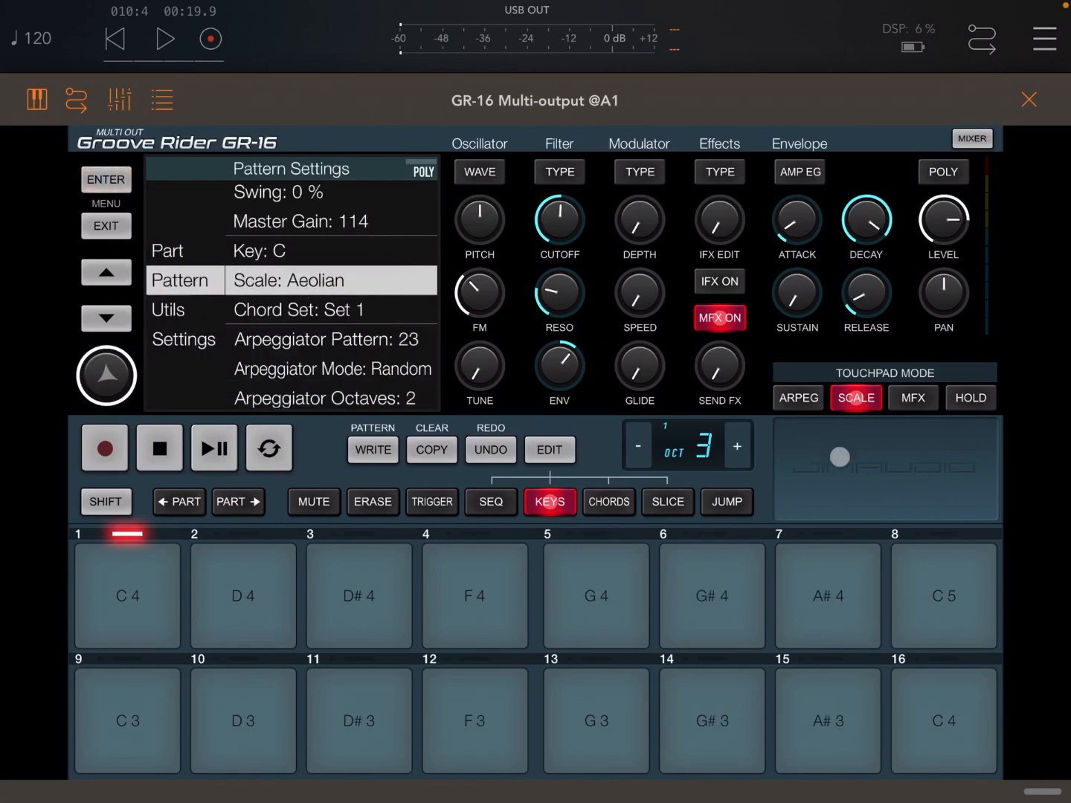
left_click(799, 398)
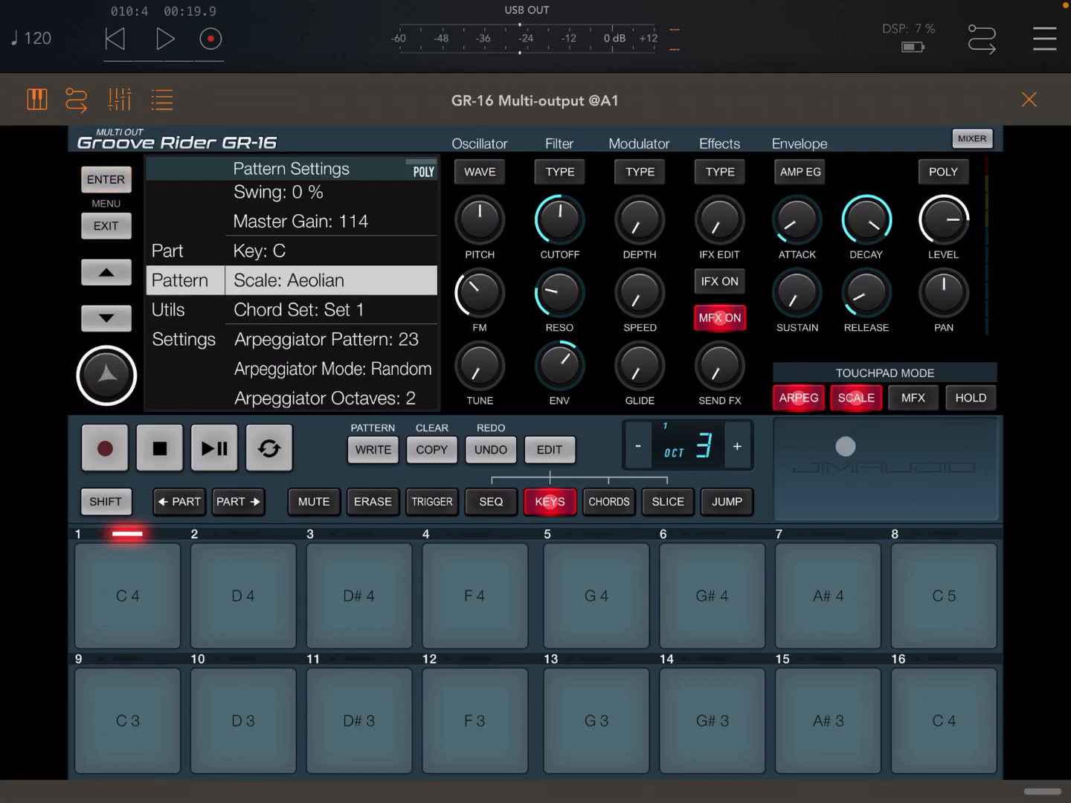
left_click_drag(833, 468, 826, 441)
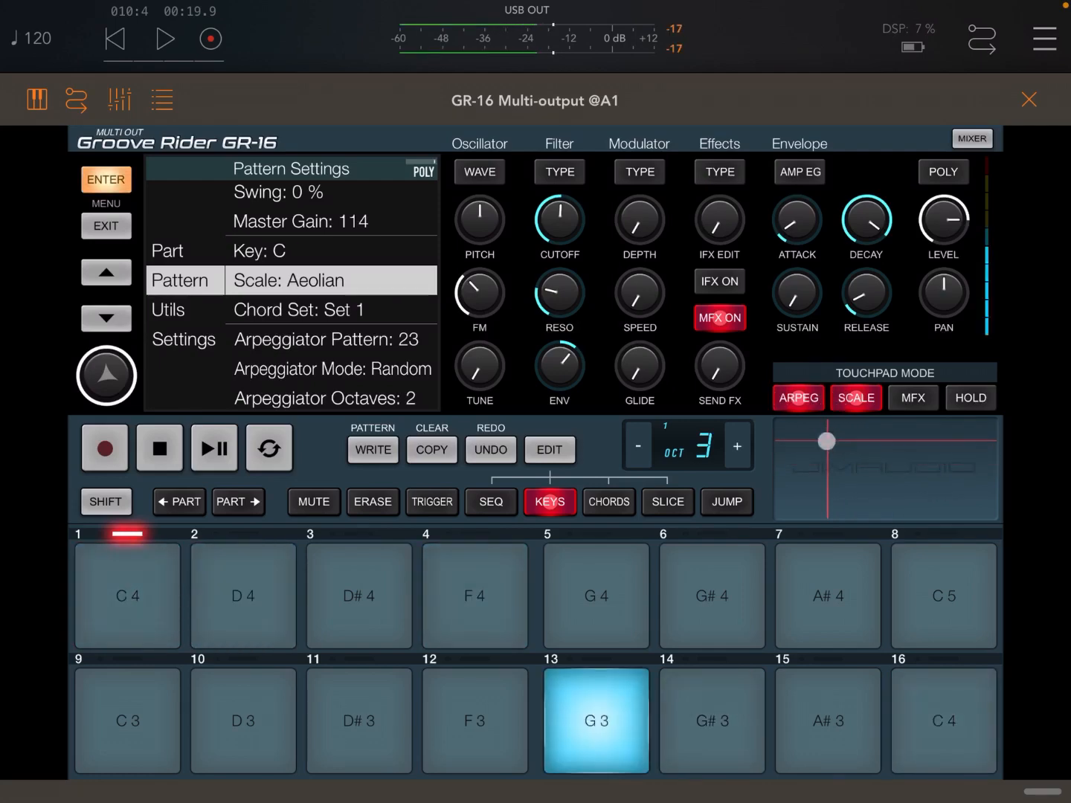
mouse_move(826, 441)
left_mouse_down()
mouse_move(830, 480)
mouse_move(824, 456)
left_mouse_up()
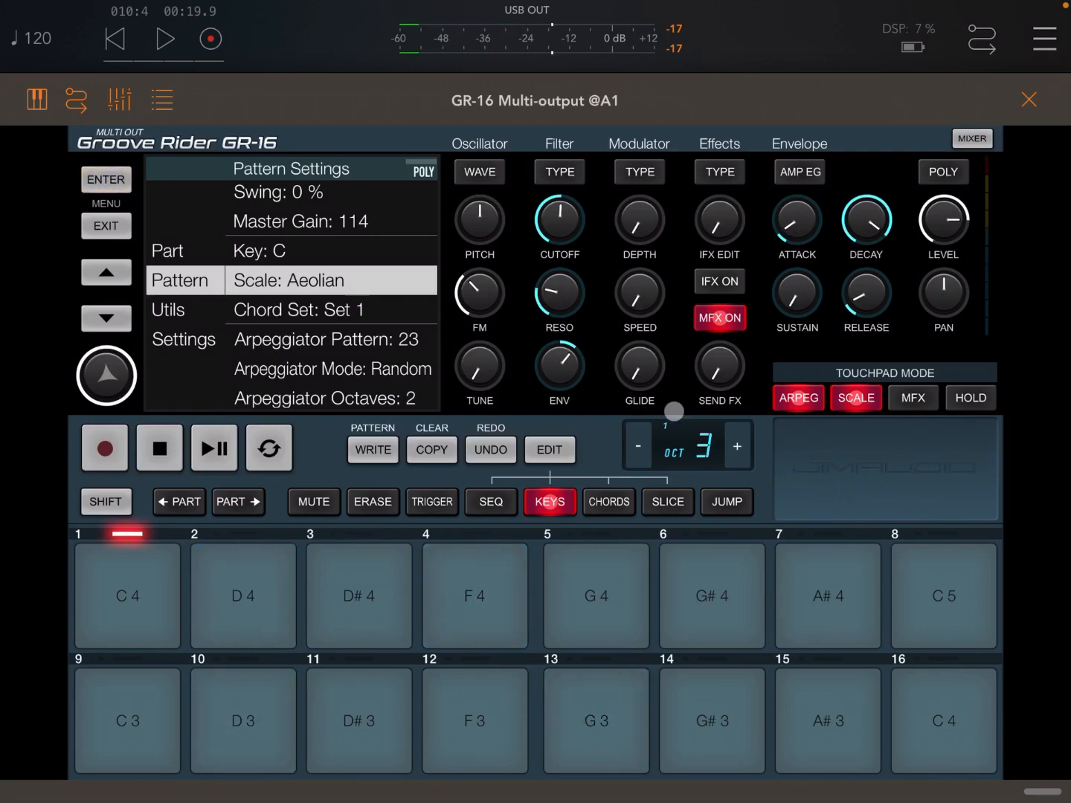
- Record the touchpad arpeggio into the pattern, then stop
left_click(105, 449)
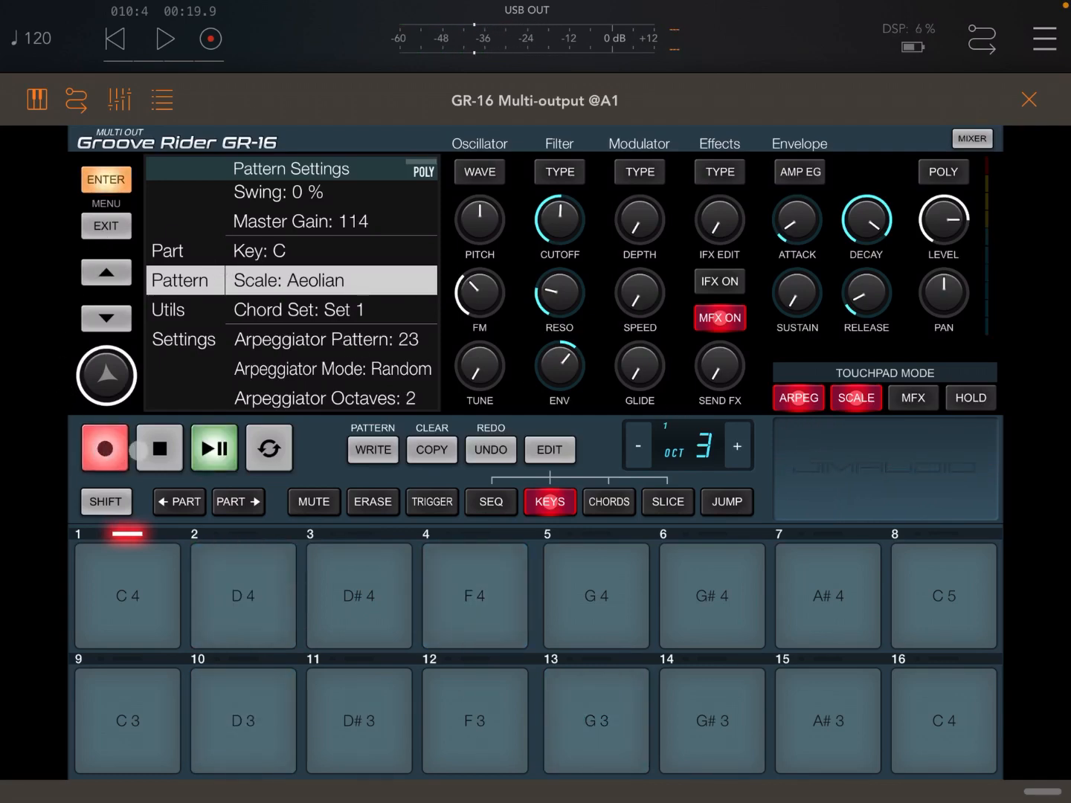
mouse_move(827, 440)
left_mouse_down()
mouse_move(843, 448)
mouse_move(778, 449)
left_mouse_up()
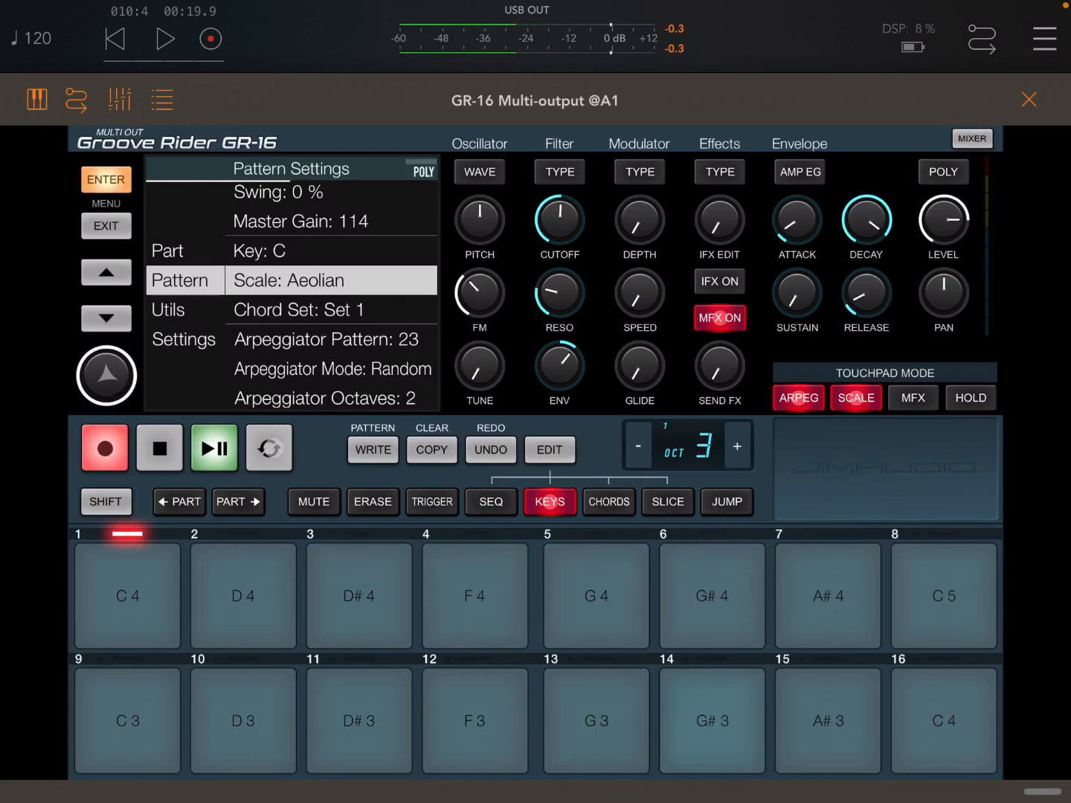
left_click(104, 448)
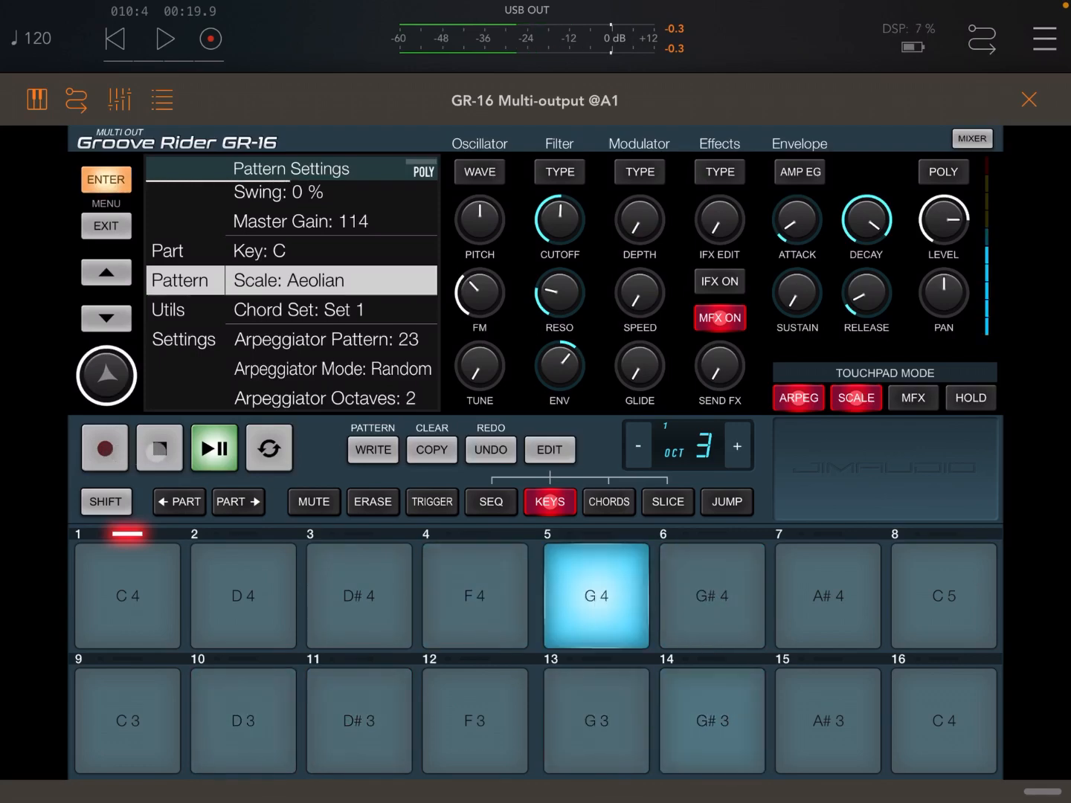
left_click(159, 449)
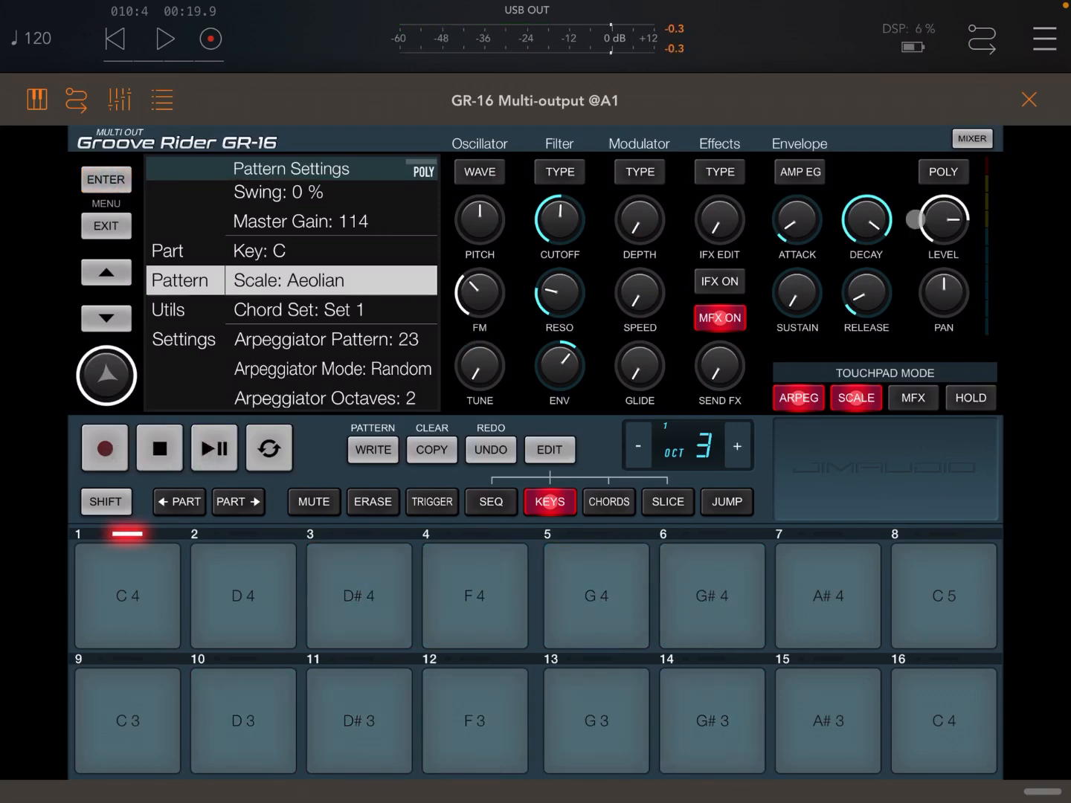
- View the mixer's part output assignments (Part 1 on output 4) and close GR-16
left_click(972, 139)
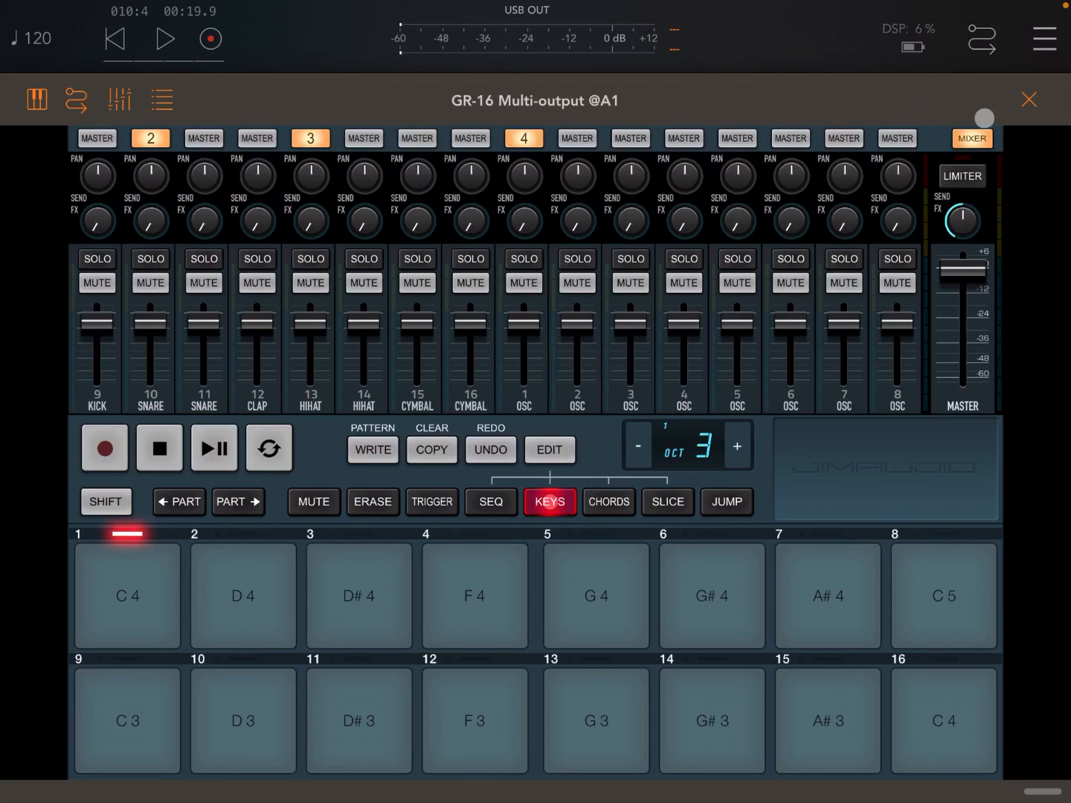
left_click(1029, 99)
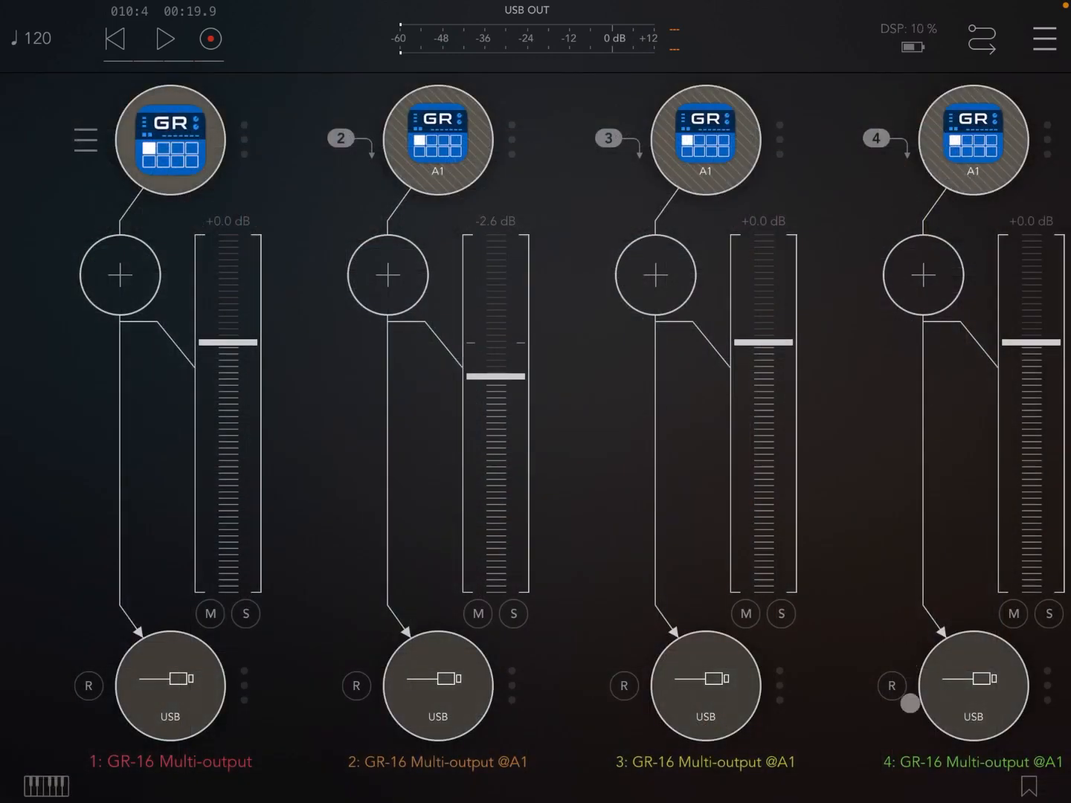
- Listen to the outputs and lower AUM's channel 3 fader to -8.9 dB
left_click(166, 39)
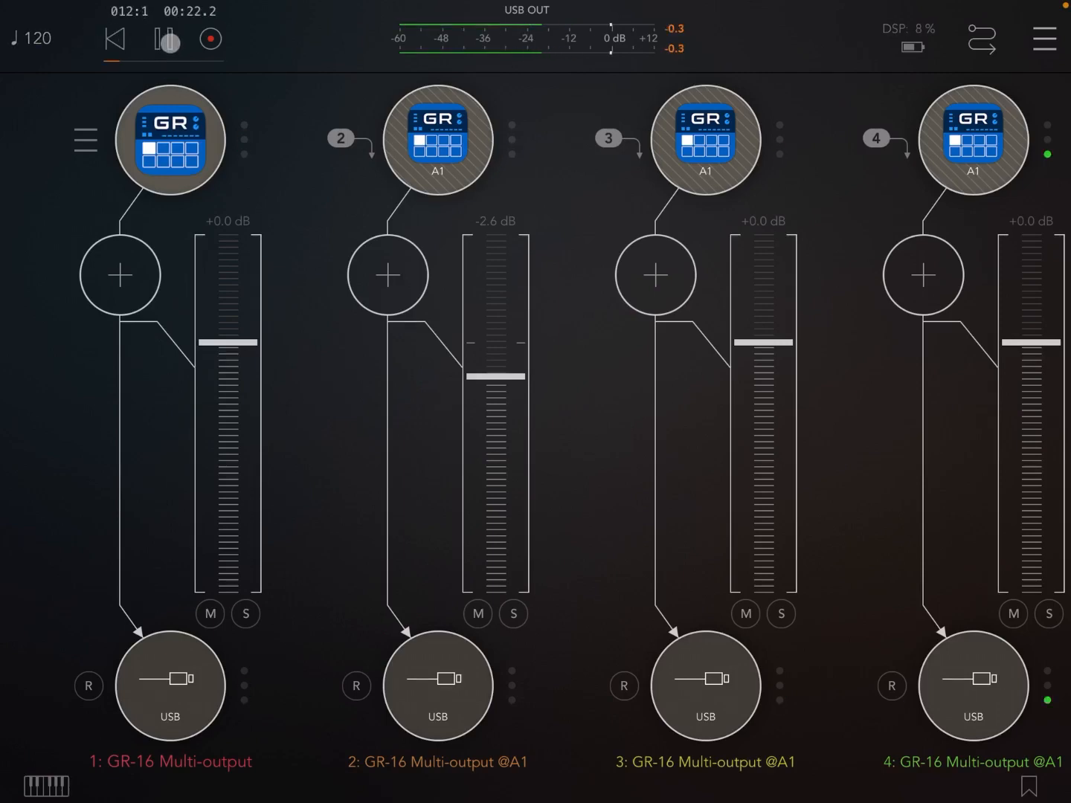
left_click(168, 41)
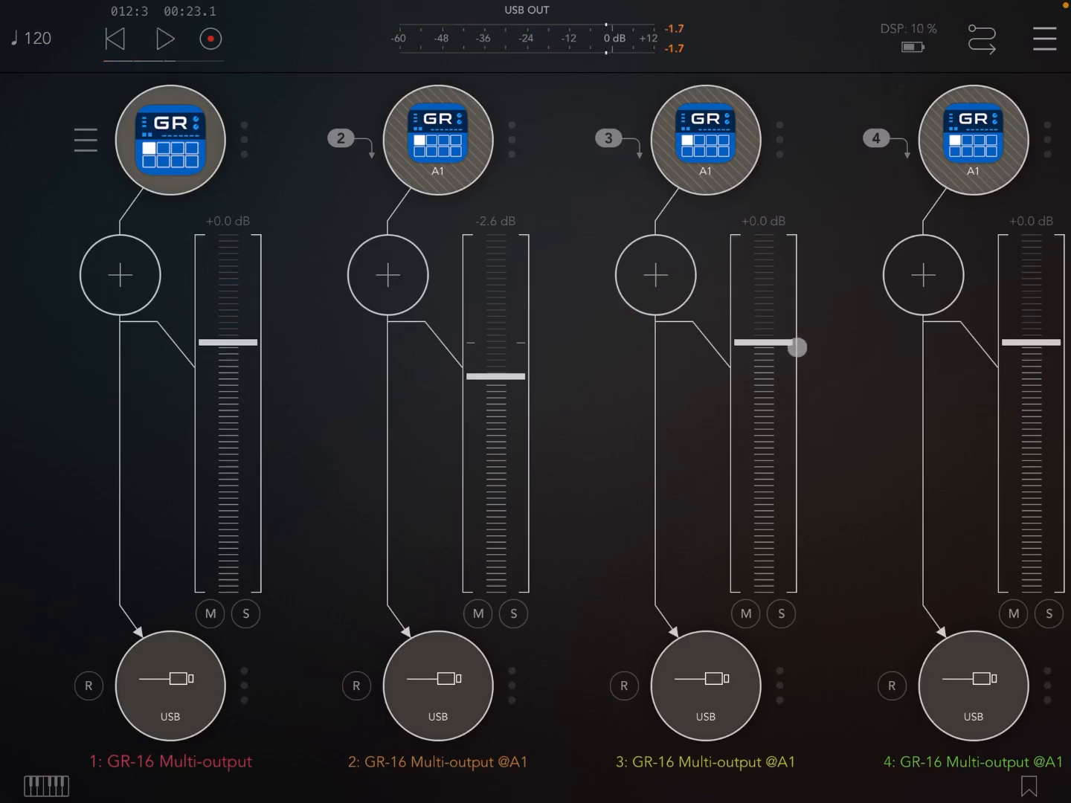
left_click_drag(775, 343, 769, 436)
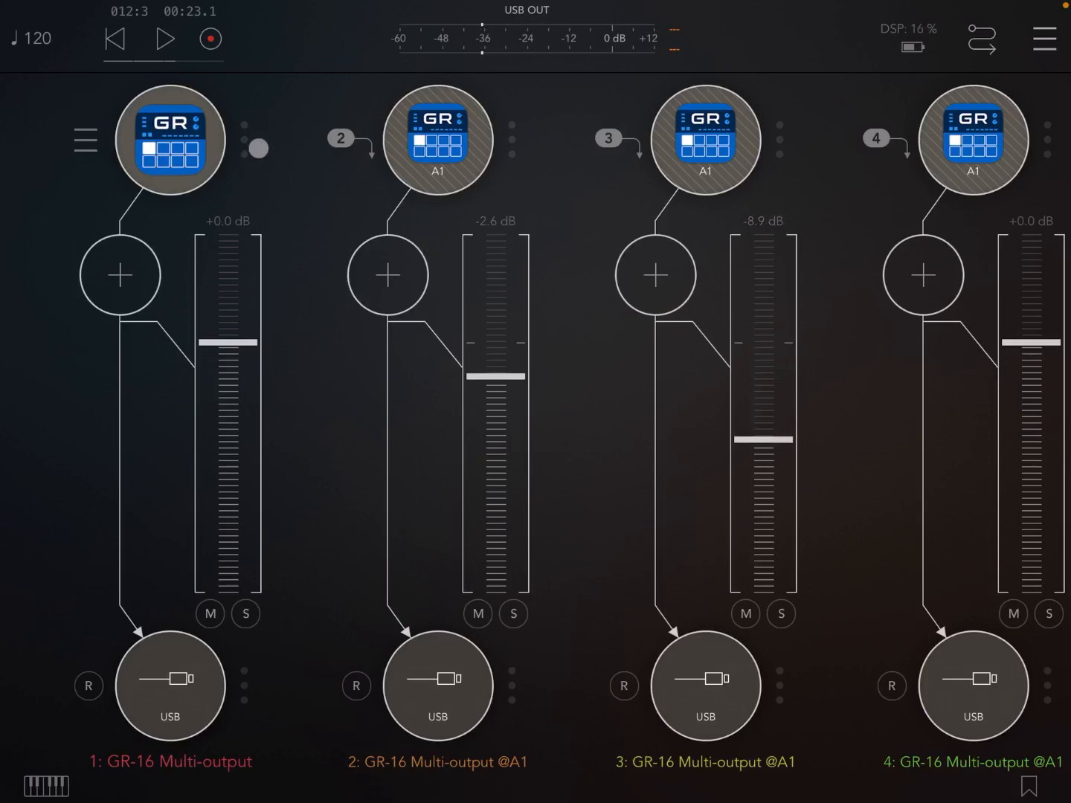
left_click(169, 39)
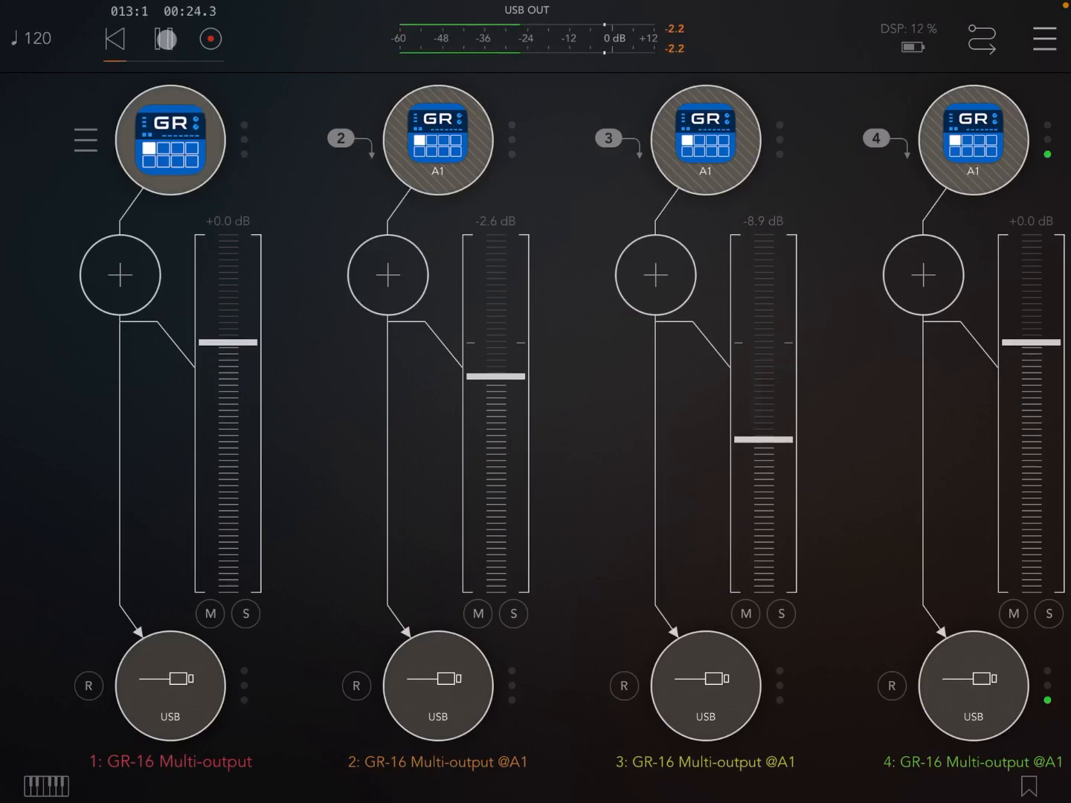
left_click(166, 40)
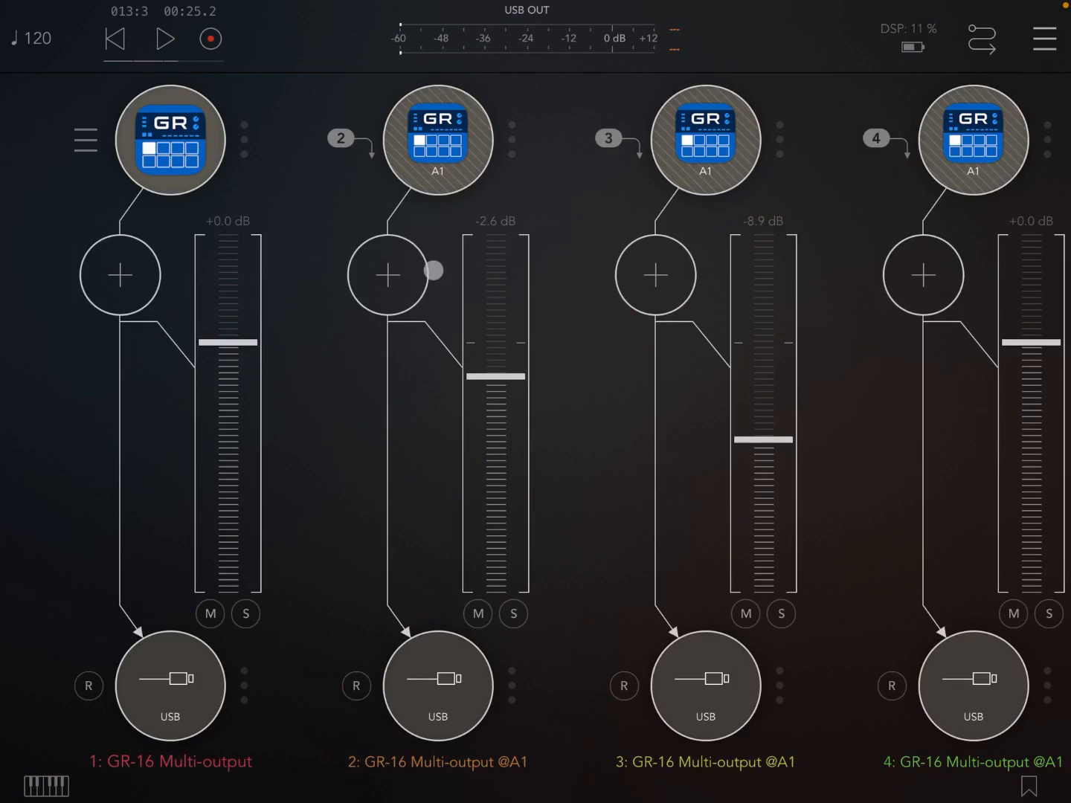
- Insert BLEASS reverb on channel 2 via a 'rev' search
left_click(398, 272)
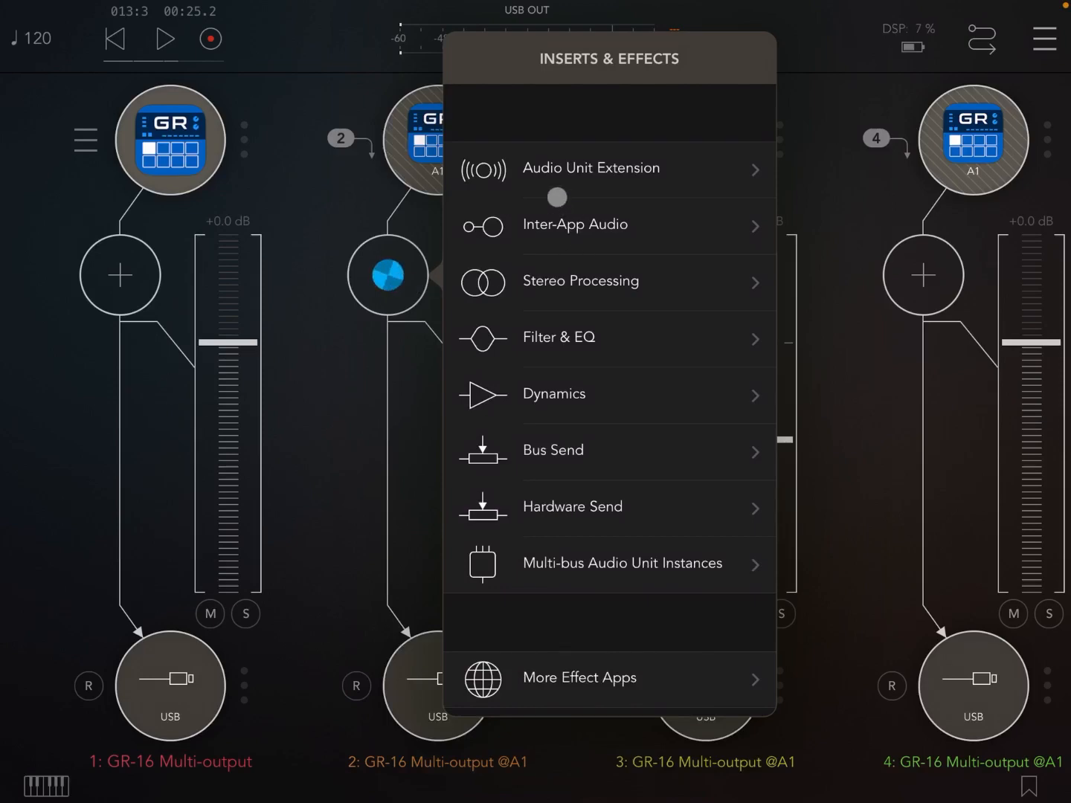
left_click_drag(552, 193, 552, 123)
left_click(552, 104)
type("r")
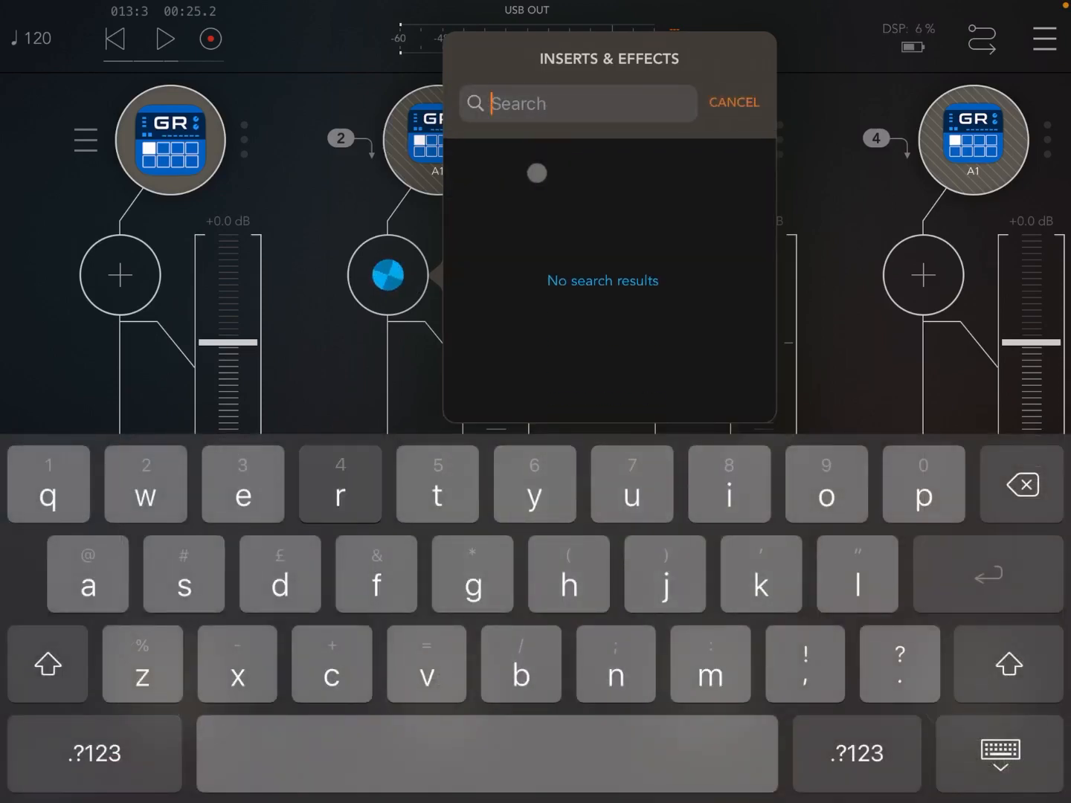
type("evv")
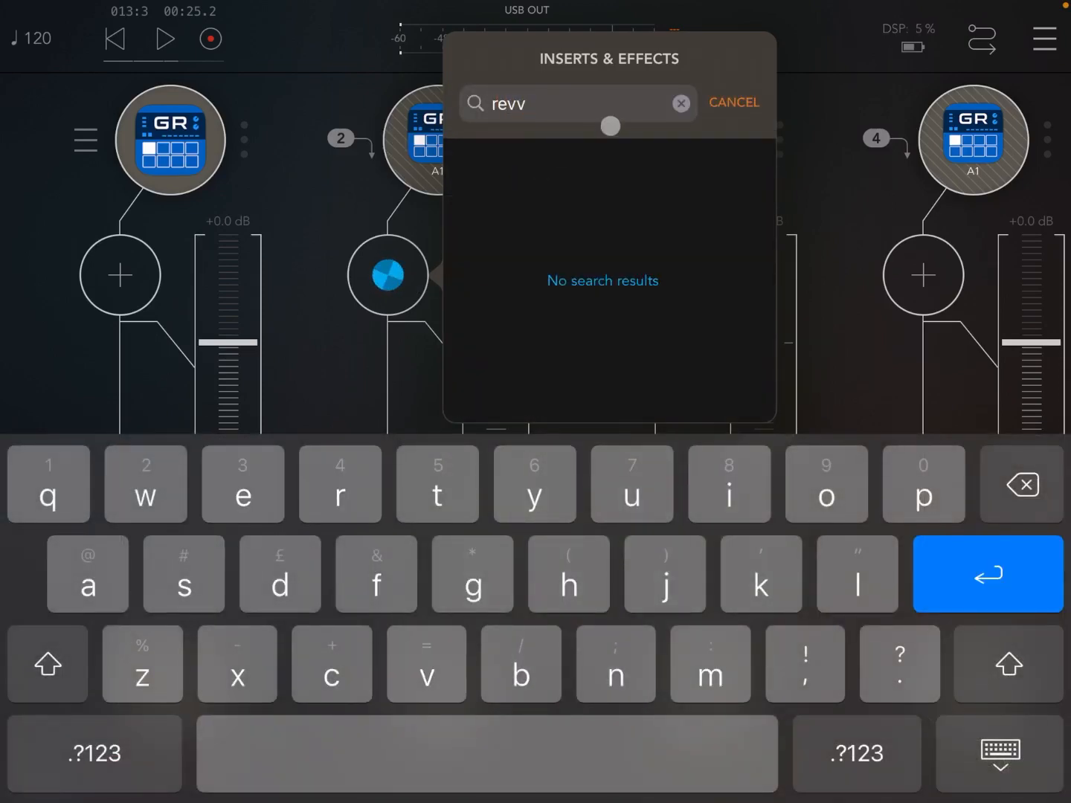
key("BackSpace")
left_click(644, 339)
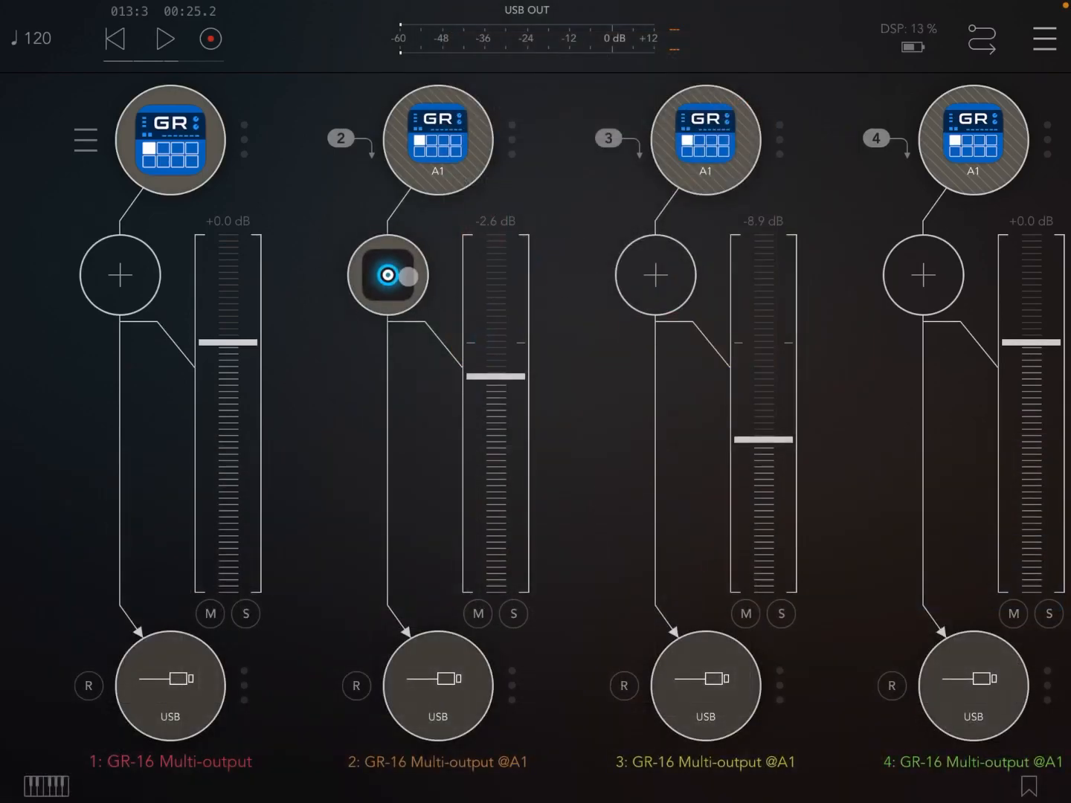
- Lower the reverb's input gain to -2.6 dB
left_click(394, 276)
left_click_drag(222, 387, 228, 390)
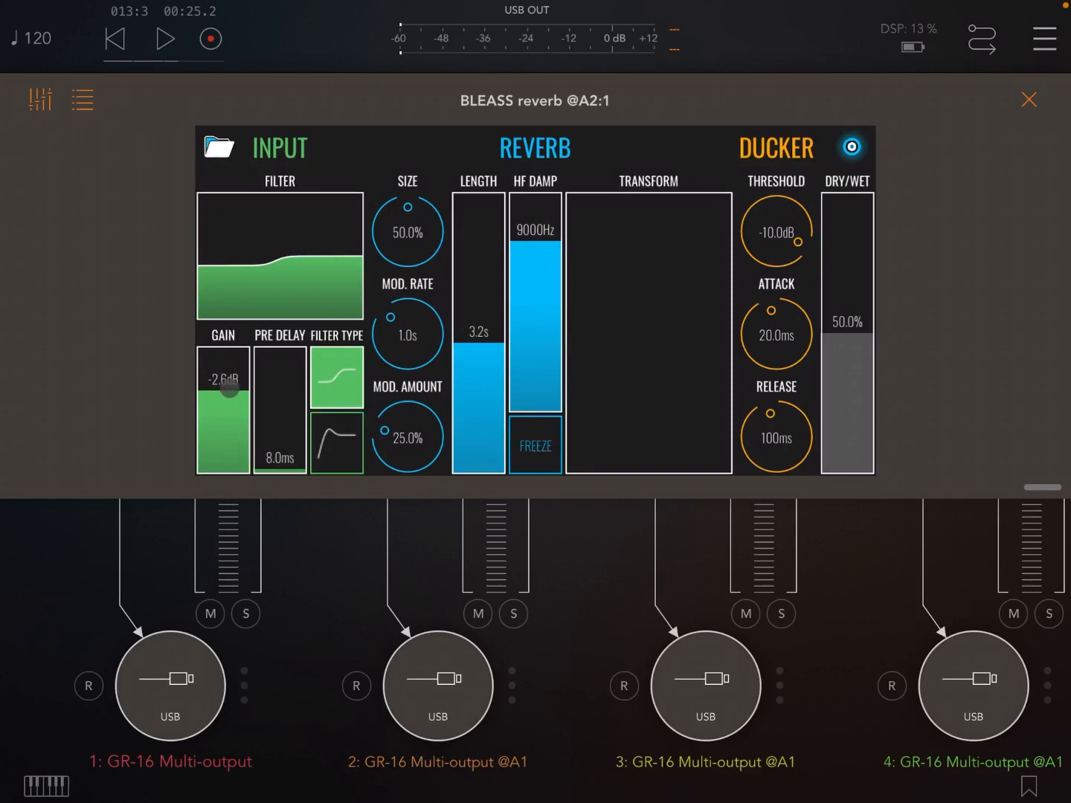
left_click(1029, 98)
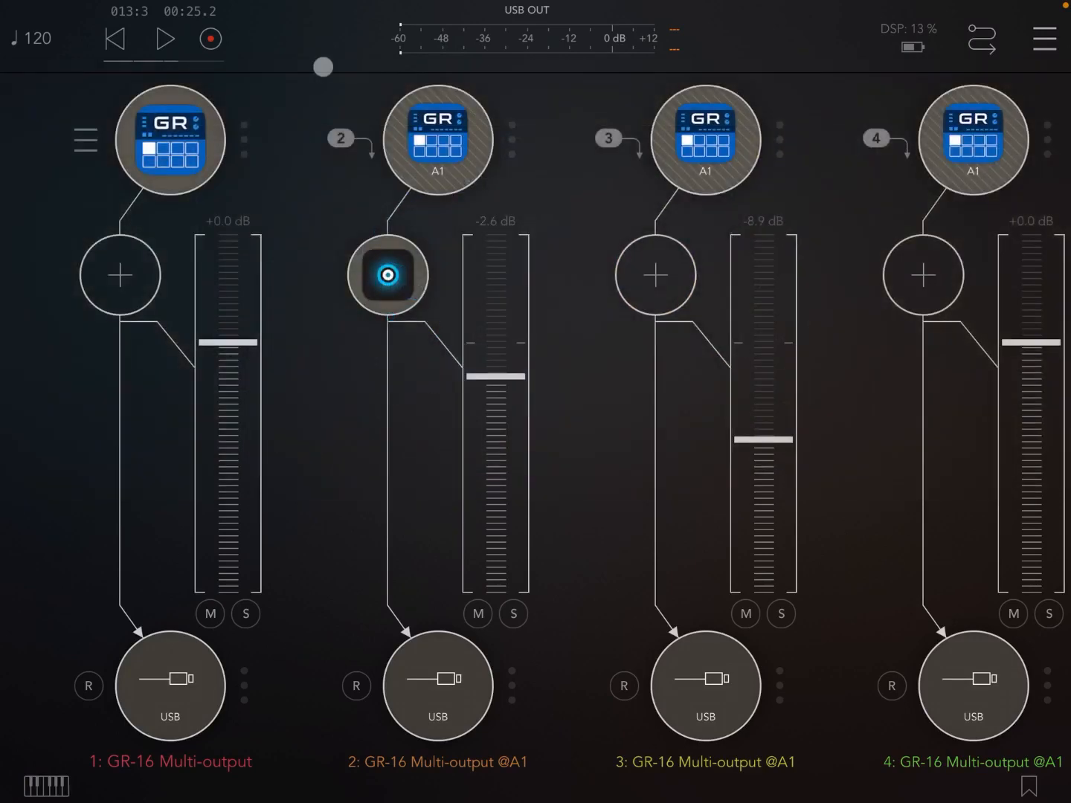
- Insert BLEASS delay as channel 3's first insert effect via search 'del'
left_click(657, 276)
scroll(919, 267, "up", 2)
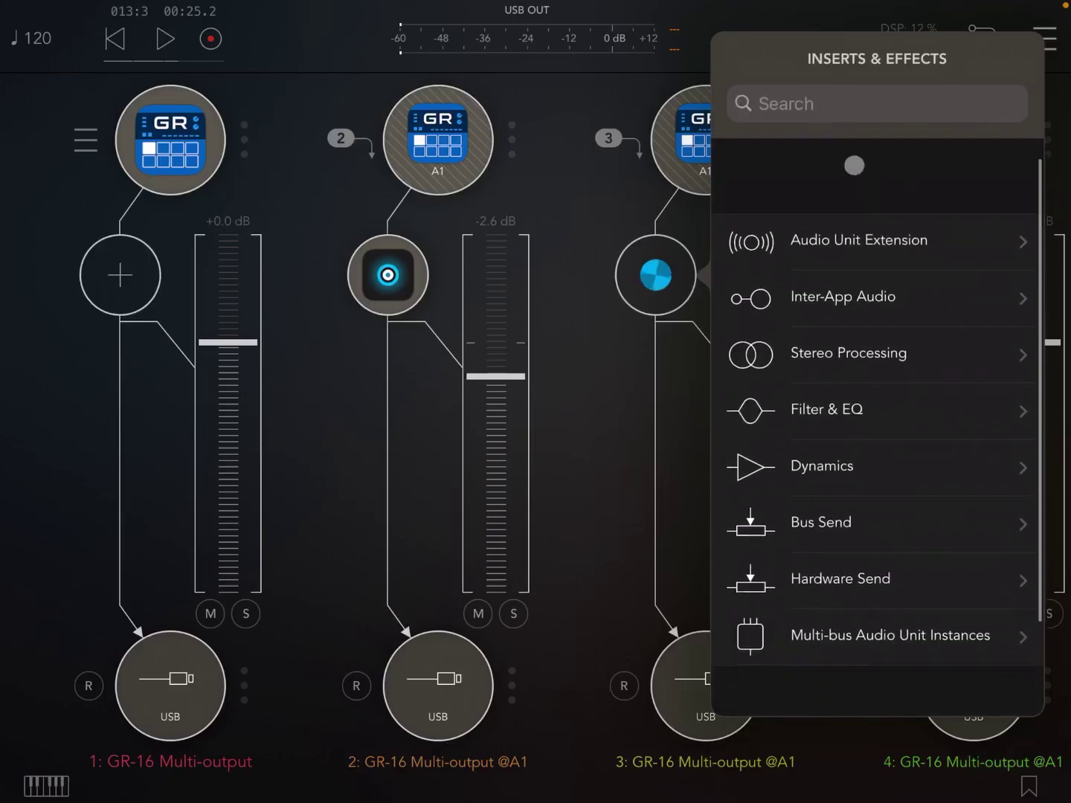
left_click(837, 102)
type("de")
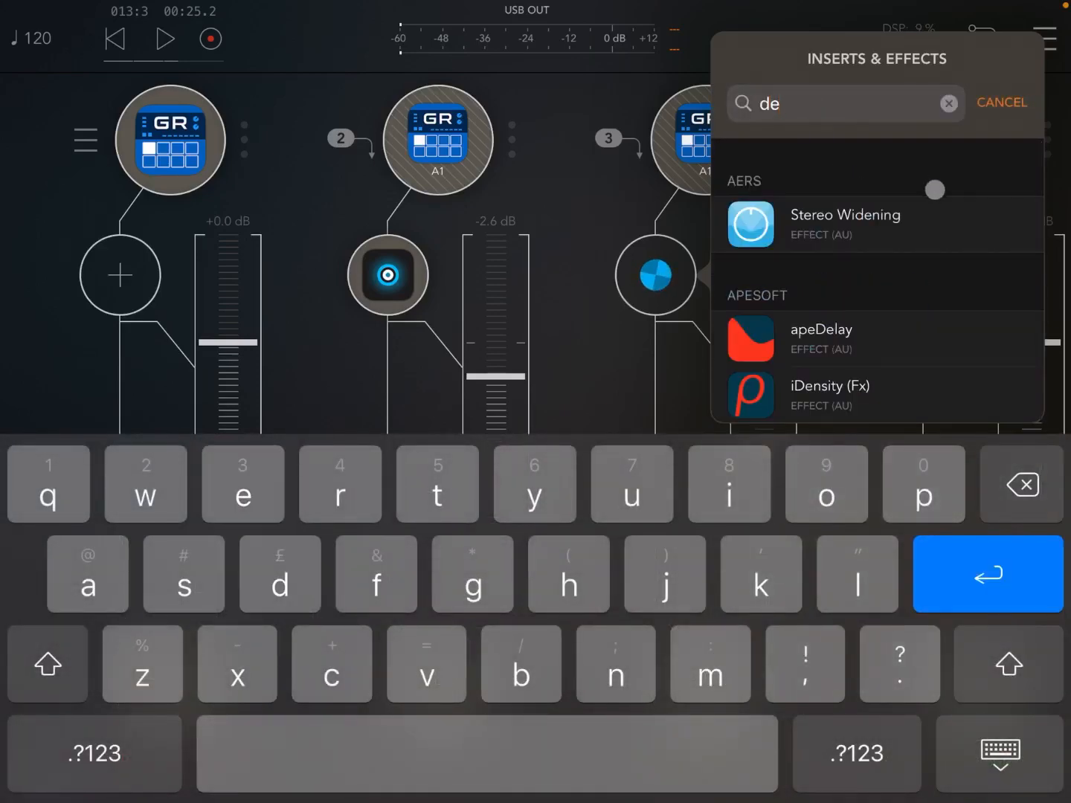
type("l")
left_click(931, 342)
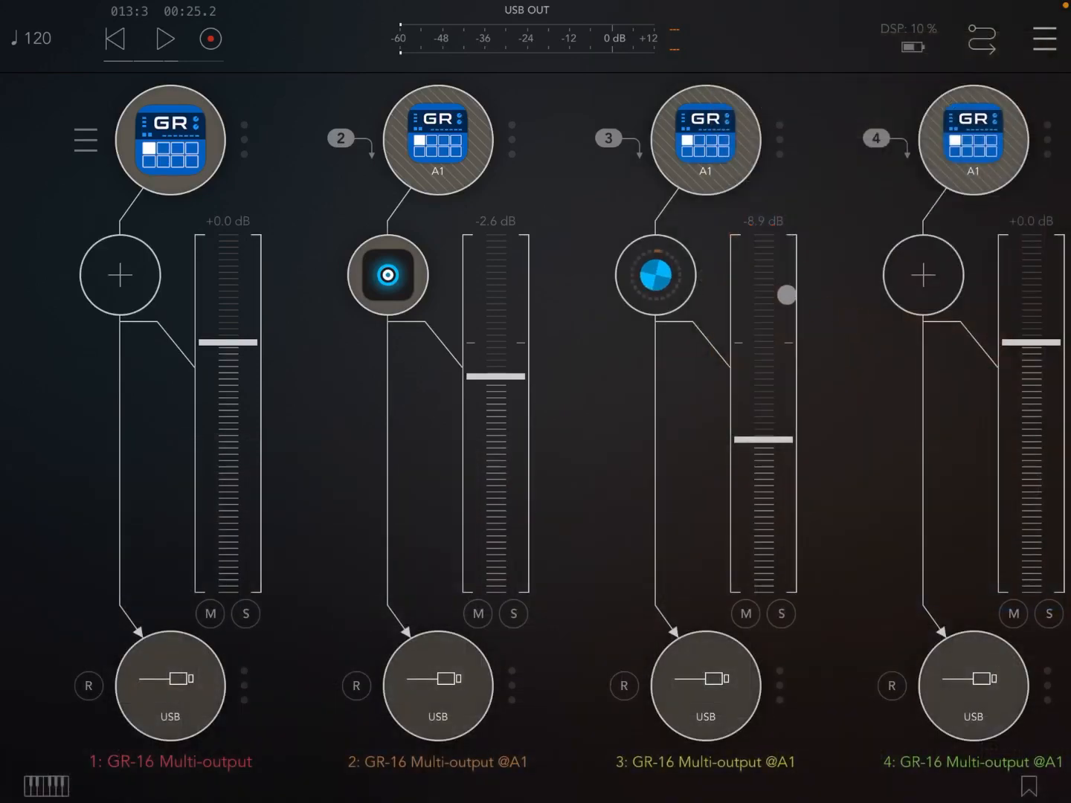
left_click_drag(787, 294, 519, 294)
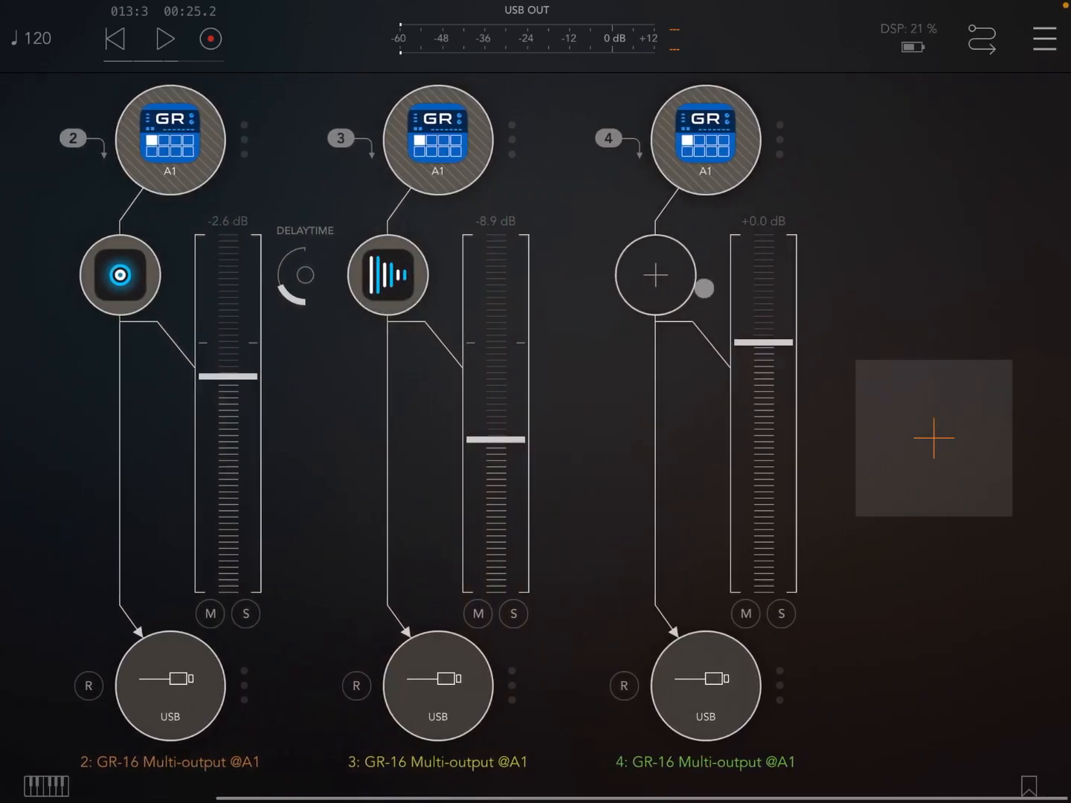
- Insert BLEASS chorus on channel 4 via search 'ch' and briefly check its settings
left_click(656, 275)
scroll(826, 236, "up", 2)
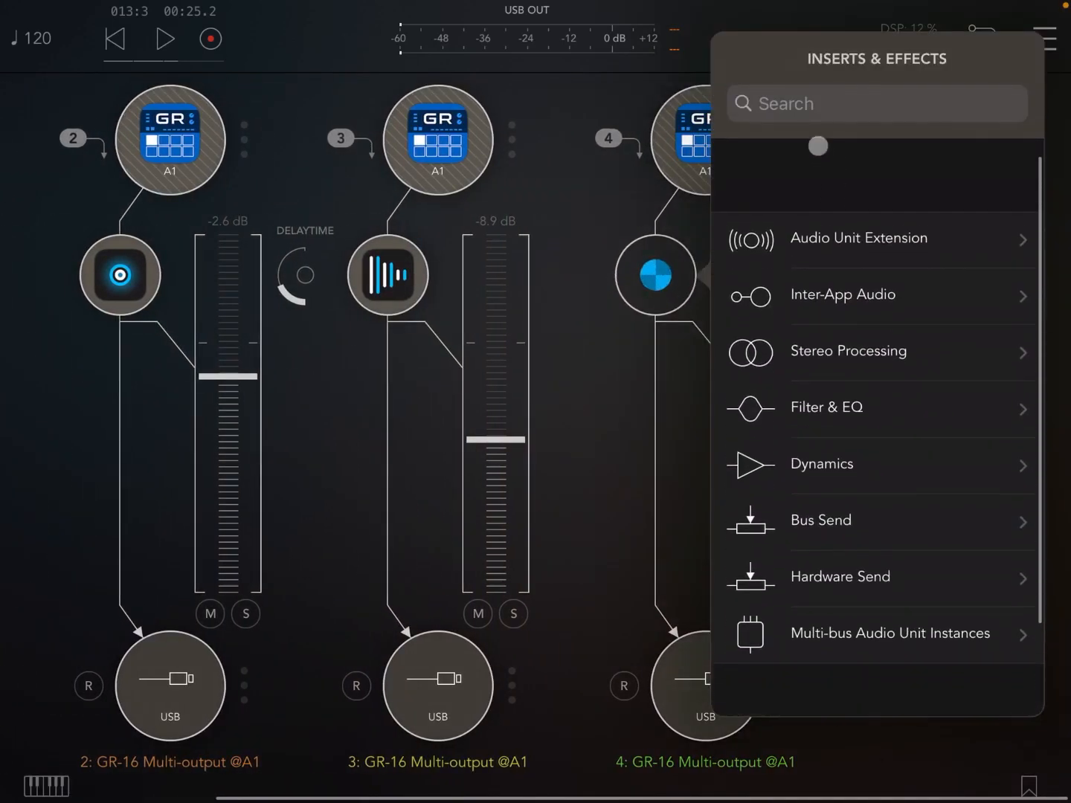
left_click(845, 102)
type("ch")
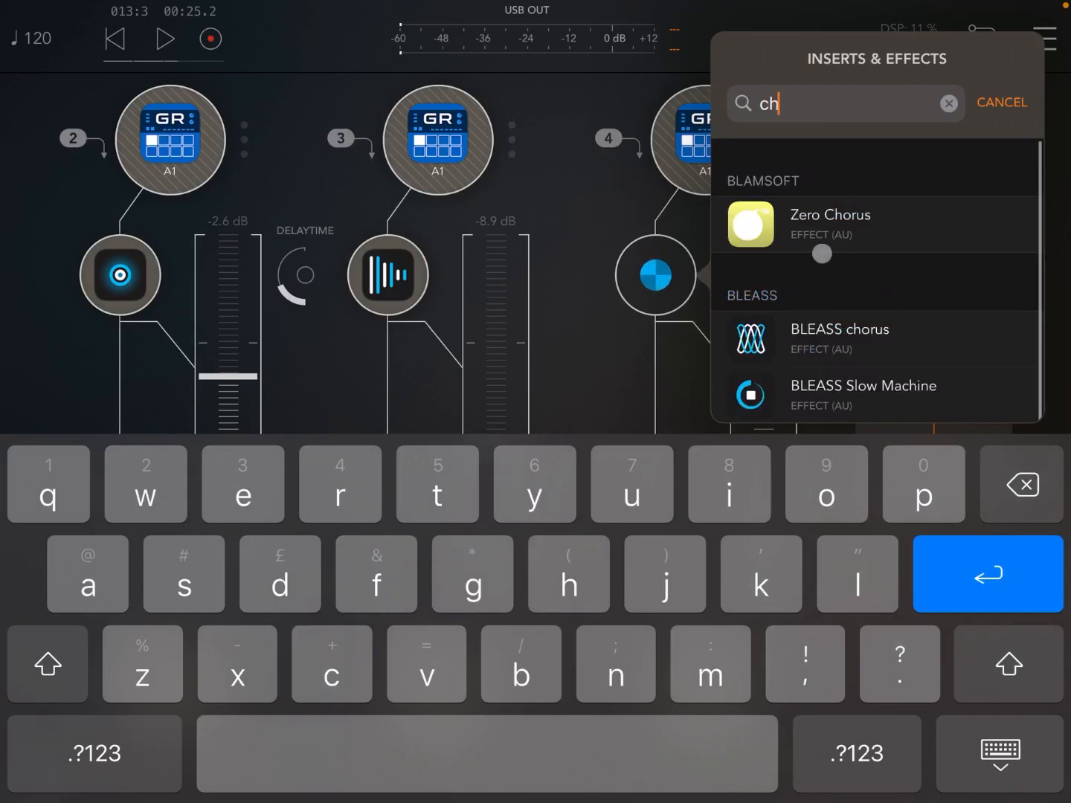
left_click(840, 338)
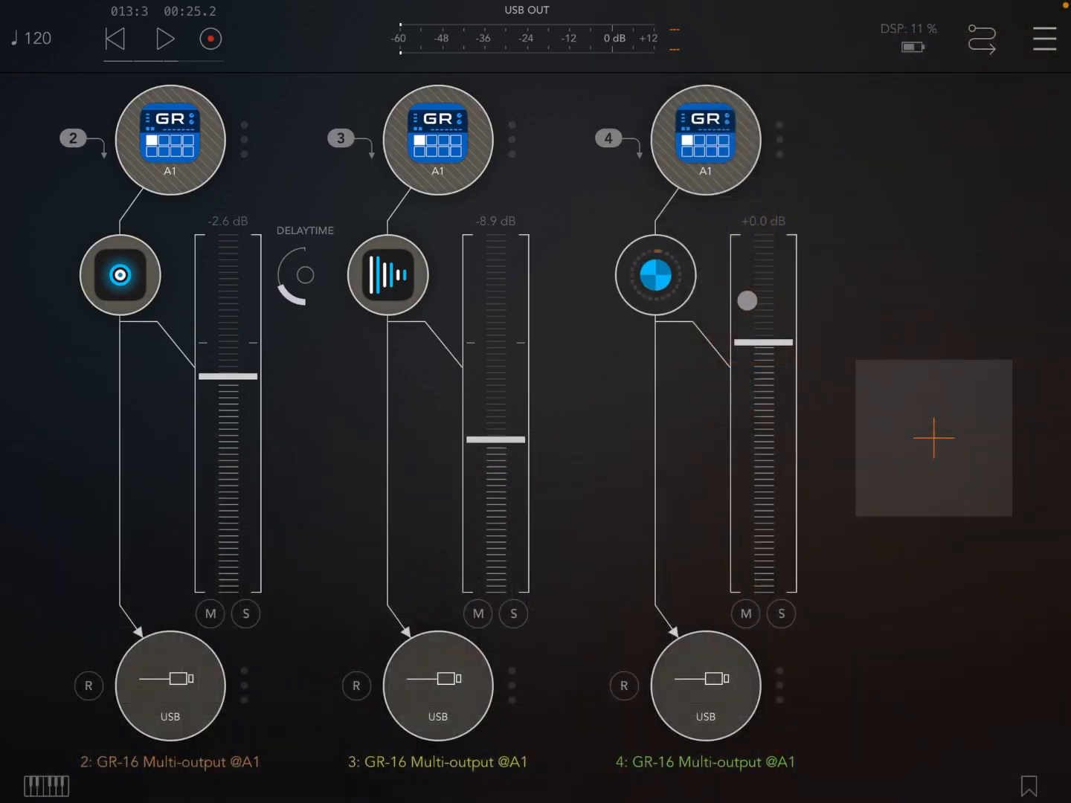
left_click(654, 275)
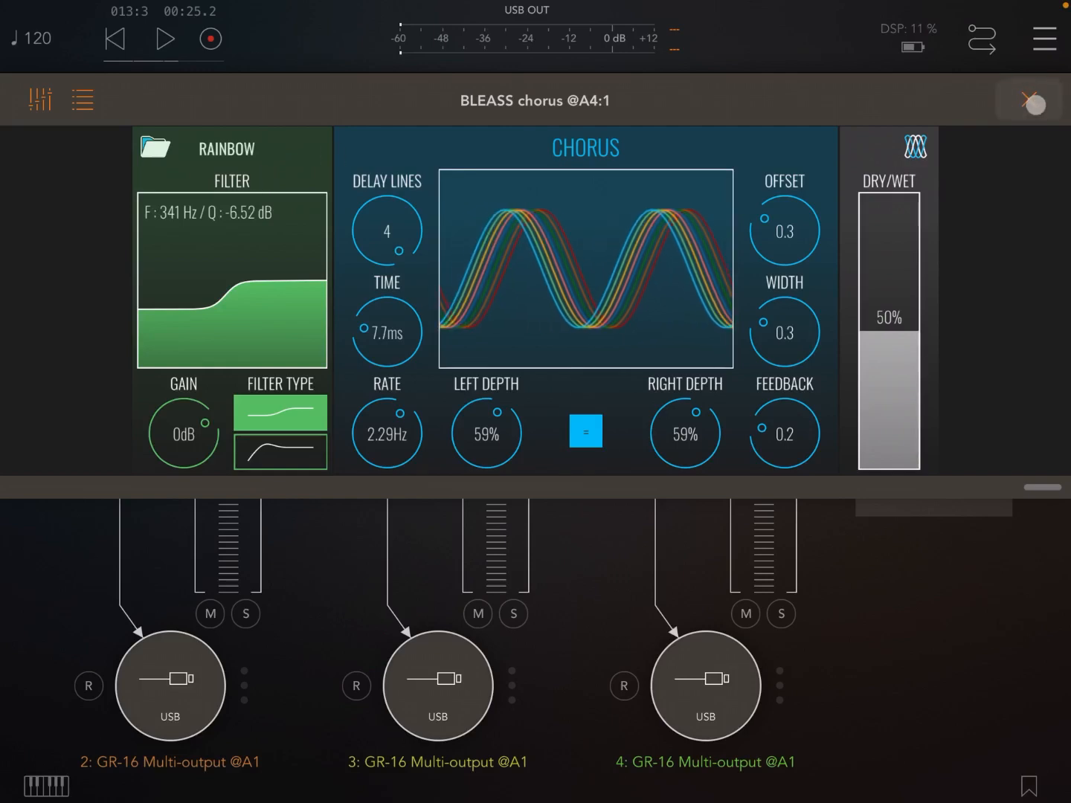
left_click(1029, 99)
left_click(663, 431)
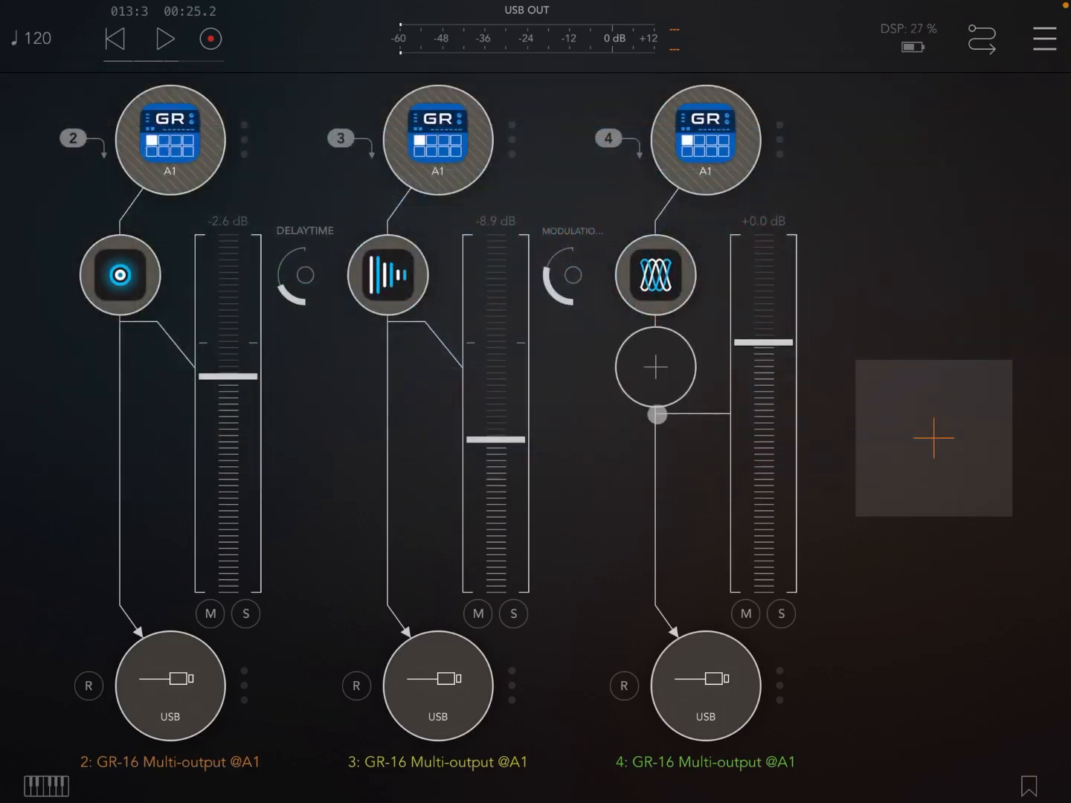
- Add BLEASS Phaser as channel 4's second insert via search 'ph'
left_click(656, 376)
left_click_drag(804, 276, 818, 148)
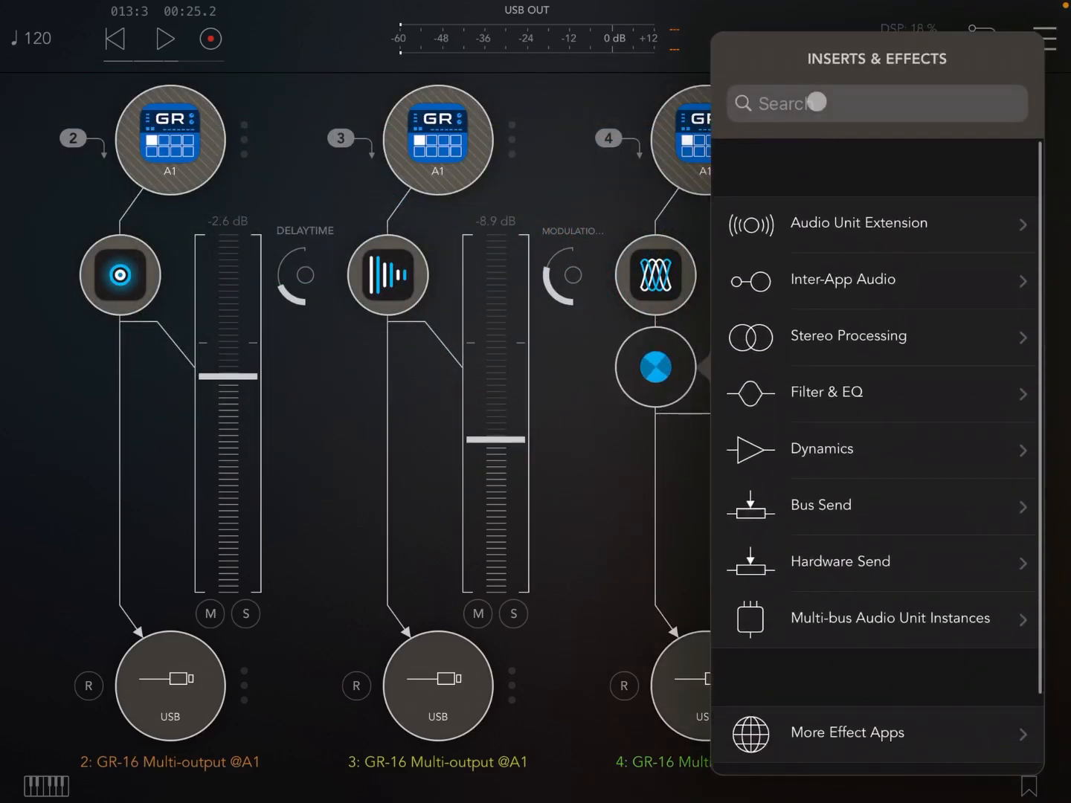
left_click(804, 103)
type("ph")
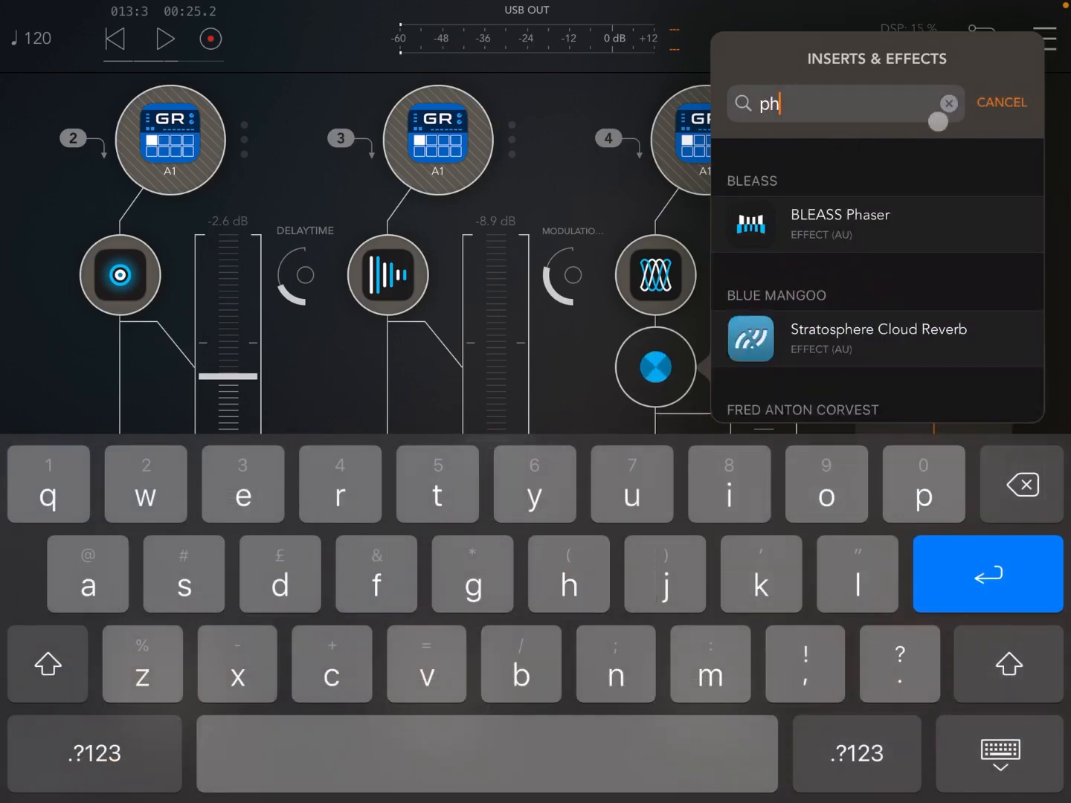
left_click(900, 233)
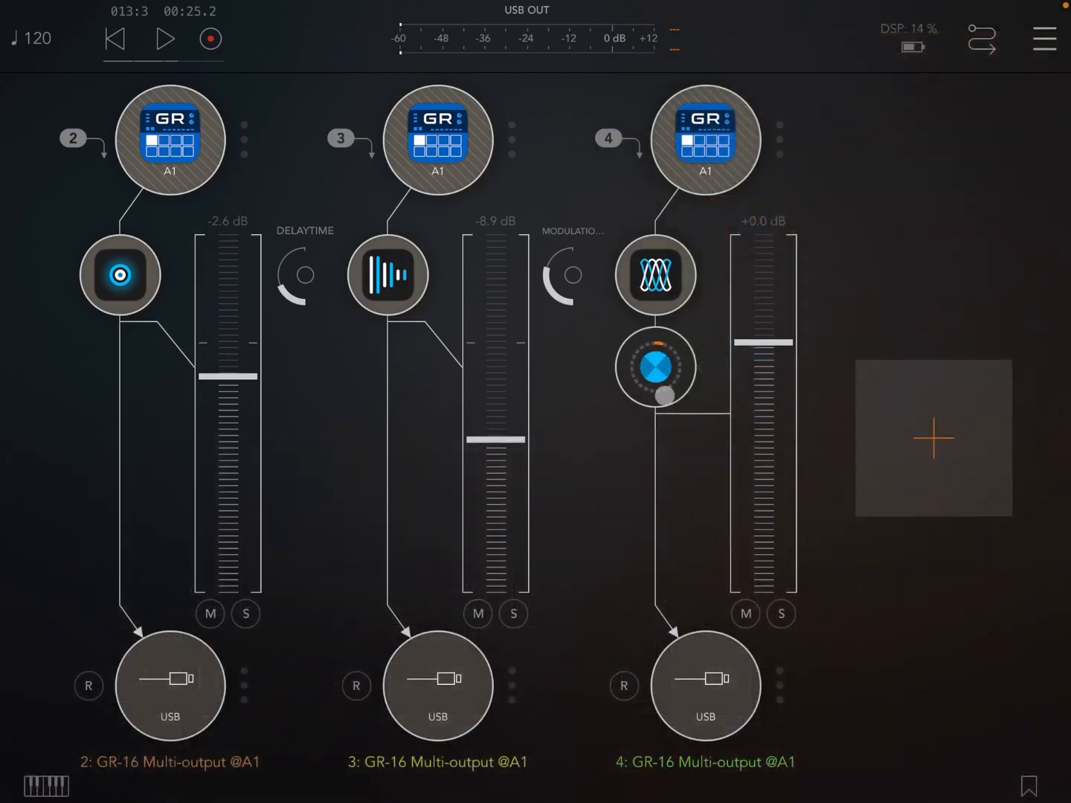
- Load the METAL BOX preset in the phaser and close its window
left_click(655, 367)
left_click(534, 146)
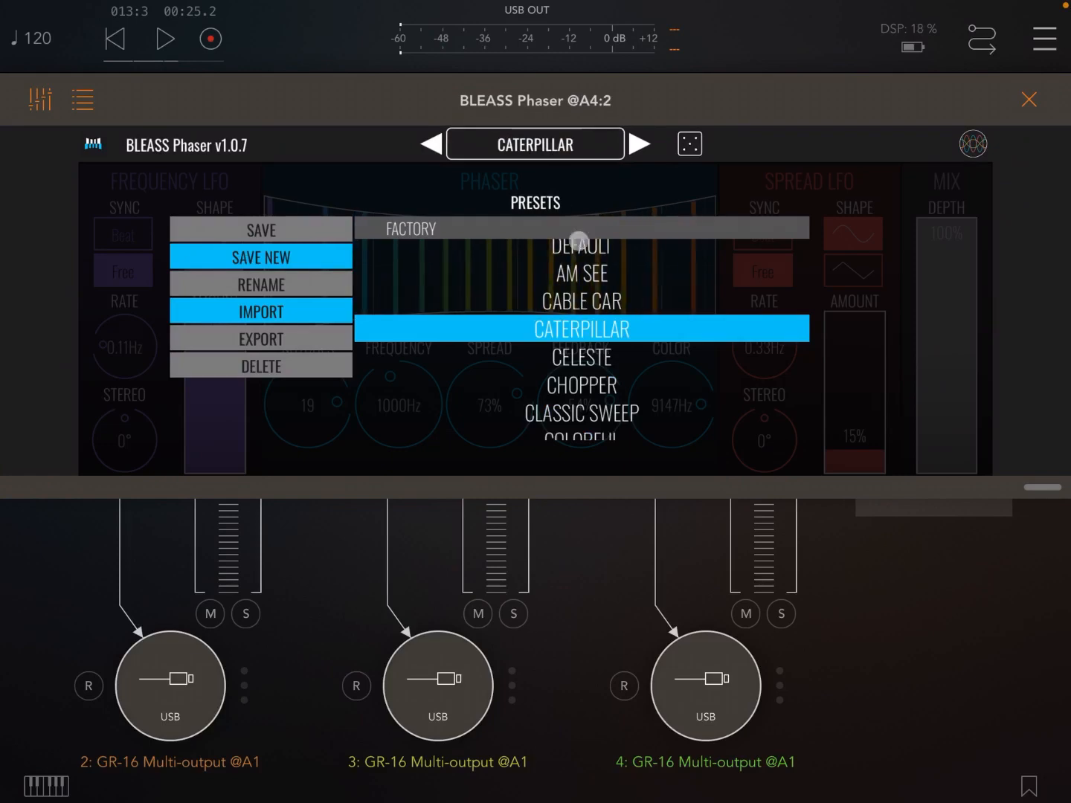
scroll(581, 334, "down", 5)
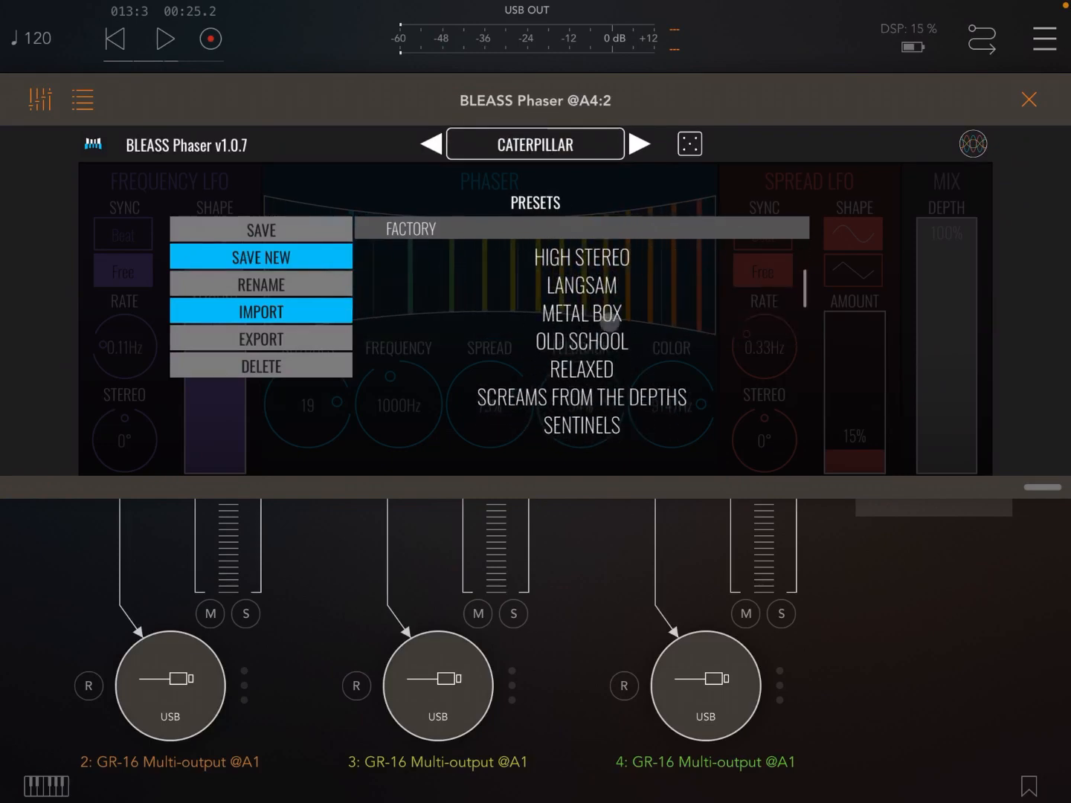
left_click(581, 324)
left_click(1038, 95)
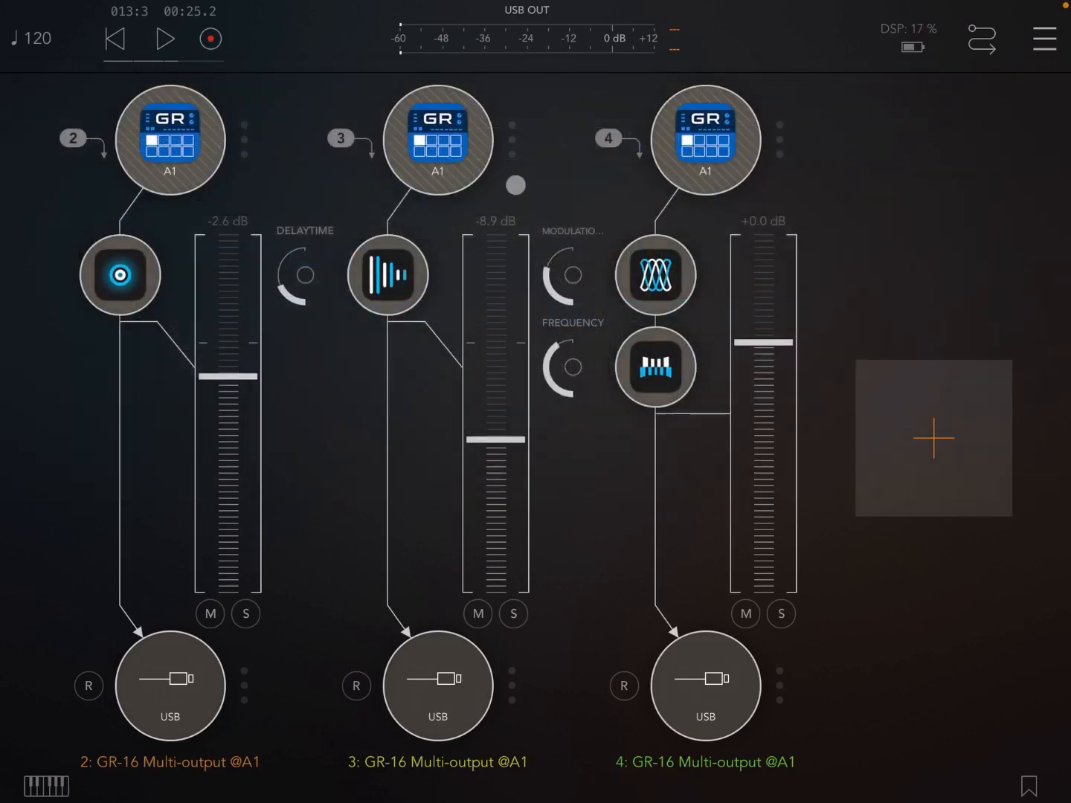
left_click(166, 38)
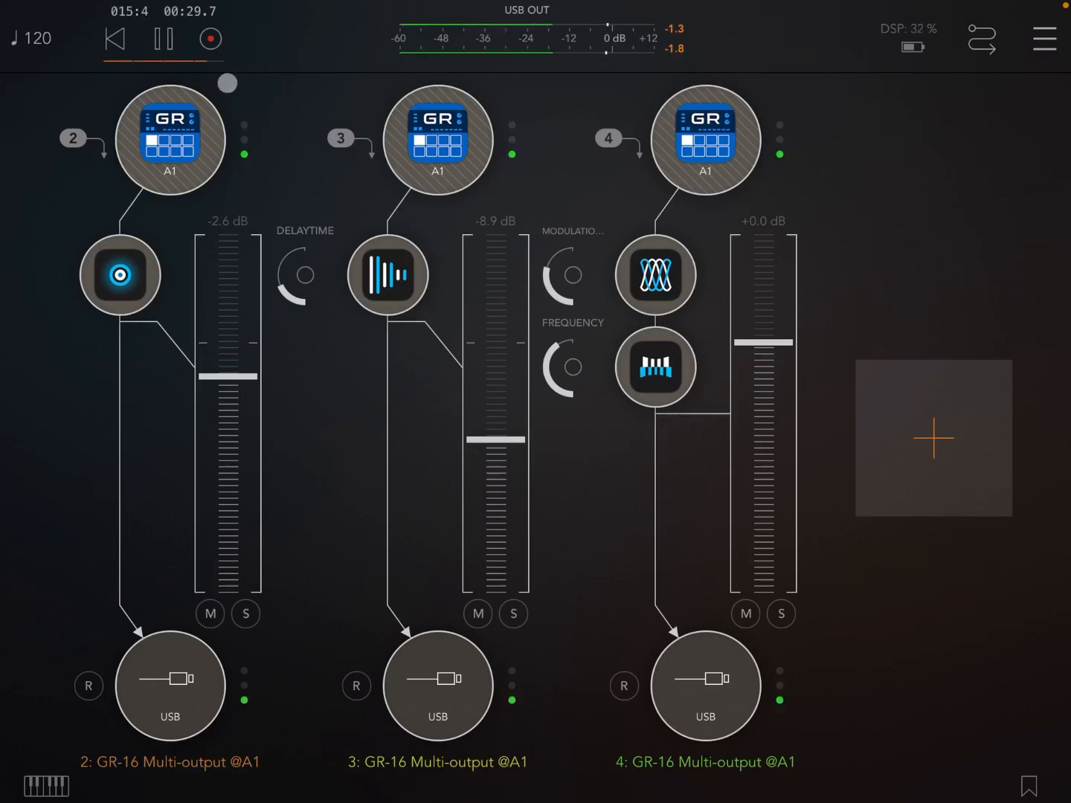
left_click(164, 39)
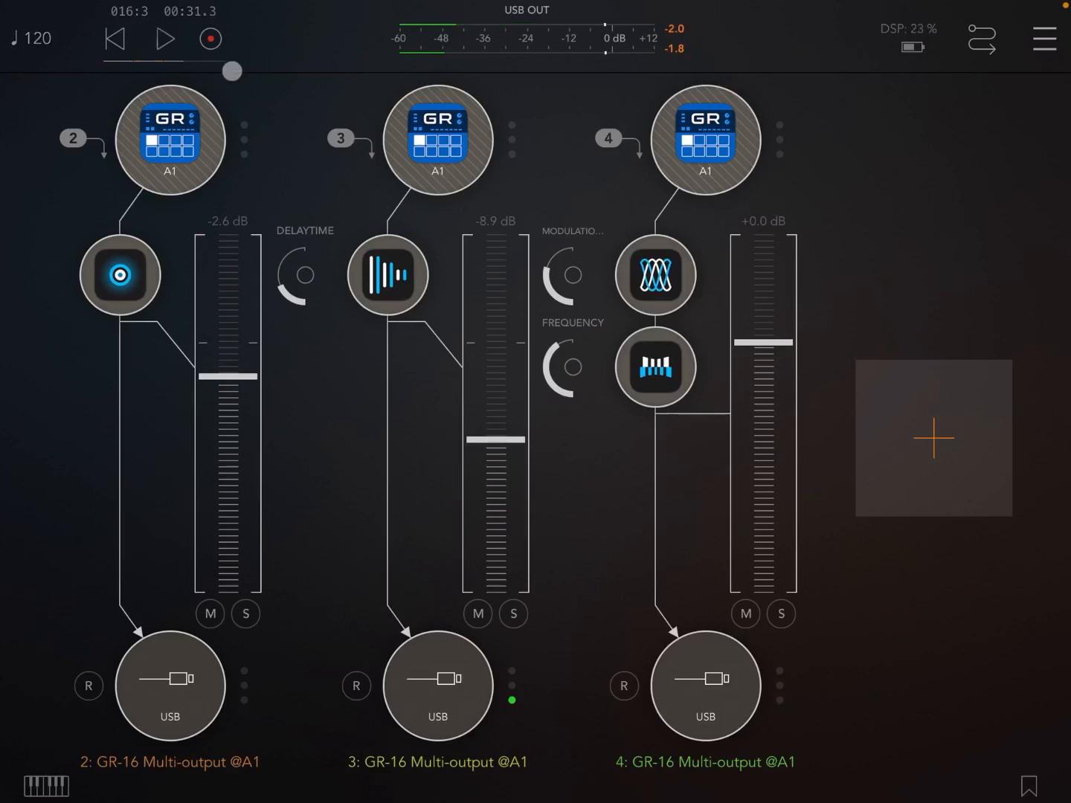